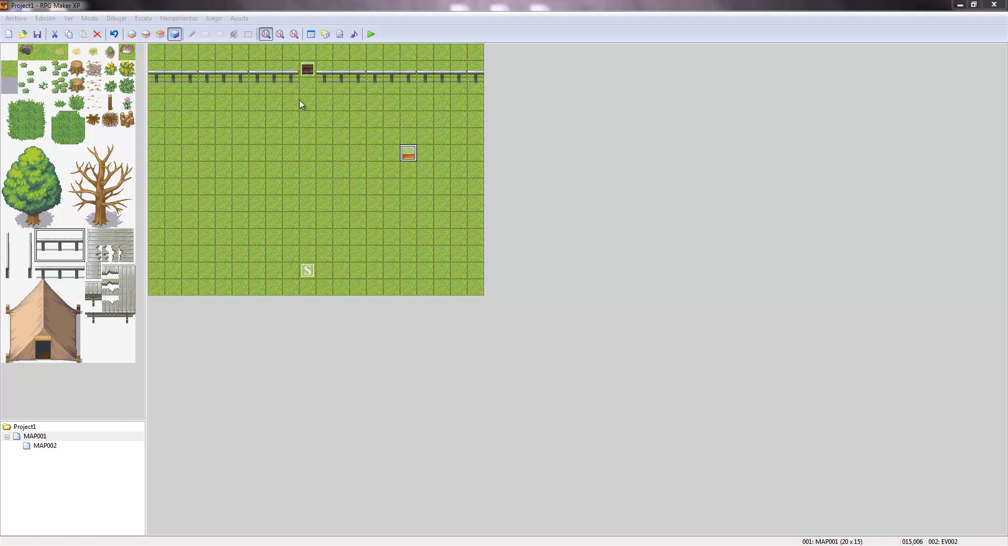
# Step: Save Project1's changes and start a test play of the game
pyautogui.click(372, 35)
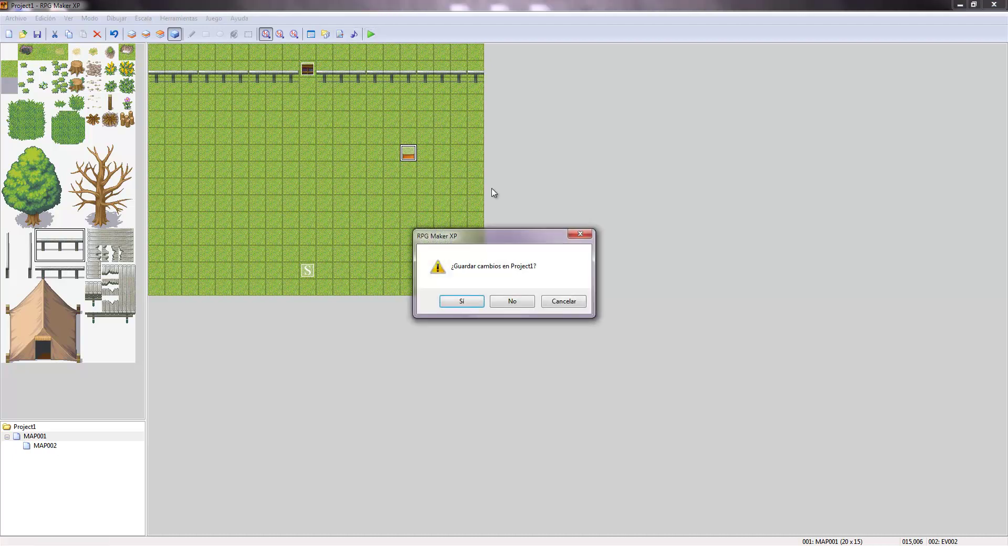
pyautogui.click(474, 302)
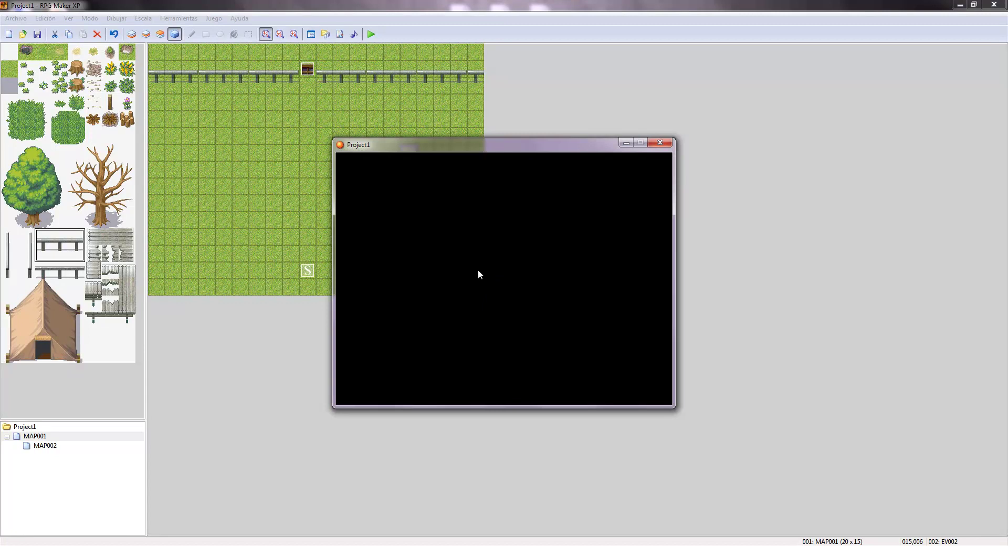
# Step: Start a new game and try the door, confirming it shows the locked-door message
pyautogui.press('Return')
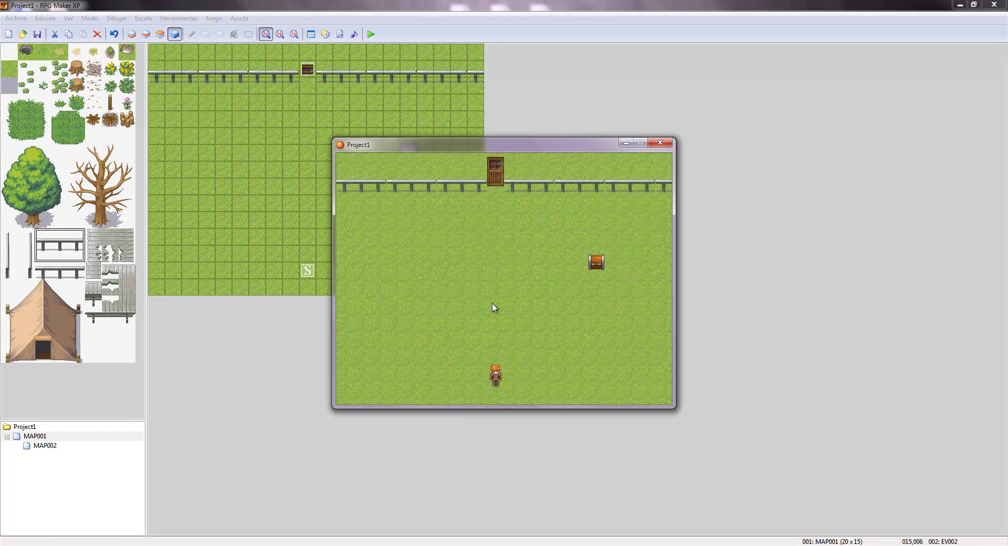
pyautogui.press('Up')
pyautogui.press('Down')
pyautogui.press('Up')
pyautogui.press('Return')
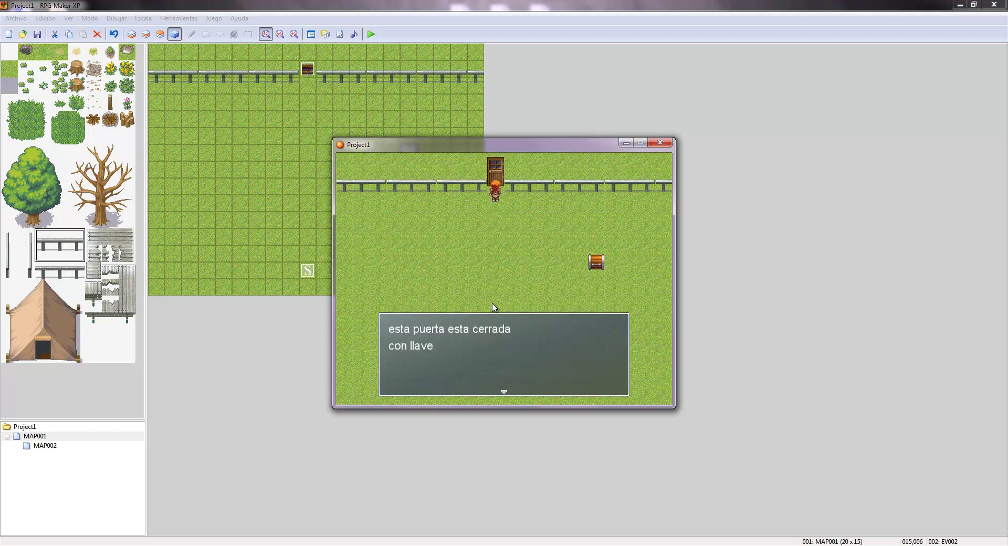
pyautogui.press('Return')
pyautogui.press('Return')
pyautogui.press('Return')
pyautogui.press('Return')
pyautogui.press('Return')
pyautogui.press('Down')
pyautogui.press('Down')
pyautogui.press('Down')
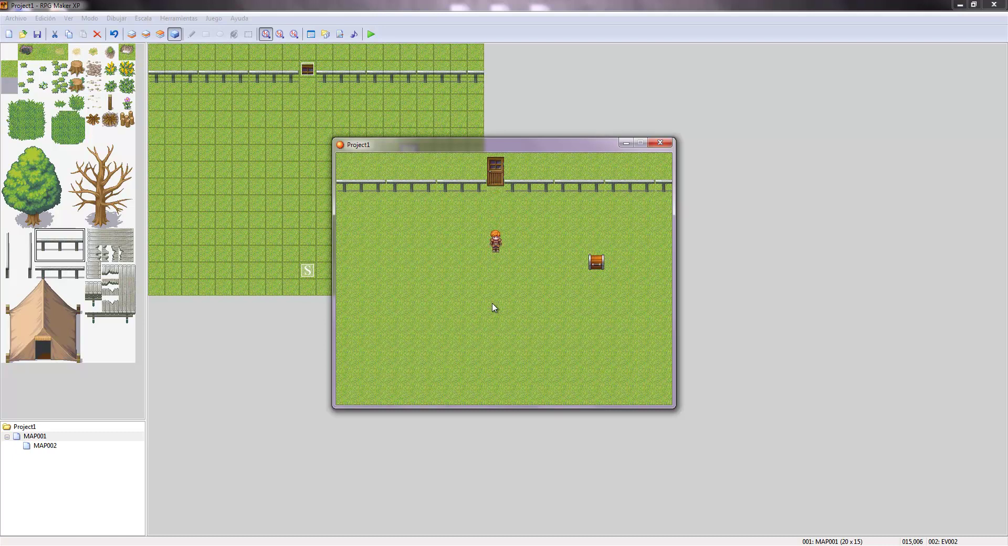
# Step: Check the item menu to confirm the inventory is still empty
pyautogui.press('Escape')
pyautogui.press('Down')
pyautogui.press('Up')
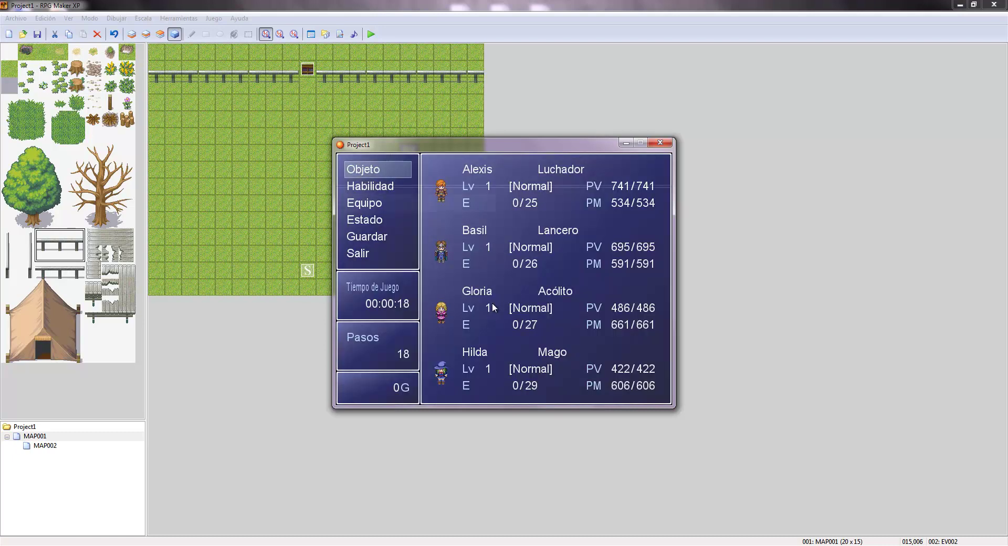
pyautogui.press('Return')
pyautogui.press('Escape')
pyautogui.press('Escape')
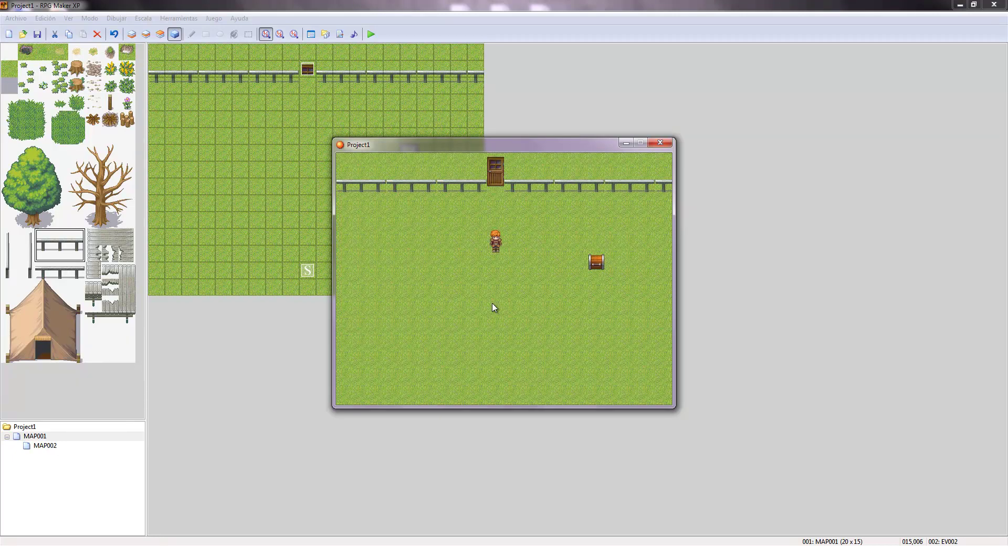
# Step: Walk to the chest and open it to receive the 'LLave de una puerta' key
pyautogui.press('Down')
pyautogui.press('Down')
pyautogui.press('Right')
pyautogui.press('Right')
pyautogui.press('Right')
pyautogui.press('Right')
pyautogui.press('Right')
pyautogui.press('Right')
pyautogui.press('Right')
pyautogui.press('Up')
pyautogui.press('Down')
pyautogui.press('Down')
pyautogui.press('Left')
pyautogui.press('Up')
pyautogui.press('Return')
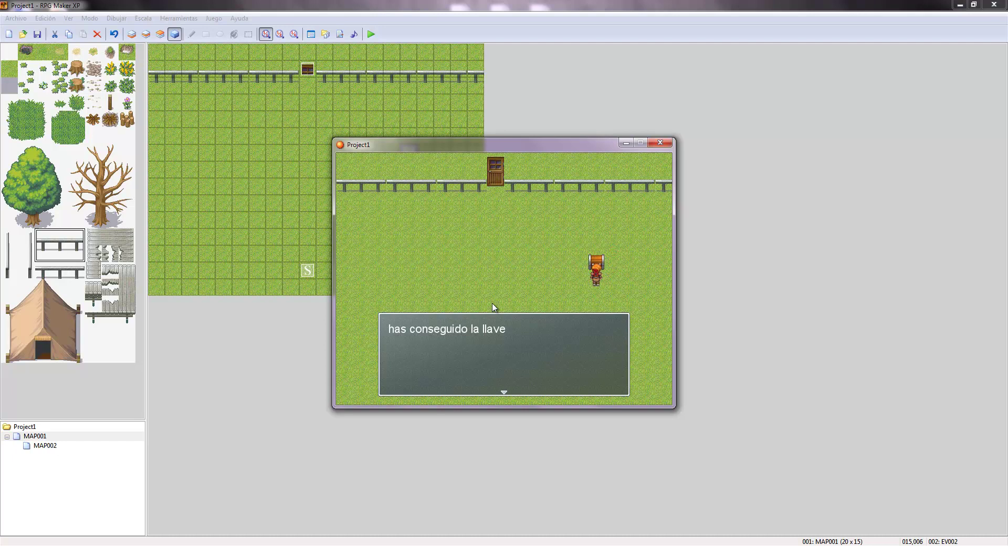
pyautogui.press('Return')
# Step: Verify the key now appears in the item menu, then face the chest again
pyautogui.press('Down')
pyautogui.press('Left')
pyautogui.press('Escape')
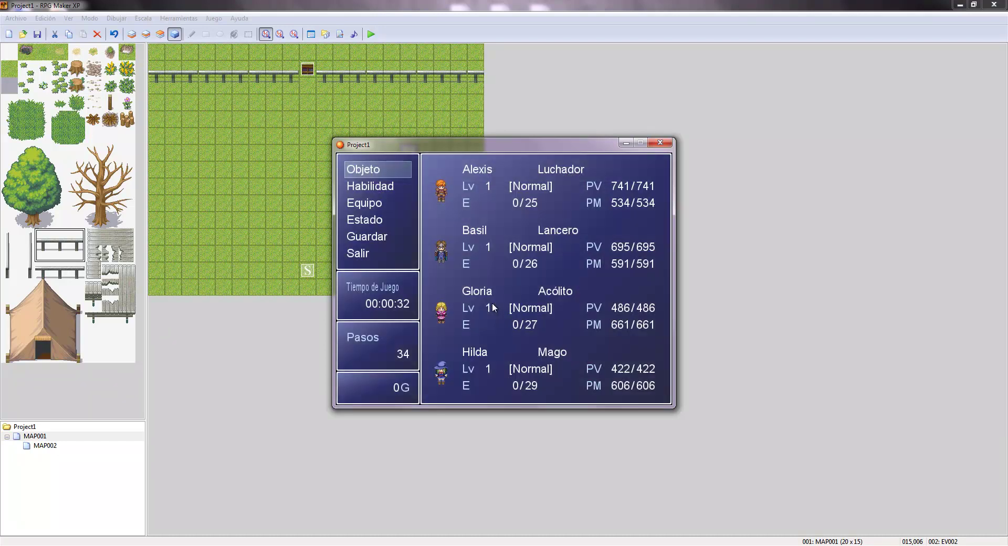
pyautogui.press('Return')
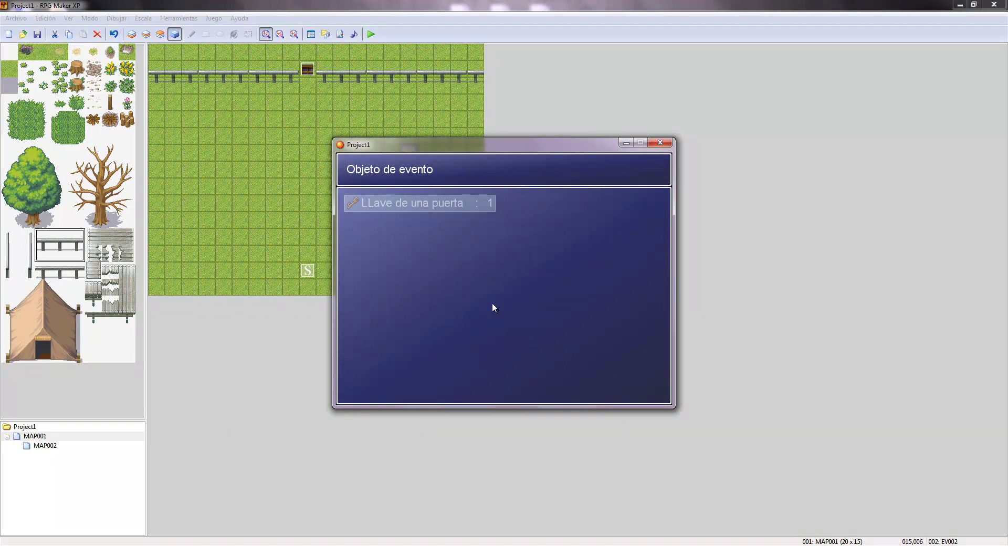
pyautogui.press('Escape')
pyautogui.press('Escape')
pyautogui.press('Up')
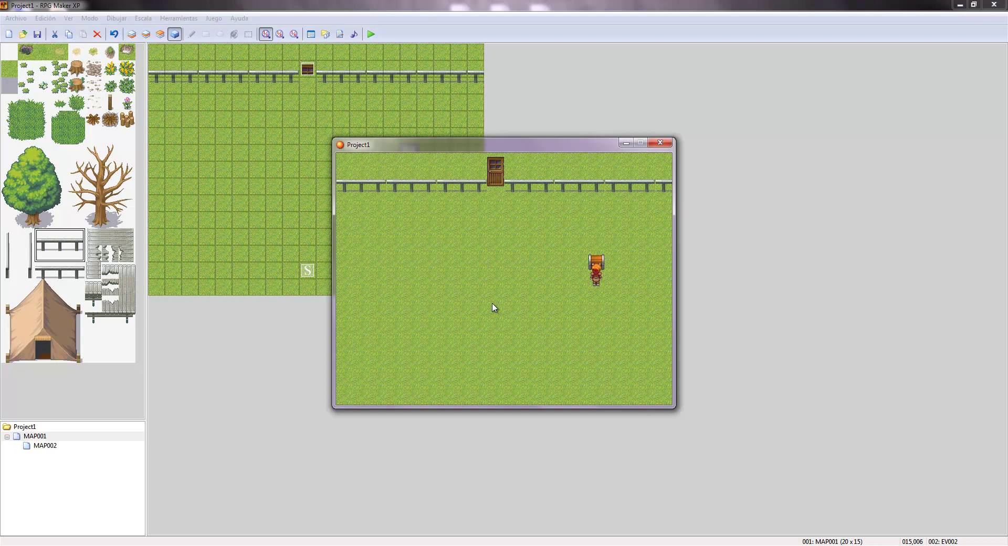
# Step: Recheck the chest and walk the hero around it
pyautogui.press('Return')
# Step: Walk up to the unlocked door and pass through it to MAP002
pyautogui.press('Return')
pyautogui.press('Return')
pyautogui.press('Return')
pyautogui.press('Left')
pyautogui.press('Left')
pyautogui.press('Right')
pyautogui.press('Right')
pyautogui.press('Right')
pyautogui.press('Left')
pyautogui.press('Left')
pyautogui.press('Left')
pyautogui.press('Left')
pyautogui.press('Up')
pyautogui.press('Right')
pyautogui.press('Right')
pyautogui.press('Down')
pyautogui.press('Down')
pyautogui.press('Left')
pyautogui.press('Left')
pyautogui.press('Left')
pyautogui.press('Left')
pyautogui.press('Left')
pyautogui.press('Up')
pyautogui.press('Up')
pyautogui.press('Up')
pyautogui.press('Up')
pyautogui.press('Up')
pyautogui.press('Up')
pyautogui.press('Down')
pyautogui.press('Up')
pyautogui.press('Down')
pyautogui.press('Up')
pyautogui.press('Down')
pyautogui.press('Up')
pyautogui.press('Down')
pyautogui.press('Up')
pyautogui.press('Return')
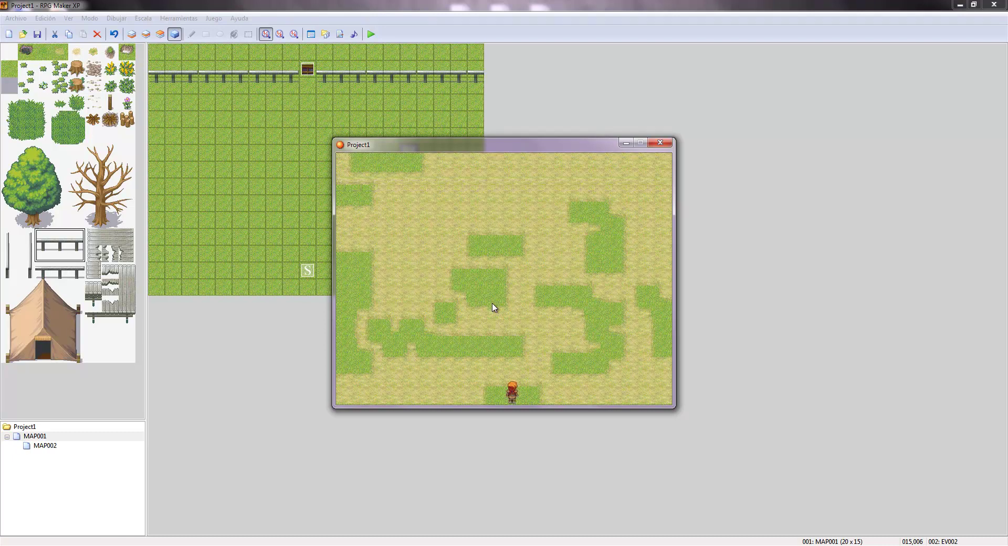
# Step: Walk the hero around MAP002 in every direction to explore it
pyautogui.press('Up')
pyautogui.press('Up')
pyautogui.press('Left')
pyautogui.press('Down')
pyautogui.press('Right')
pyautogui.press('Up')
pyautogui.press('Left')
pyautogui.press('Down')
pyautogui.press('Right')
pyautogui.press('Up')
pyautogui.press('Left')
pyautogui.press('Down')
pyautogui.press('Right')
pyautogui.press('Up')
pyautogui.press('Left')
# Step: Close the Project1 test window to return to the MAP001 editor
pyautogui.click(668, 143)
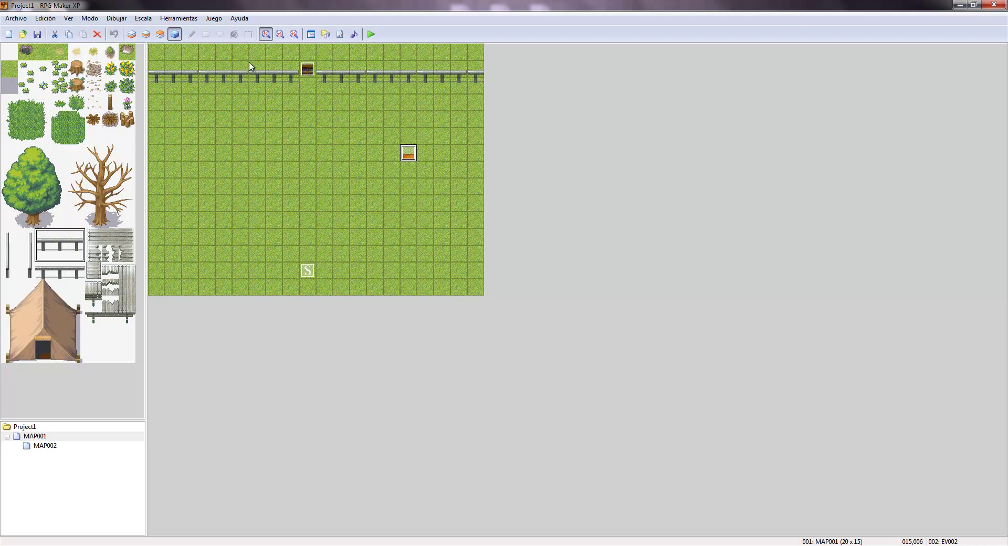
# Step: Try painting grass on layer 1, undo it, and cycle through layers 2 and 3
pyautogui.click(132, 34)
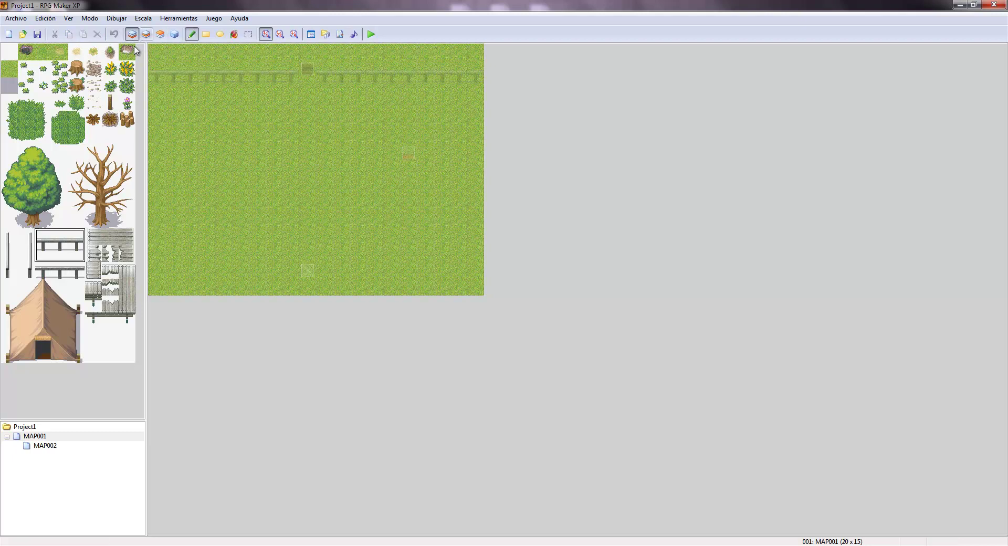
pyautogui.click(76, 118)
pyautogui.moveTo(239, 134); pyautogui.dragTo(292, 152)
pyautogui.hotkey('ctrl', 'z')
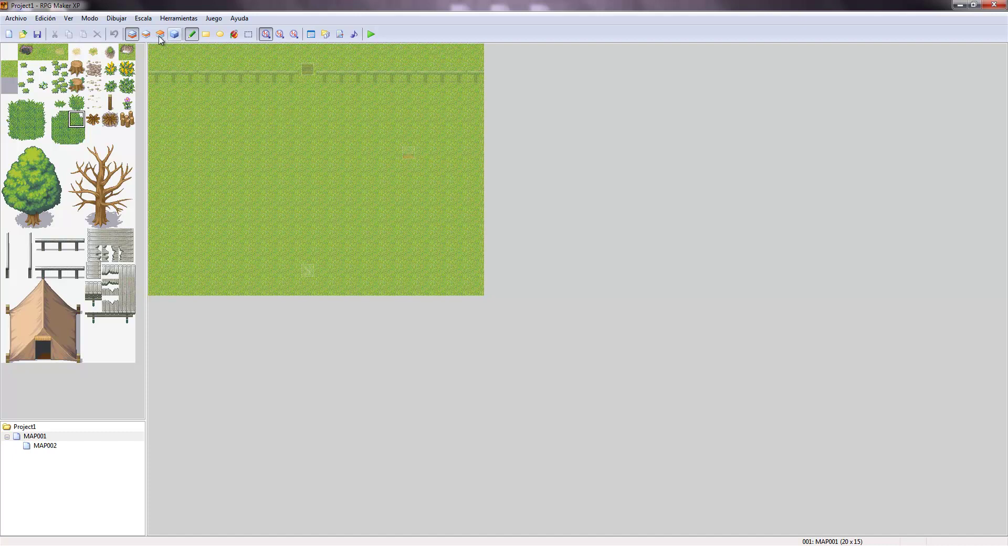
pyautogui.click(146, 34)
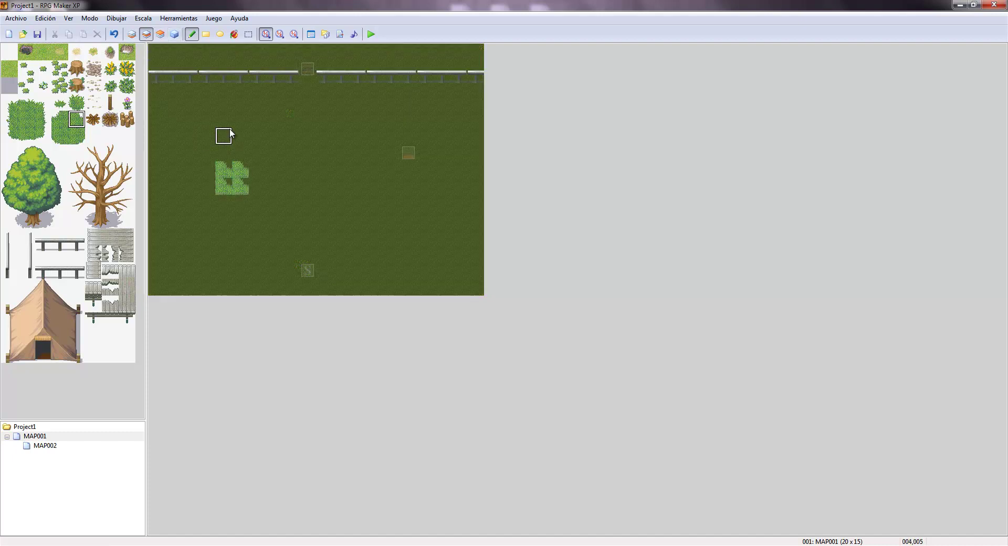
pyautogui.hotkey('ctrl', 'z')
pyautogui.click(161, 34)
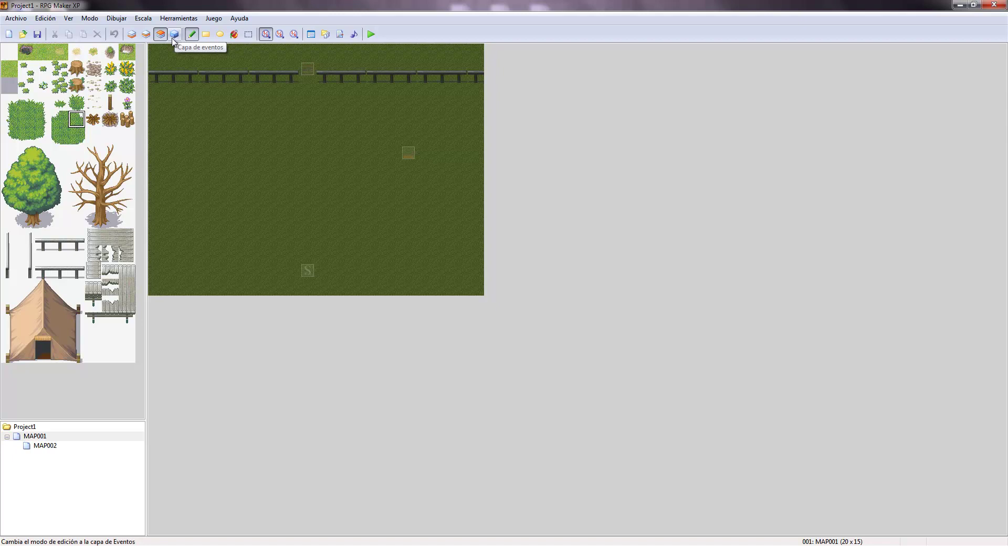
# Step: Switch to the Events layer and open door event EV001 for editing
pyautogui.click(173, 37)
pyautogui.click(307, 68)
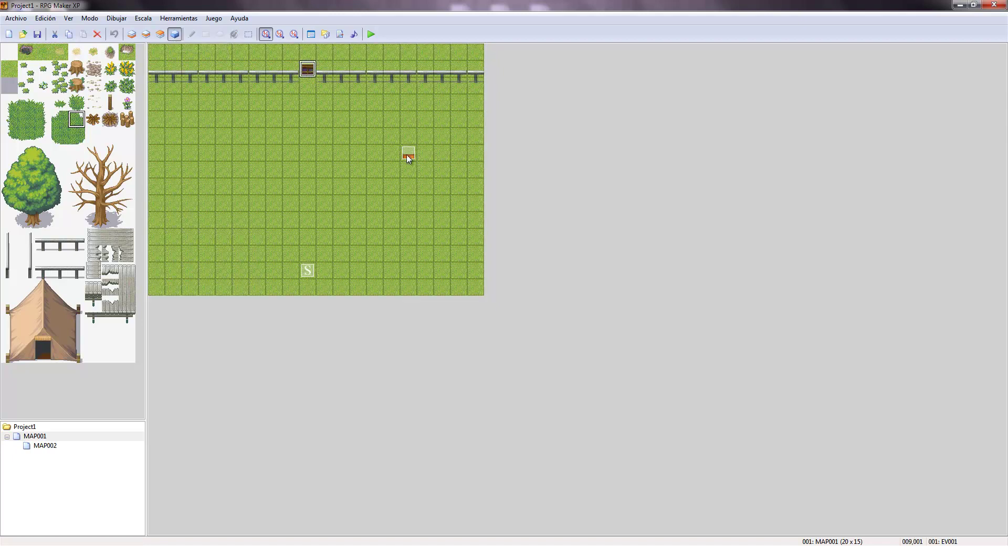
pyautogui.click(412, 157)
pyautogui.click(307, 71)
pyautogui.doubleClick(307, 71)
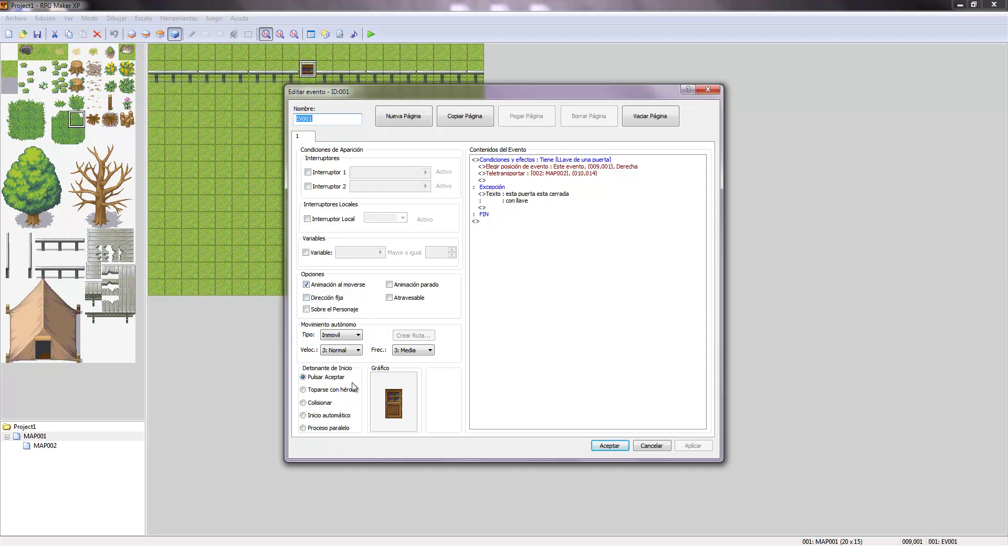
# Step: Set EV001's start trigger to 'Toparse con héroe' and nudge the editor window right
pyautogui.click(308, 377)
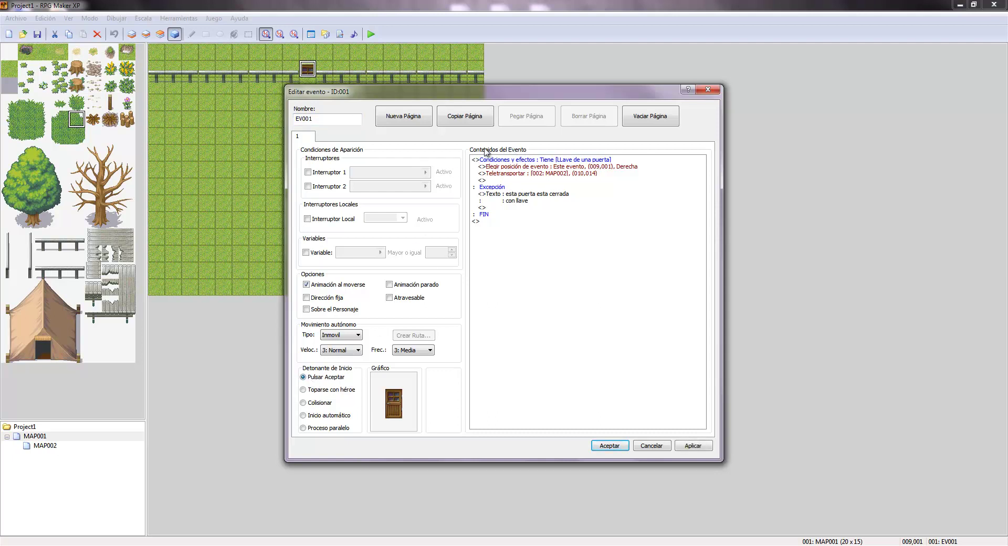
pyautogui.moveTo(548, 282); pyautogui.dragTo(478, 149)
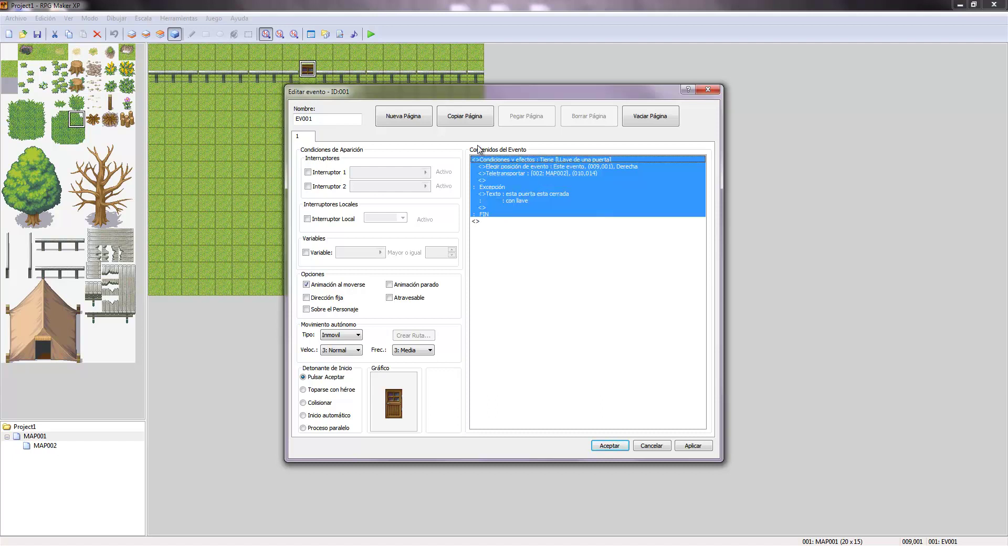
pyautogui.click(515, 322)
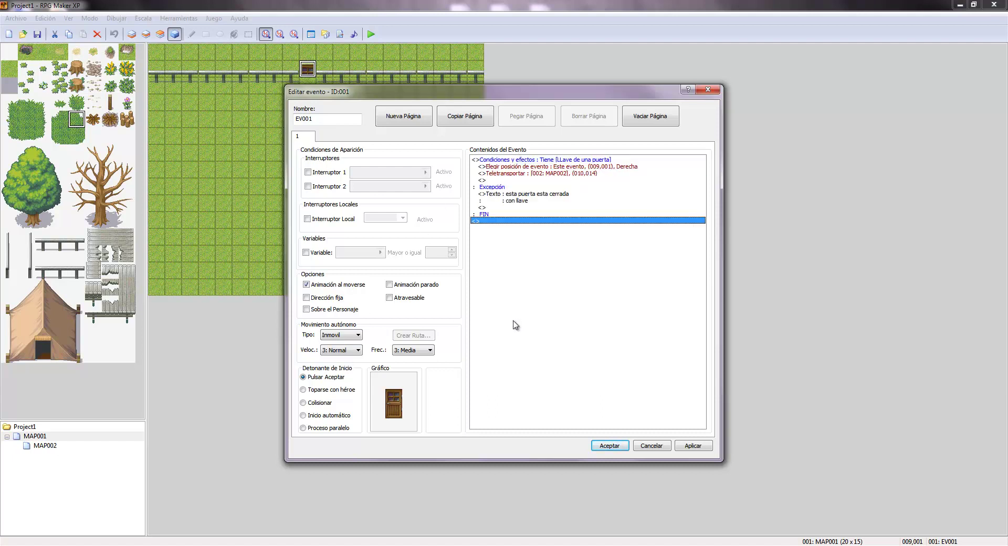
pyautogui.click(304, 390)
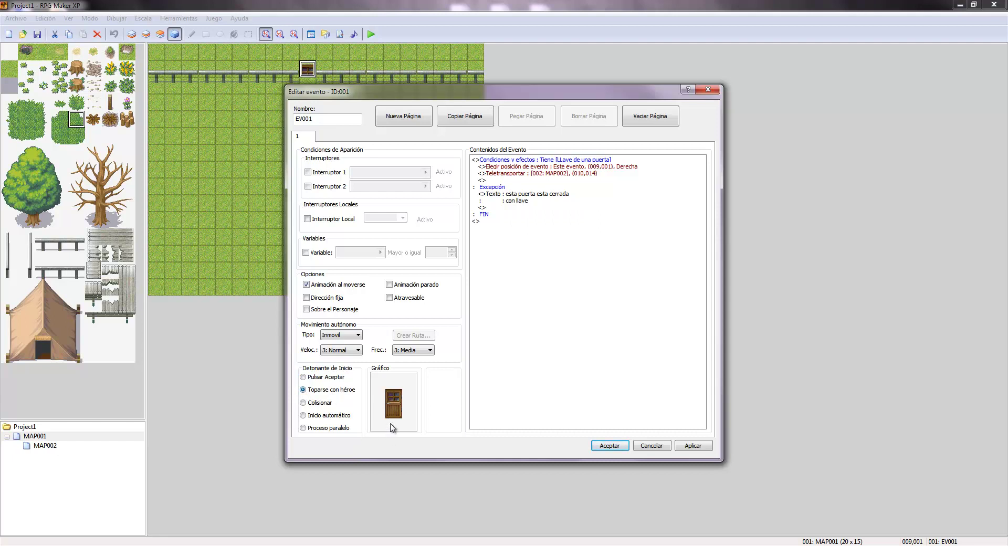
pyautogui.moveTo(474, 94); pyautogui.dragTo(675, 107)
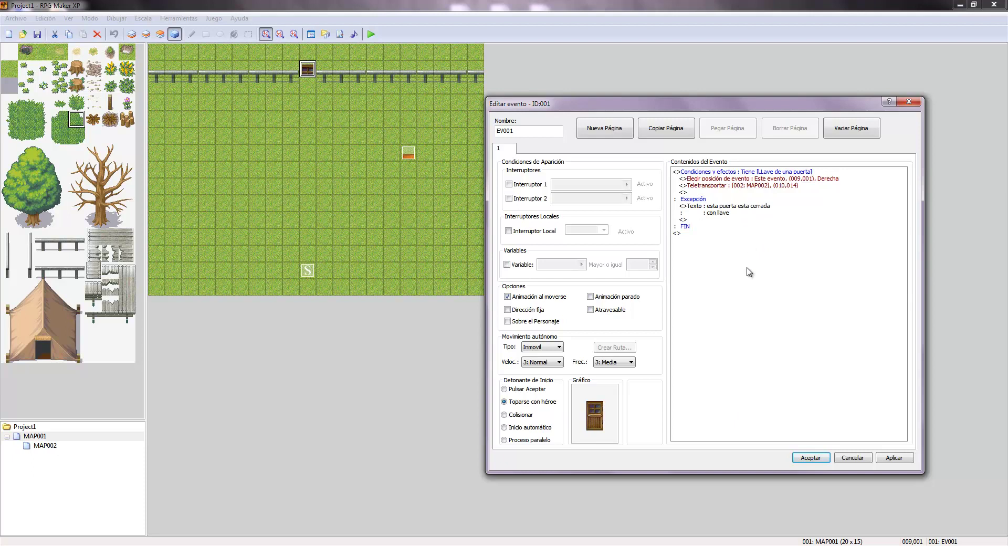
# Step: Switch EV001's trigger back to 'Pulsar Aceptar' and select the key-check branch and last command line
pyautogui.click(515, 415)
pyautogui.click(527, 390)
pyautogui.click(703, 173)
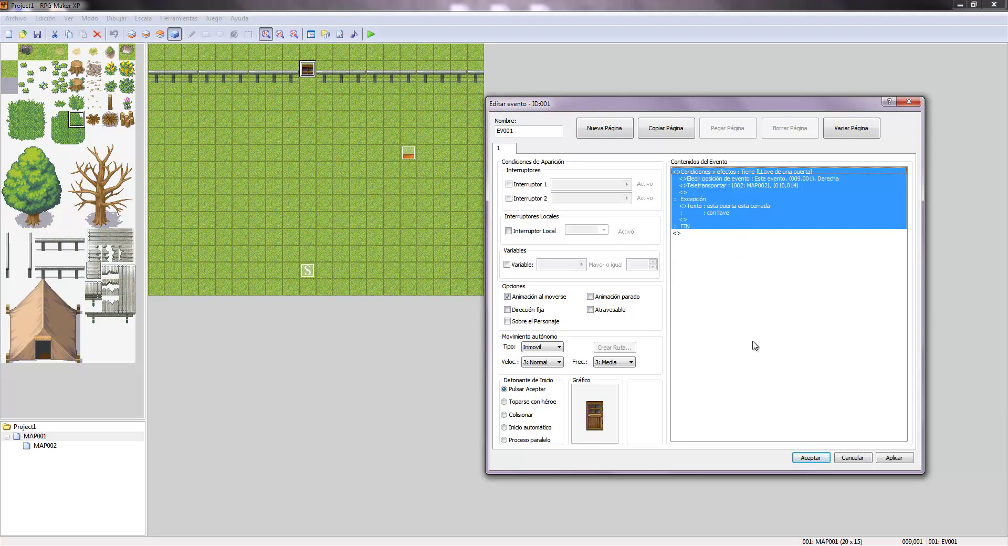
pyautogui.click(761, 358)
pyautogui.doubleClick(748, 172)
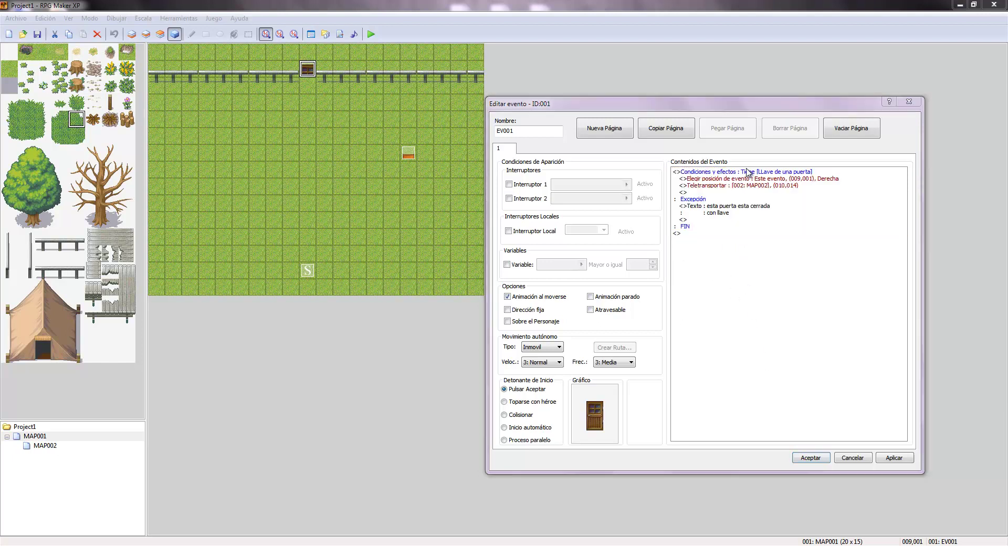
# Step: Edit the key-check branch so it requires possessing item 023 'LLave de una puerta'
pyautogui.press('Escape')
pyautogui.rightClick(728, 181)
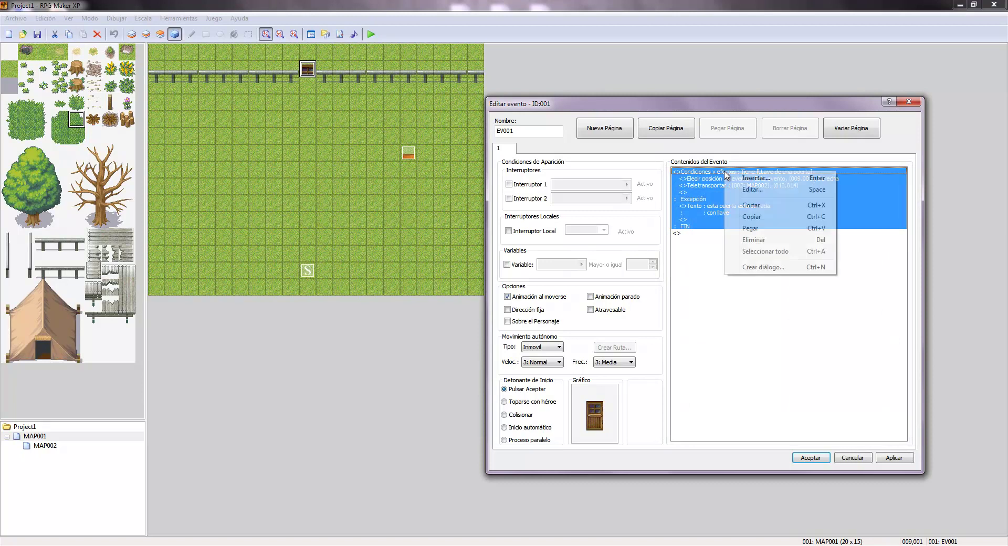
pyautogui.click(744, 191)
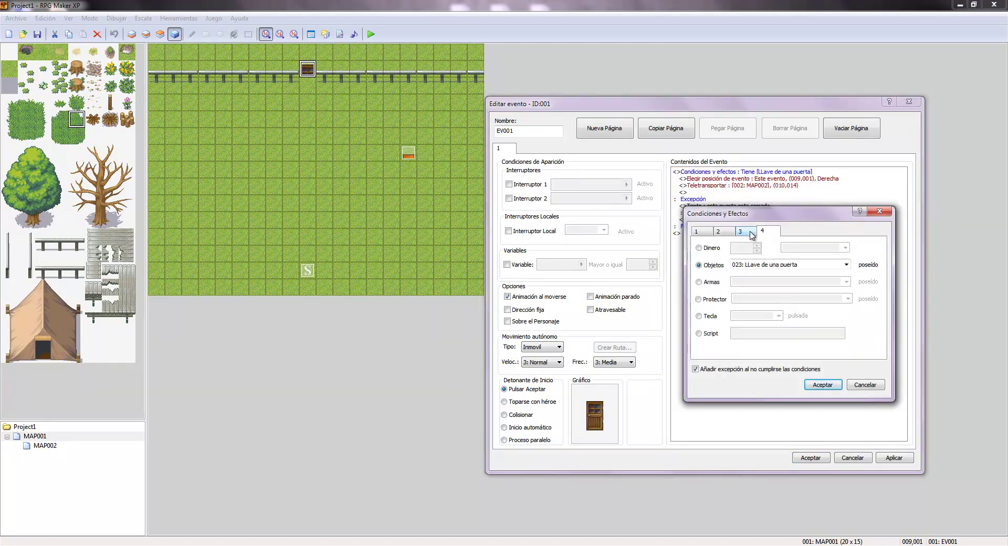
pyautogui.click(747, 234)
pyautogui.click(729, 233)
pyautogui.click(742, 232)
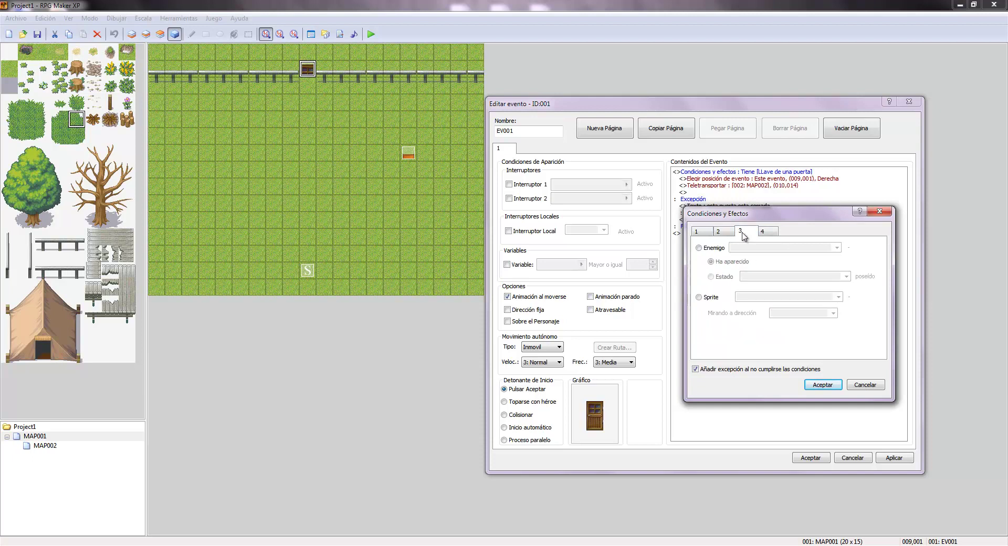
pyautogui.click(772, 233)
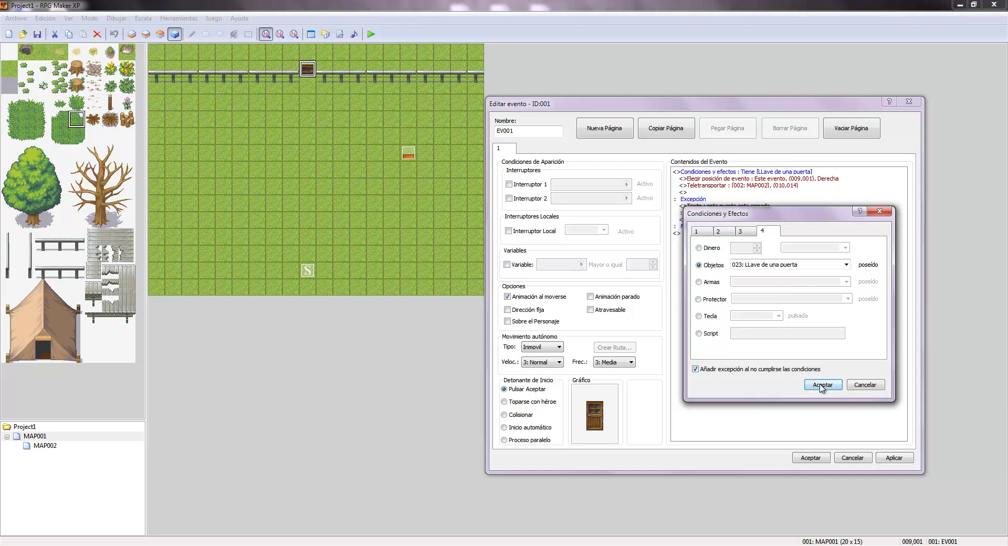
pyautogui.click(820, 386)
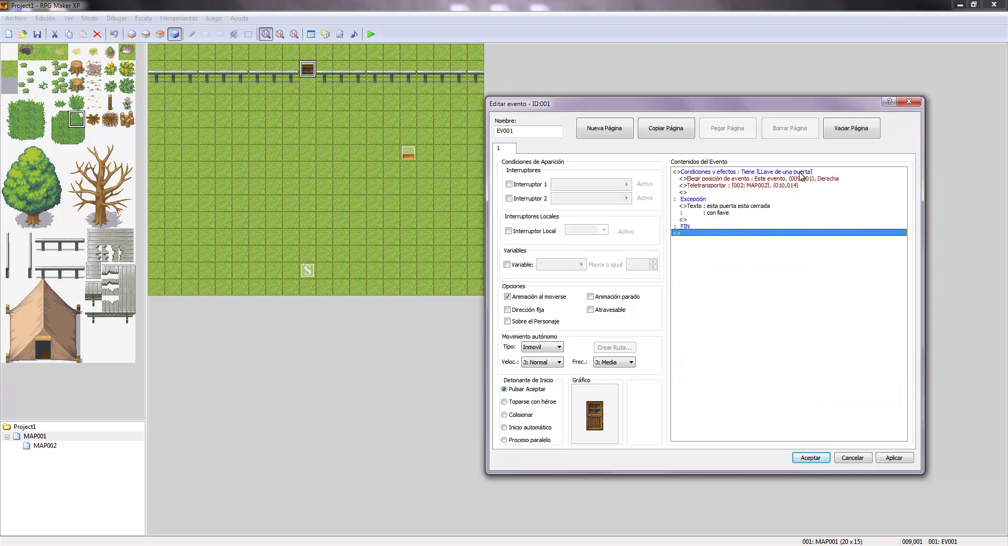
# Step: Browse the command list and Mover Evento without adding anything, then open EV001's graphic picker
pyautogui.click(693, 179)
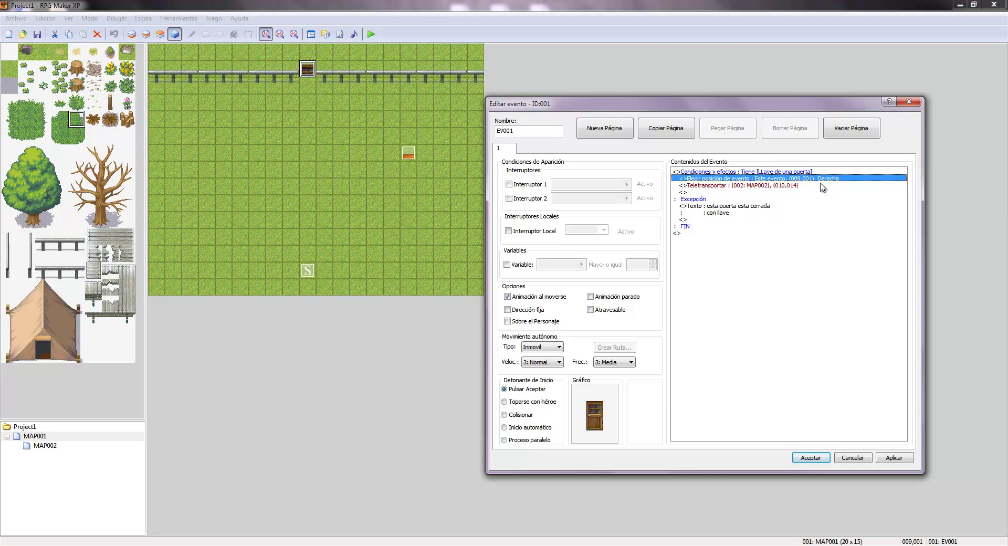
pyautogui.press('space')
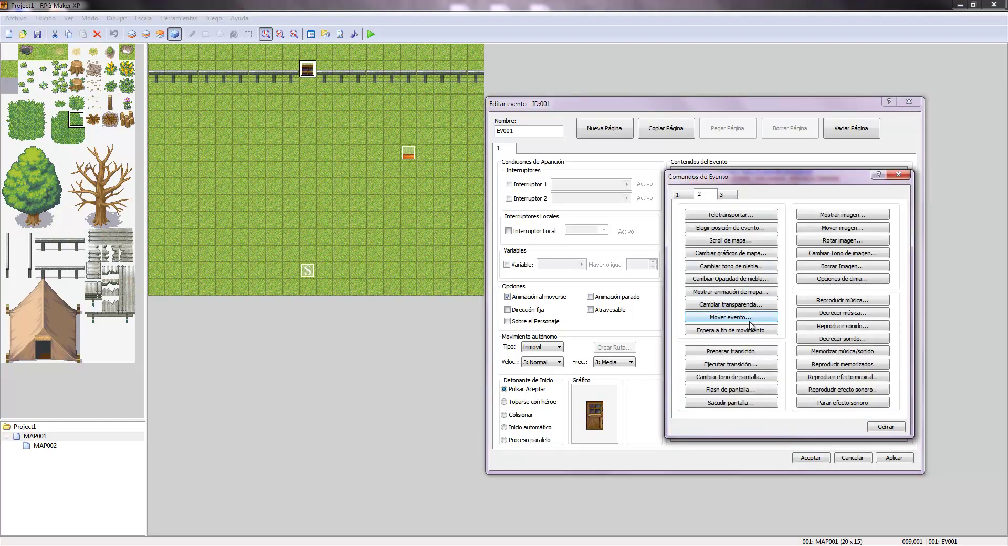
pyautogui.click(752, 318)
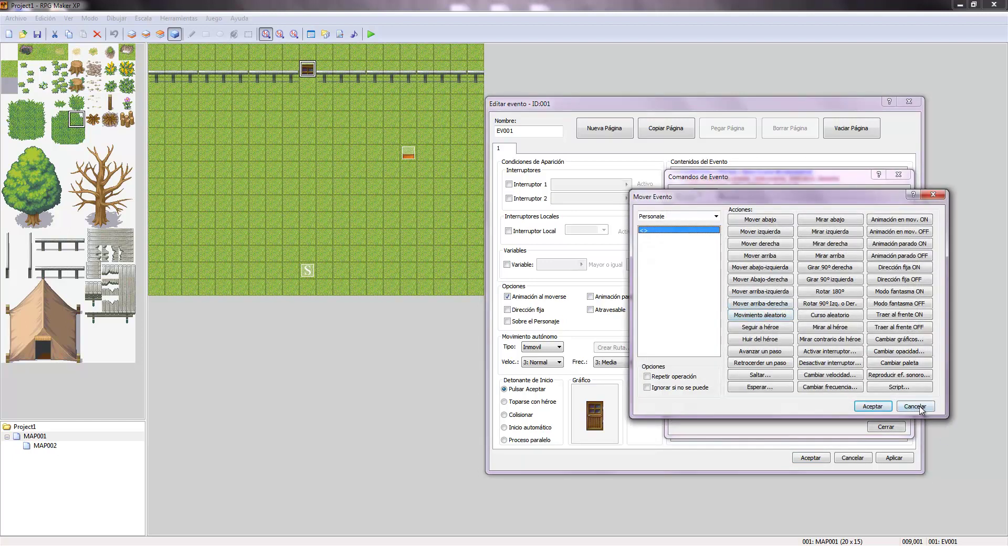
pyautogui.click(914, 406)
pyautogui.click(886, 426)
pyautogui.doubleClick(606, 415)
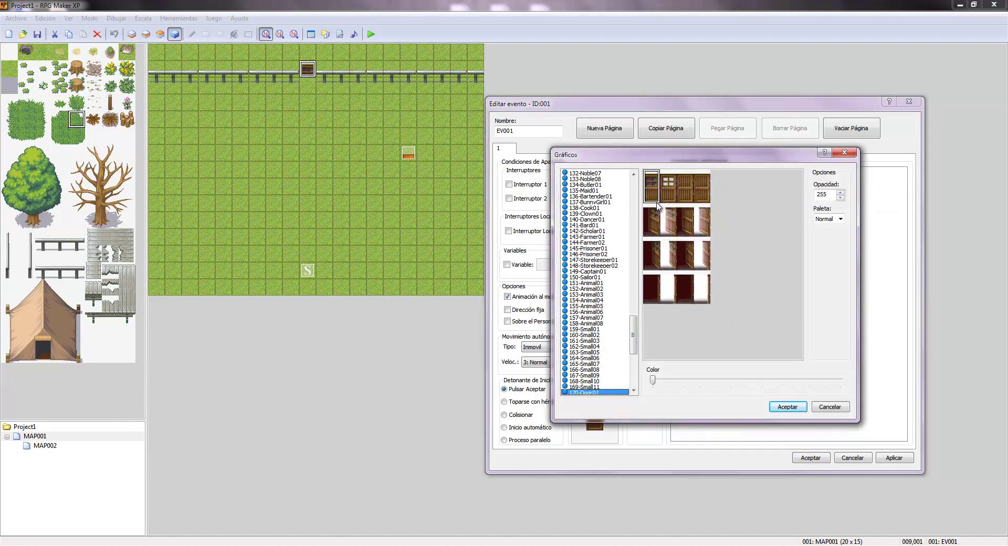
# Step: Preview several door frames in the Gráficos dialog, then cancel to keep the closed door
pyautogui.click(672, 252)
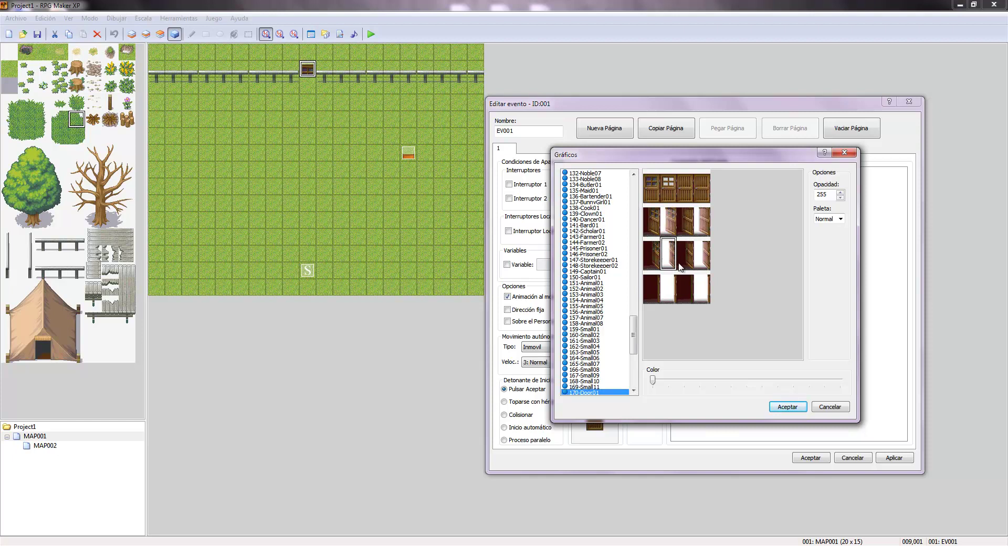
pyautogui.click(659, 213)
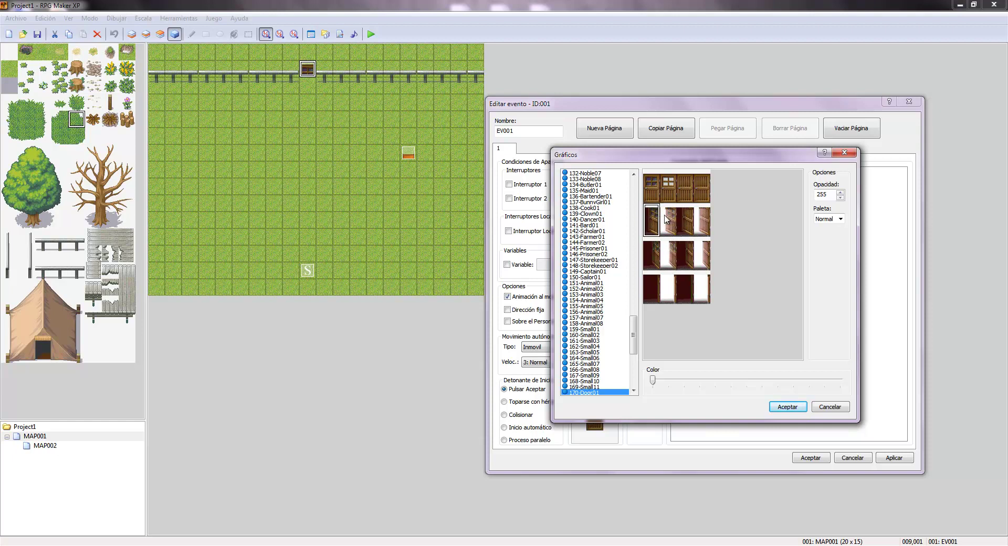
pyautogui.click(656, 261)
pyautogui.click(654, 288)
pyautogui.click(830, 406)
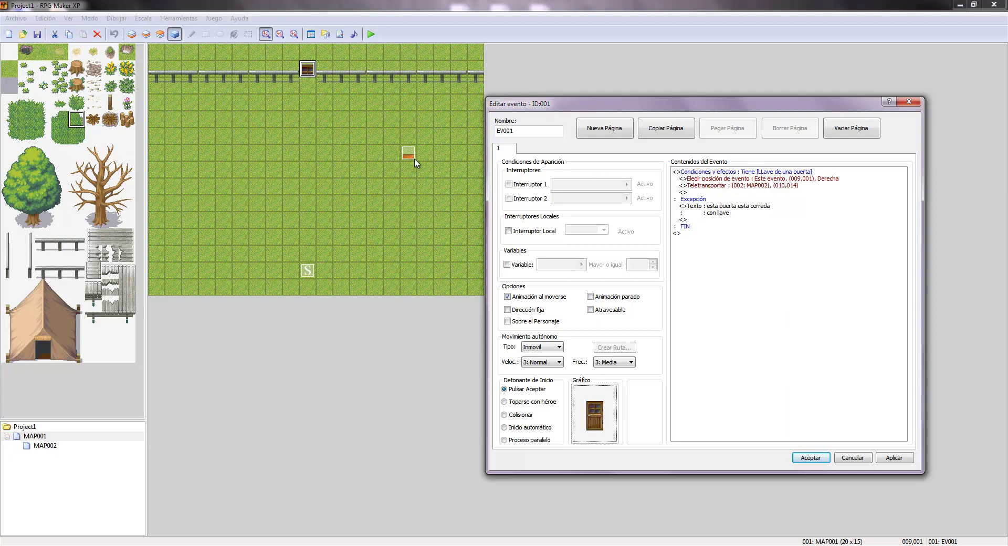
# Step: Open the Teletransporte command settings and cancel them, leaving the door event's commands unchanged
pyautogui.doubleClick(757, 191)
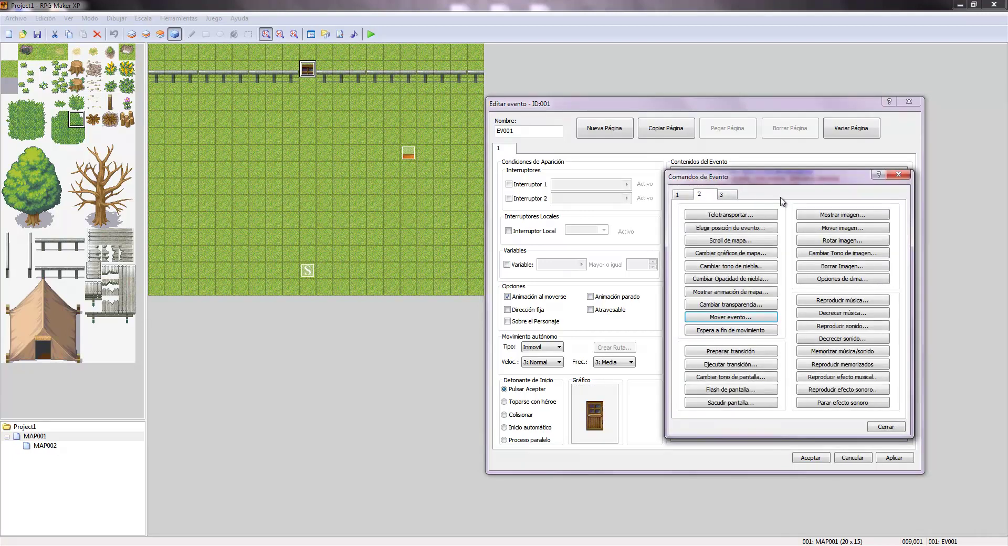
pyautogui.click(750, 216)
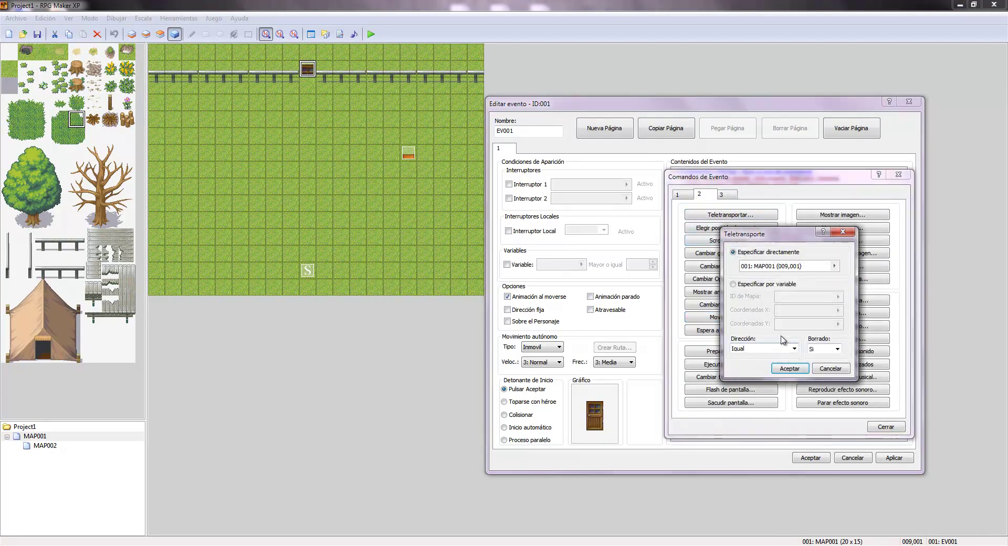
pyautogui.click(835, 367)
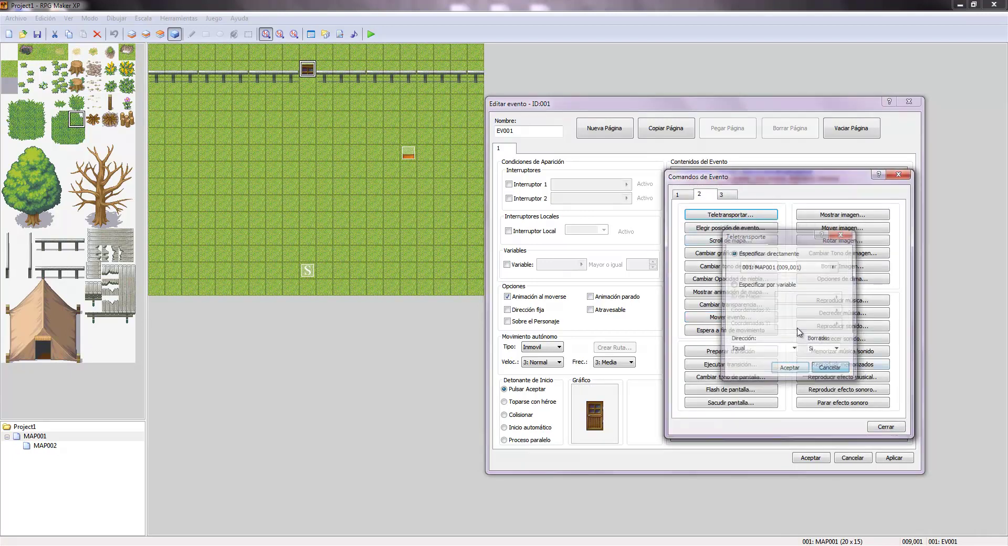
pyautogui.click(886, 427)
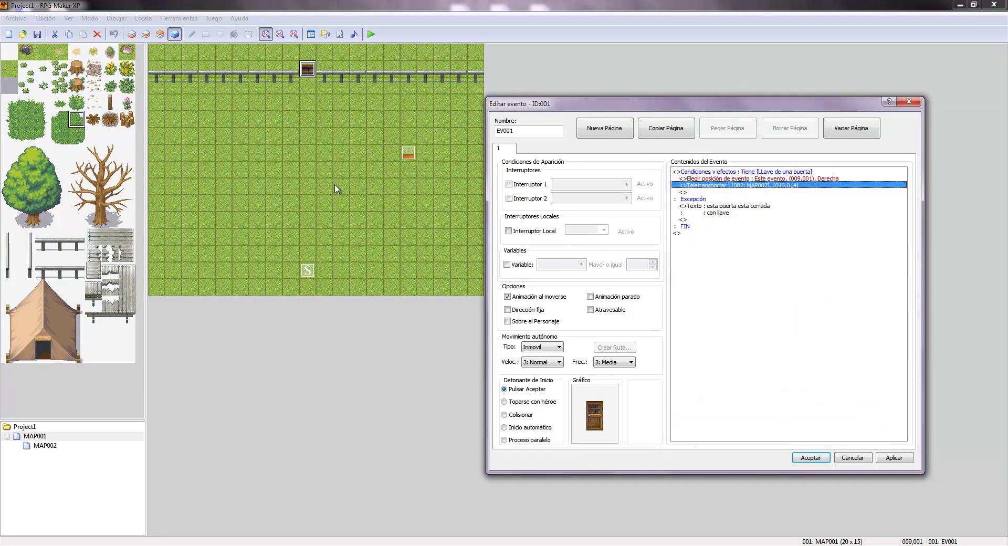
# Step: Review the Excepción locked-door message, save the door event, and open the chest event at 015,006
pyautogui.click(699, 201)
pyautogui.click(701, 208)
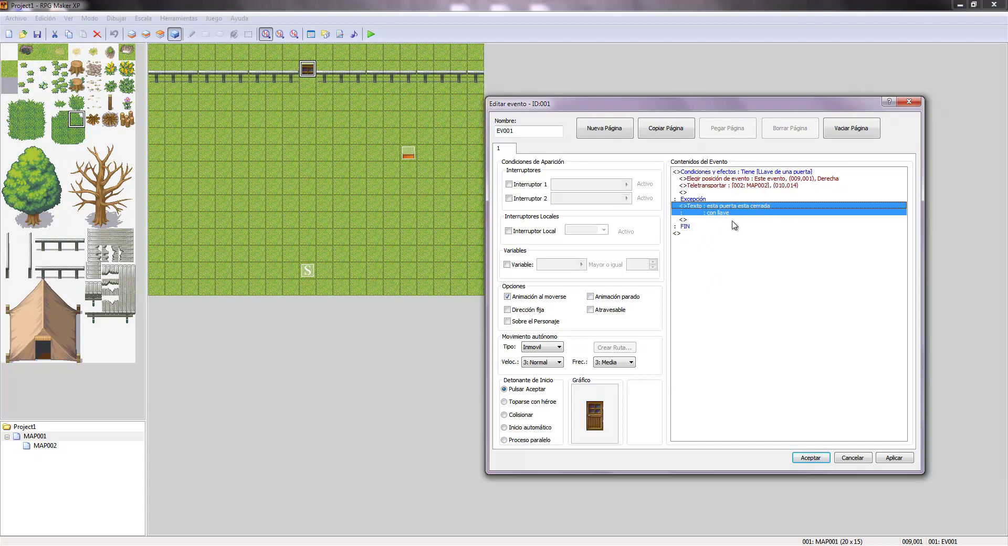
pyautogui.click(695, 199)
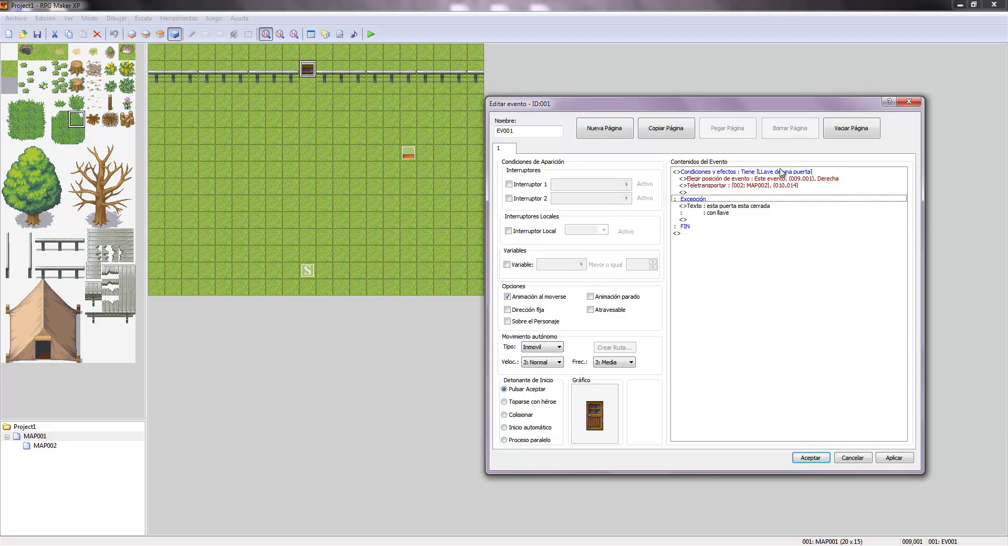
pyautogui.click(822, 458)
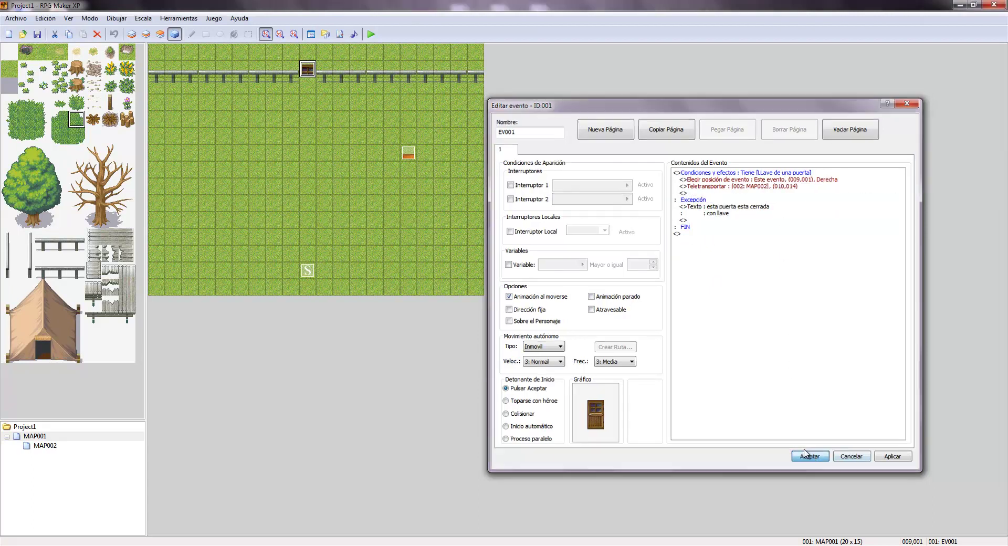
pyautogui.doubleClick(410, 156)
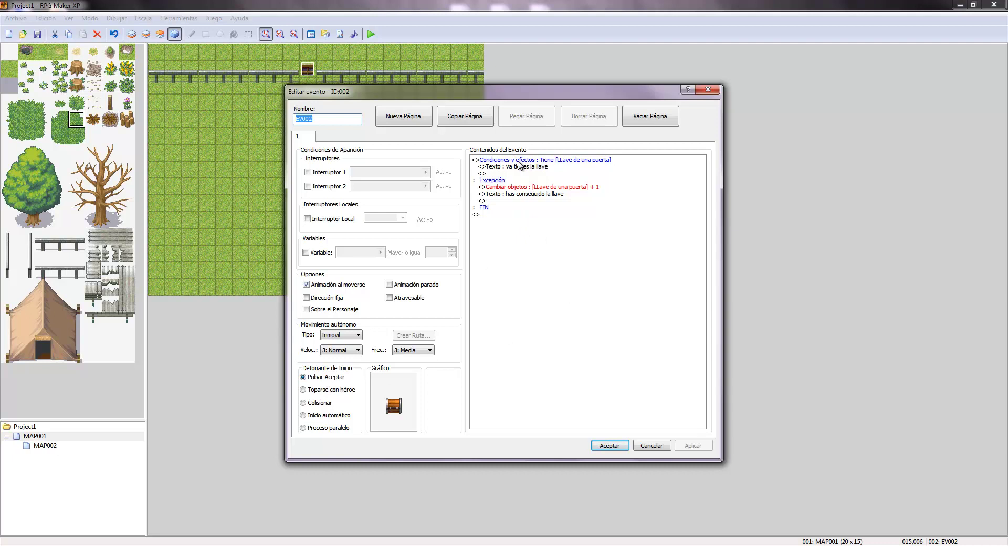
# Step: Check the chest's key branch, 'ya tienes la llave' message and one LLave de una puerta gift, then close it
pyautogui.click(516, 162)
pyautogui.click(564, 315)
pyautogui.click(570, 162)
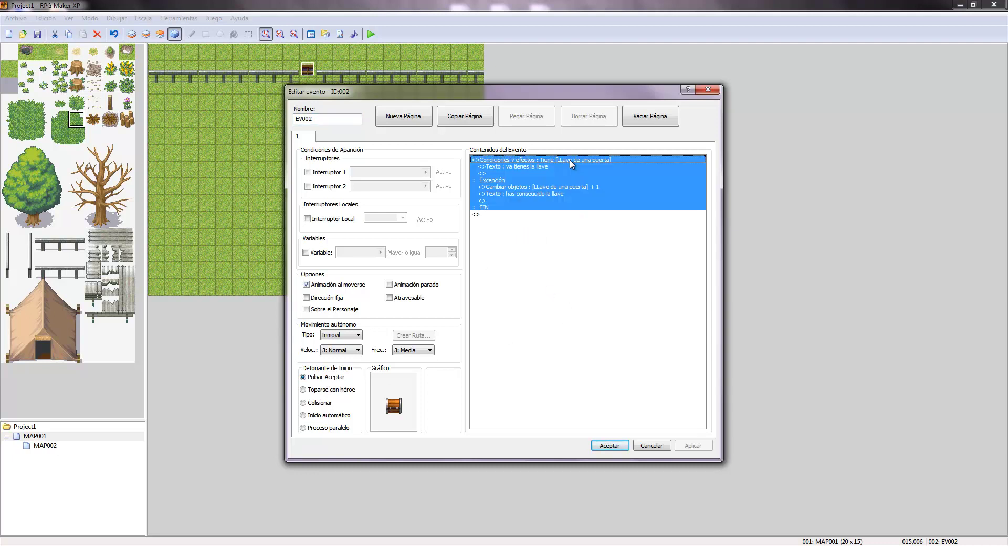
pyautogui.click(518, 167)
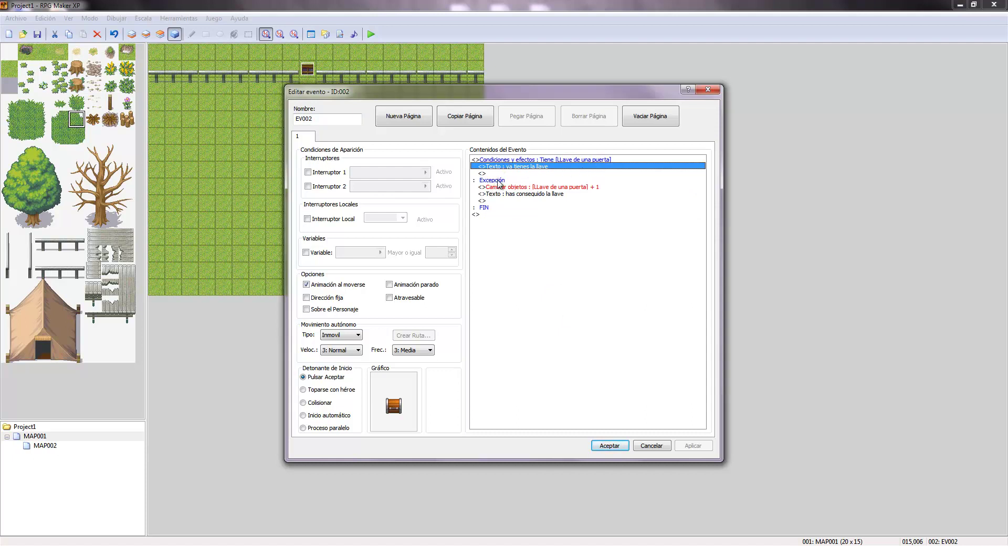
pyautogui.click(500, 187)
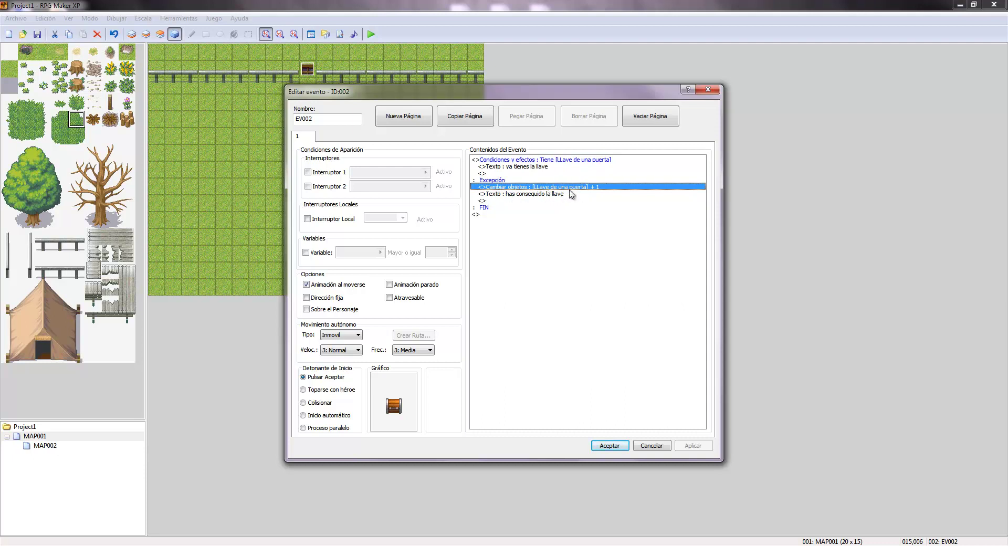
pyautogui.click(505, 194)
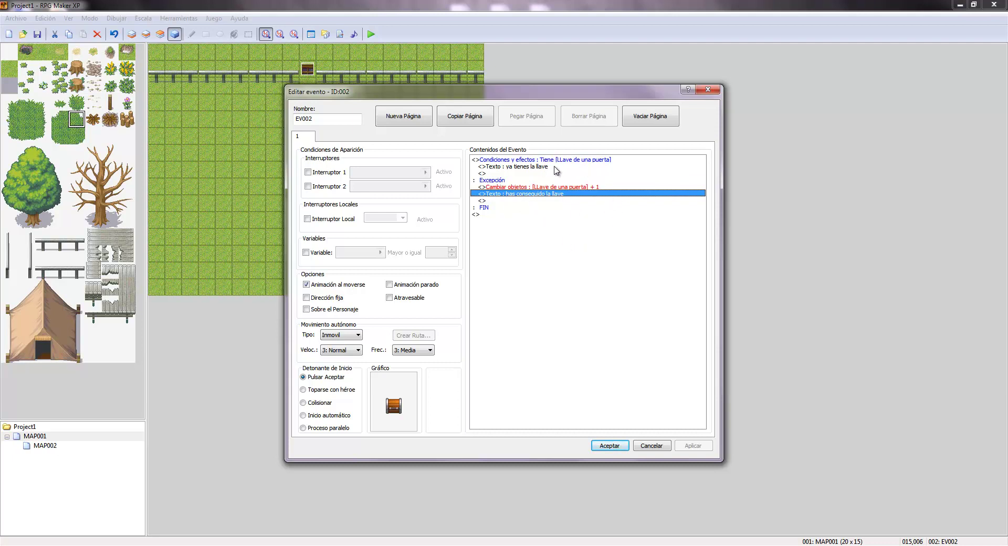
pyautogui.click(554, 167)
pyautogui.click(609, 446)
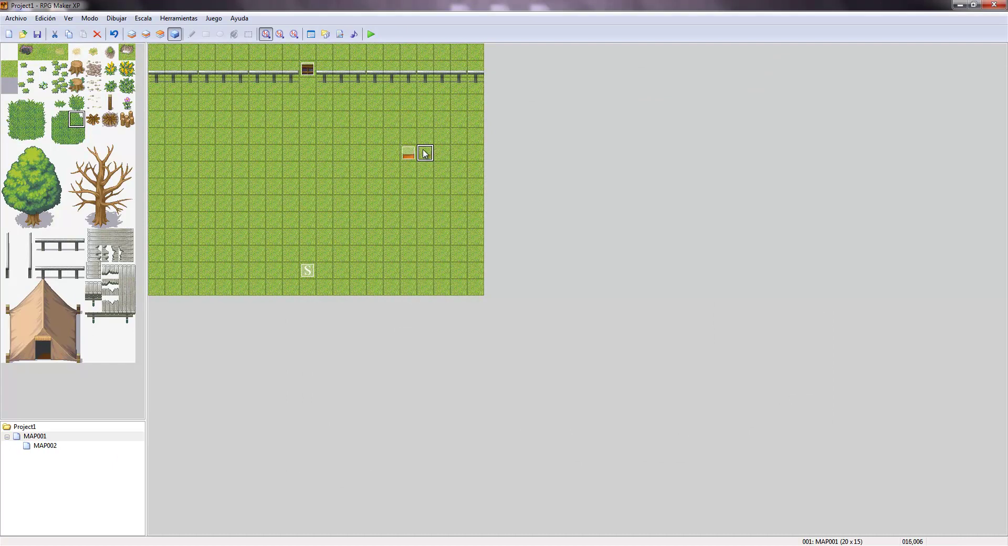
# Step: Move the chest event onto the fence gap, then delete MAP002 from the project
pyautogui.moveTo(417, 154); pyautogui.dragTo(309, 69)
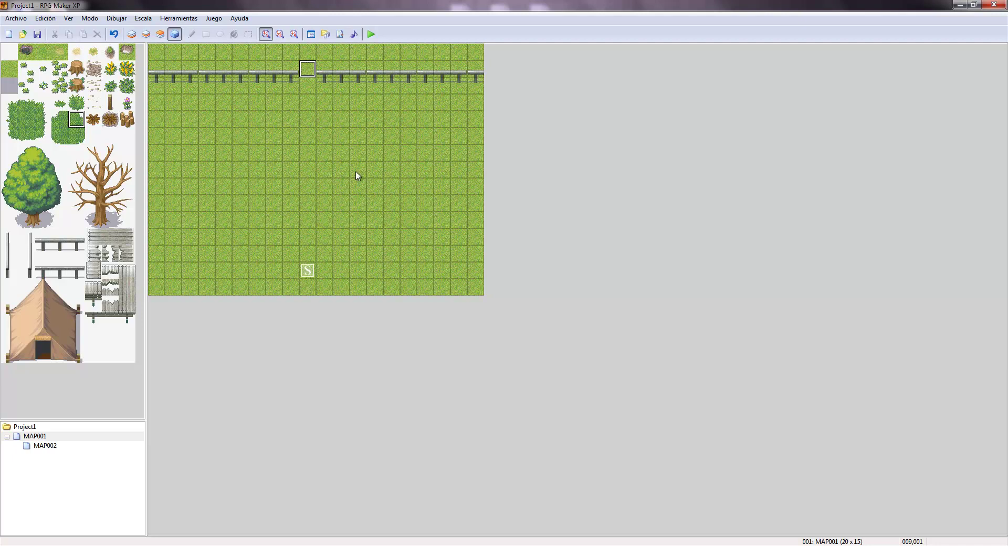
pyautogui.click(48, 447)
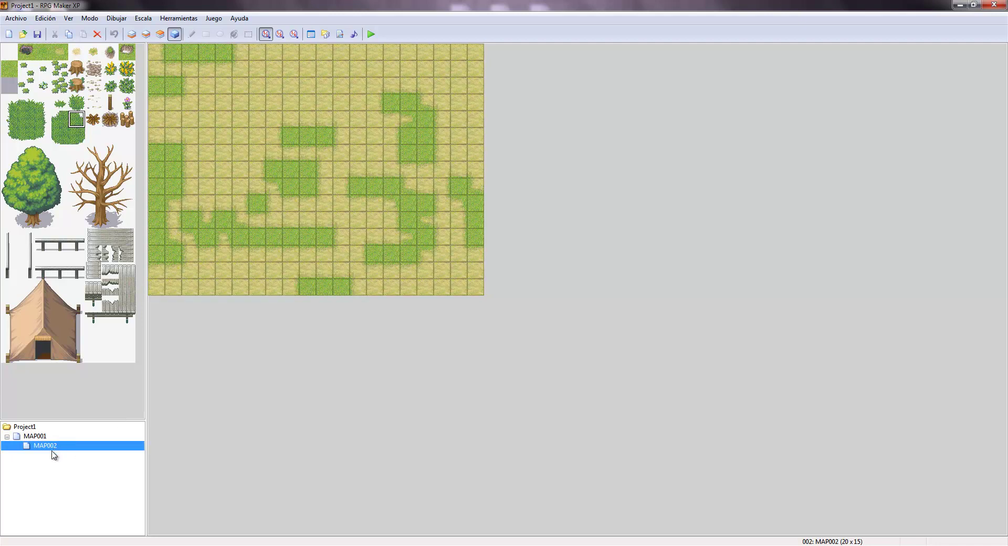
pyautogui.press('Delete')
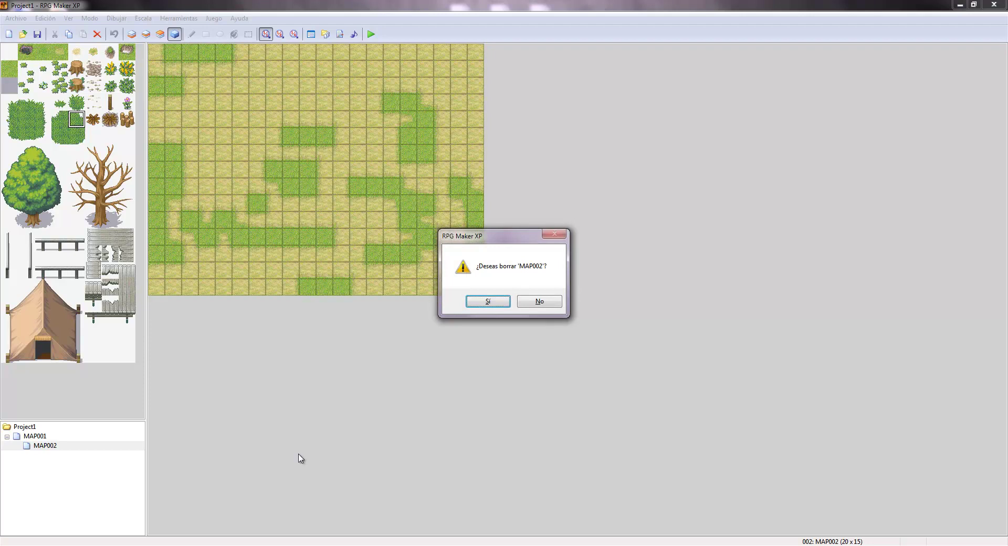
pyautogui.press('Return')
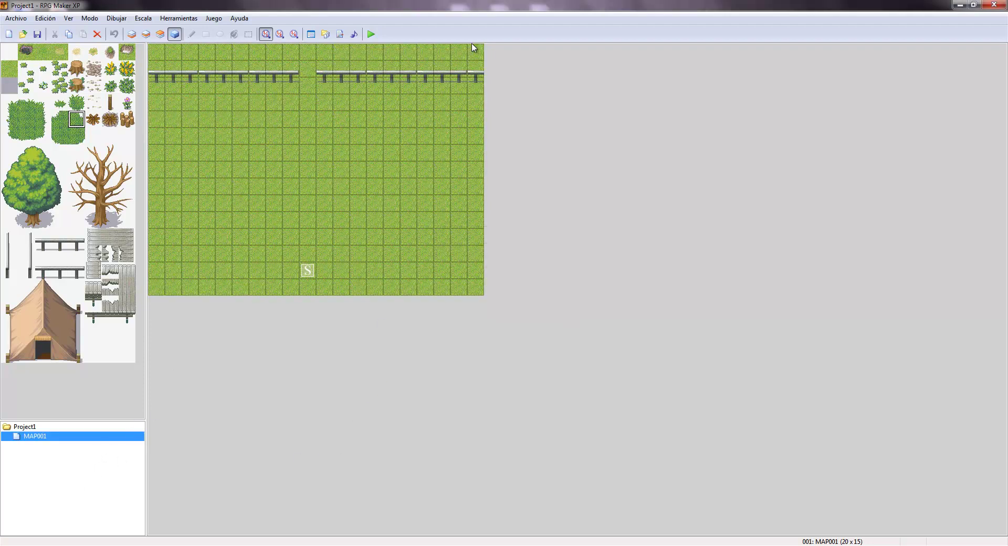
# Step: Create a new map under MAP001 with the 006: Desierto tileset, background music and sound left off
pyautogui.rightClick(53, 471)
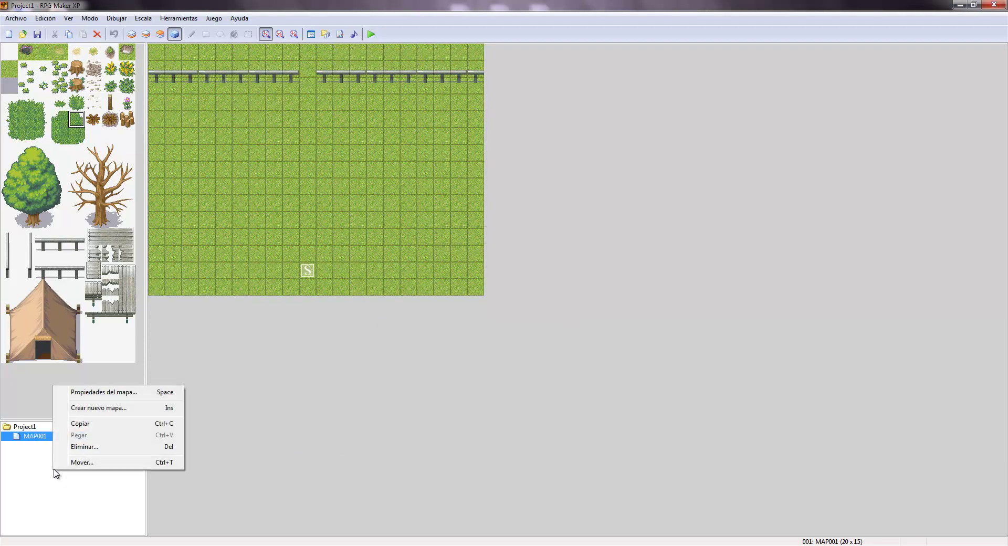
pyautogui.click(109, 408)
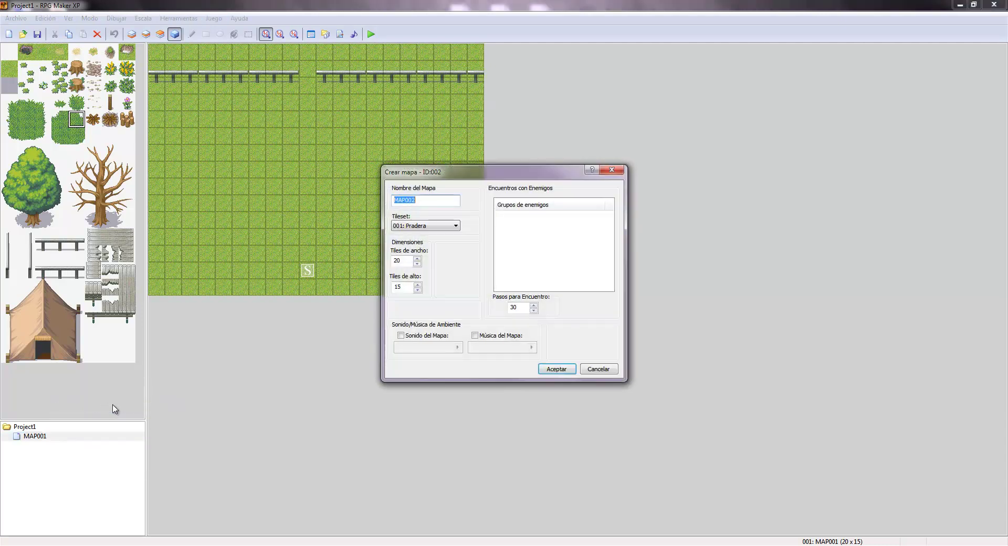
pyautogui.click(455, 226)
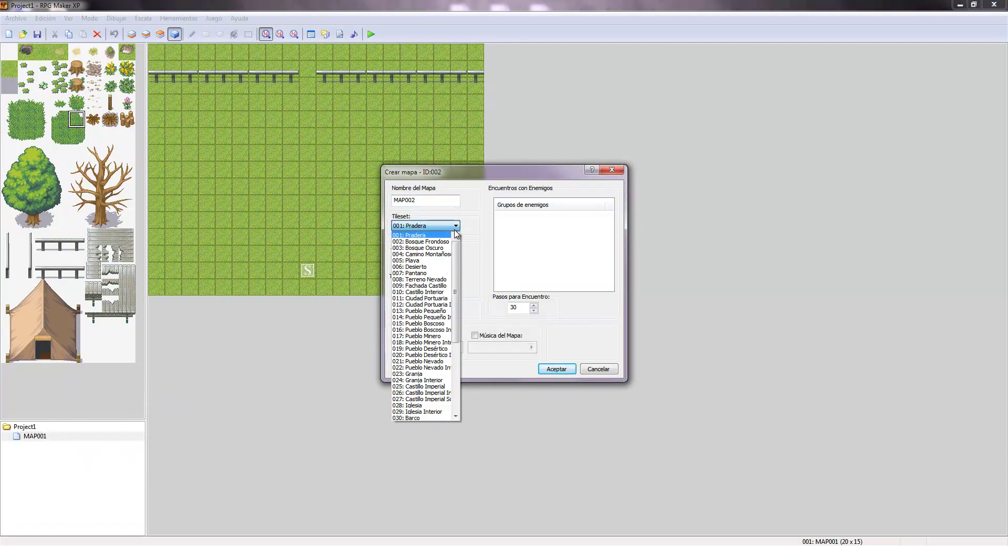
pyautogui.click(427, 267)
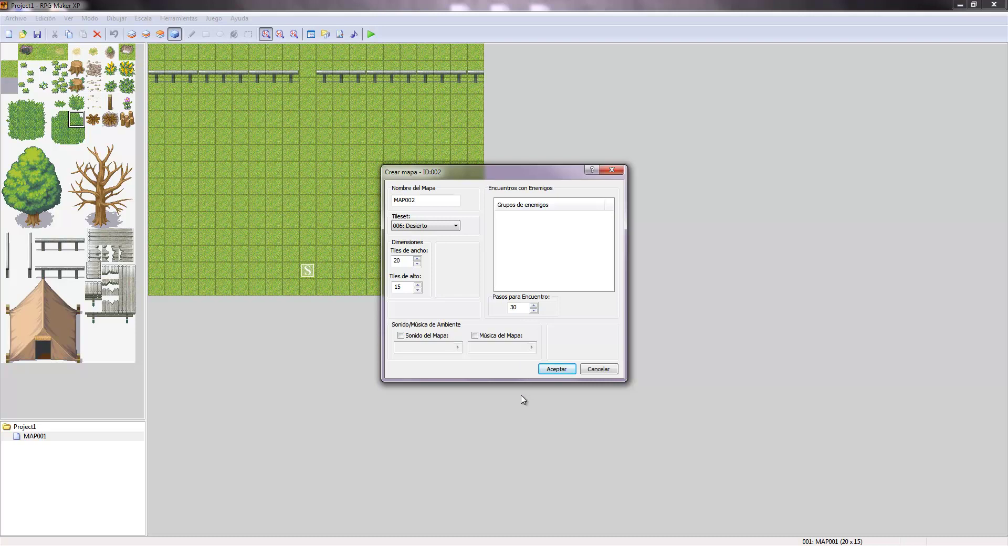
pyautogui.click(426, 337)
pyautogui.click(477, 338)
pyautogui.click(404, 337)
pyautogui.click(475, 335)
pyautogui.click(557, 369)
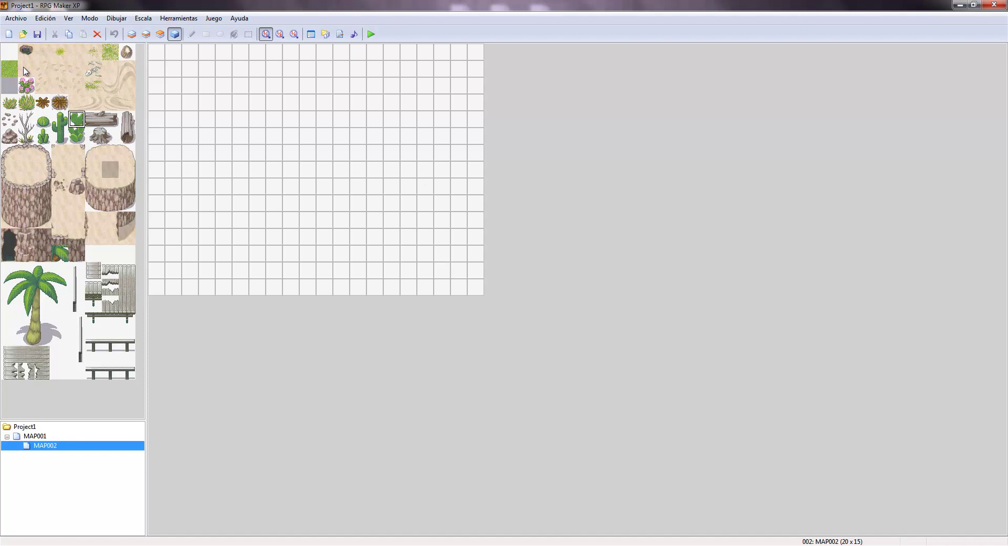
# Step: Fill MAP002's base layer entirely with plain sand tiles, then switch to MAP001's event layer
pyautogui.click(25, 67)
pyautogui.click(146, 34)
pyautogui.click(132, 34)
pyautogui.click(205, 34)
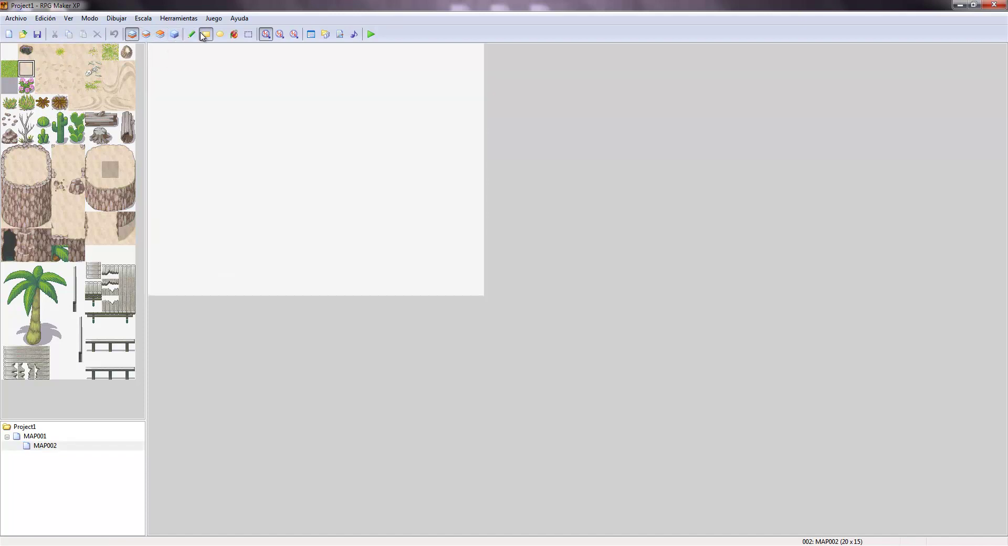
pyautogui.moveTo(155, 51); pyautogui.dragTo(600, 331)
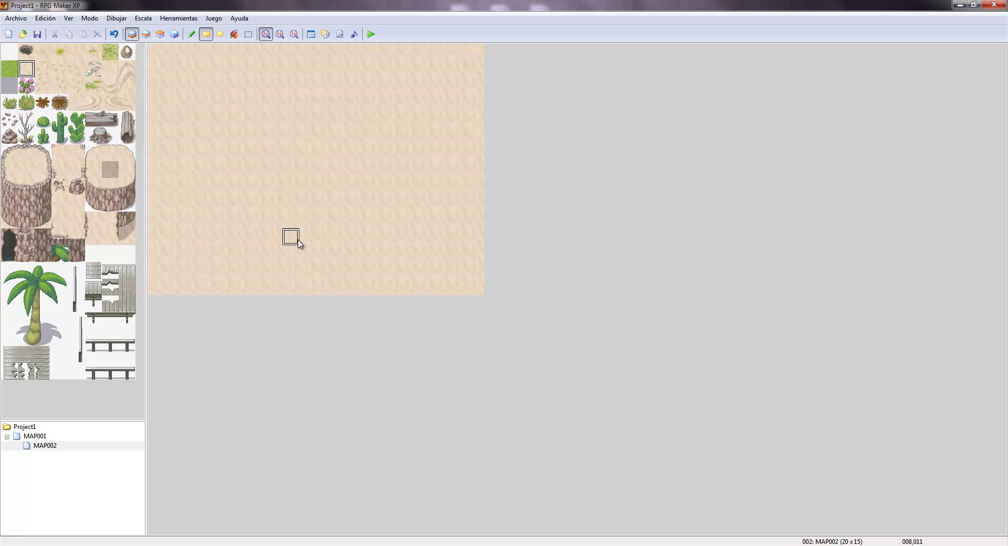
pyautogui.click(41, 437)
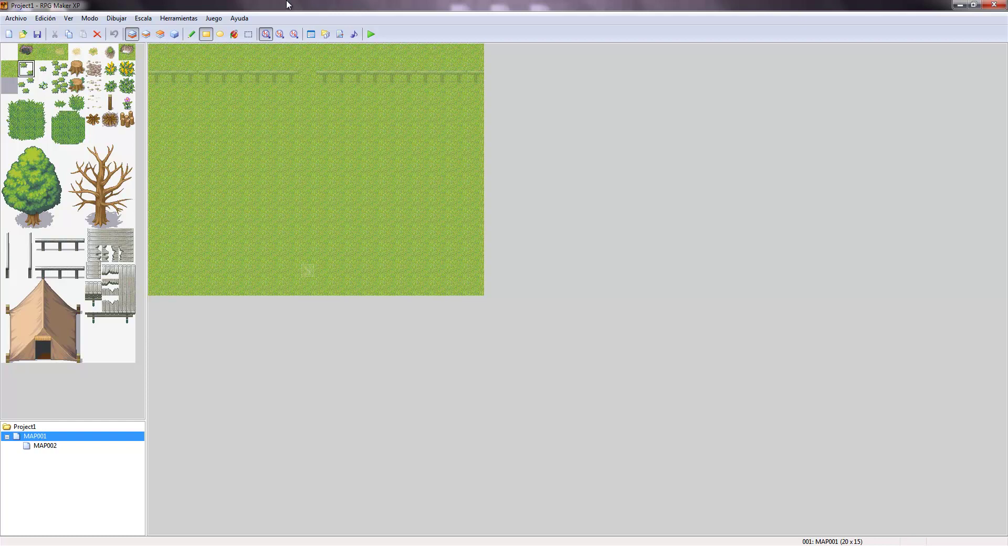
pyautogui.click(173, 35)
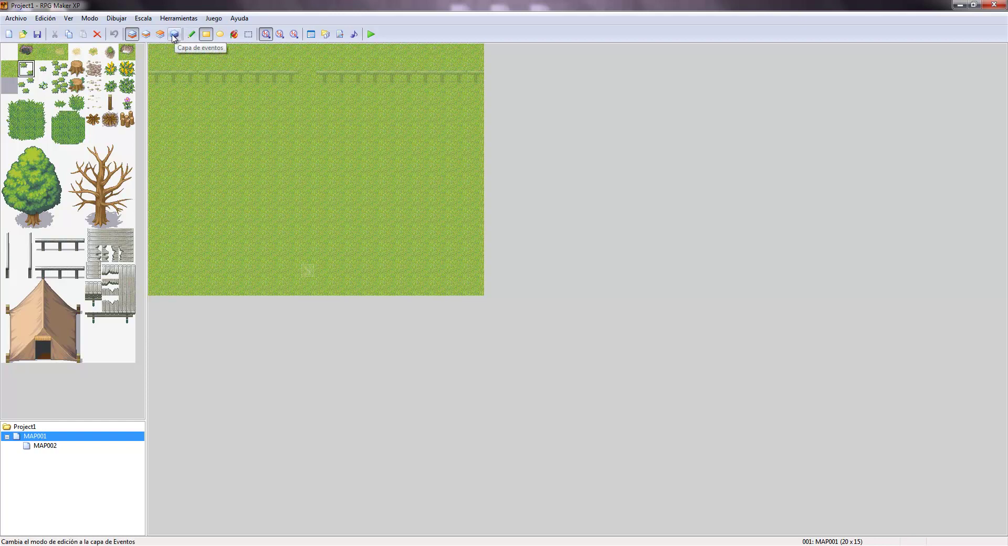
# Step: Create a new event on the fence-gap tile 009,002 and bring up its graphic choices
pyautogui.click(307, 87)
pyautogui.doubleClick(307, 87)
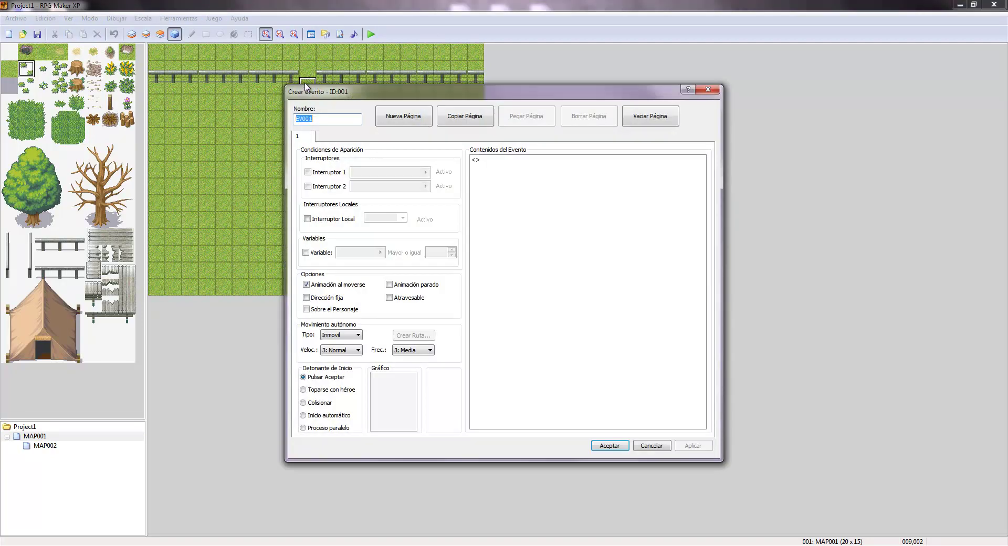
pyautogui.doubleClick(384, 398)
pyautogui.moveTo(438, 177); pyautogui.dragTo(433, 358)
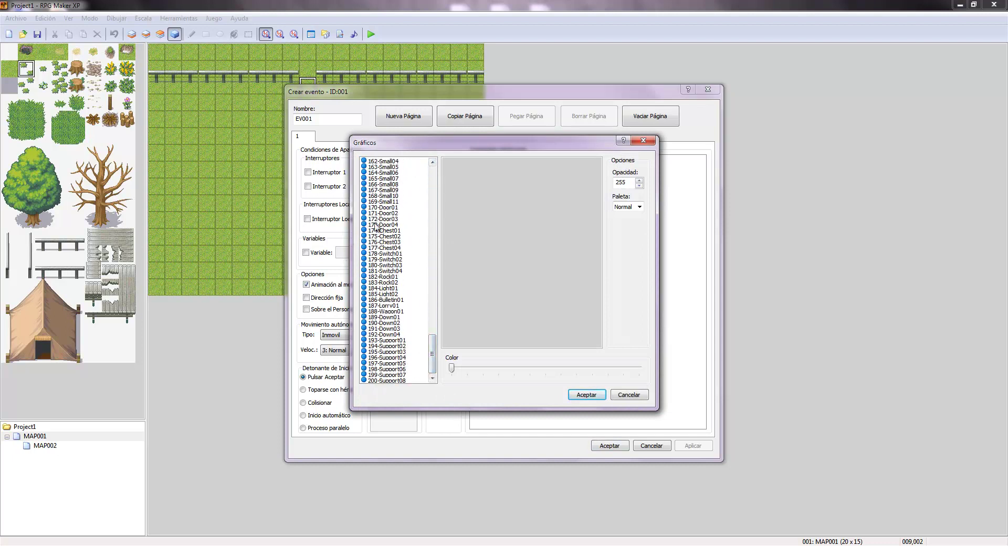
# Step: Preview the door and chest graphics from 171-Door02 through 175-Chest02
pyautogui.click(379, 213)
pyautogui.click(386, 219)
pyautogui.click(385, 230)
pyautogui.click(387, 213)
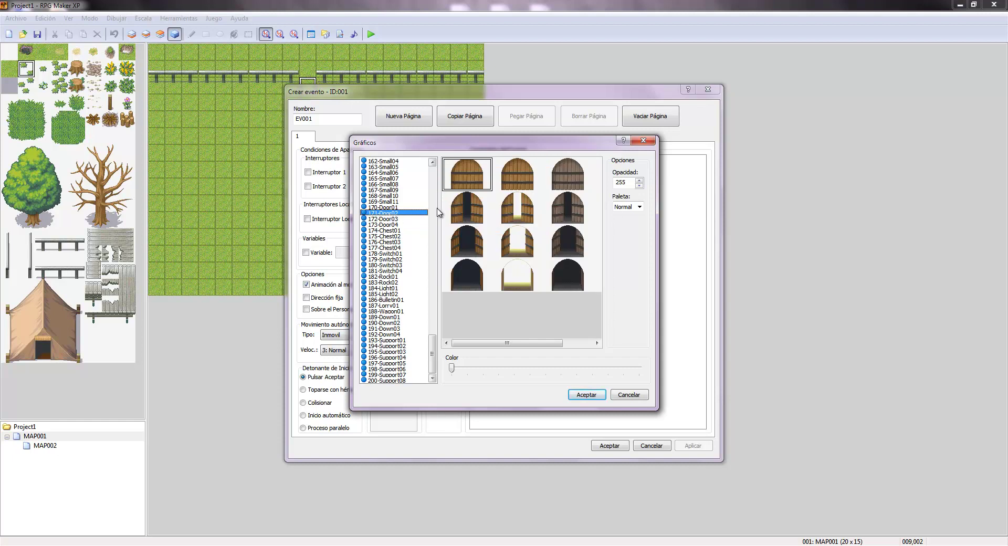
pyautogui.click(389, 220)
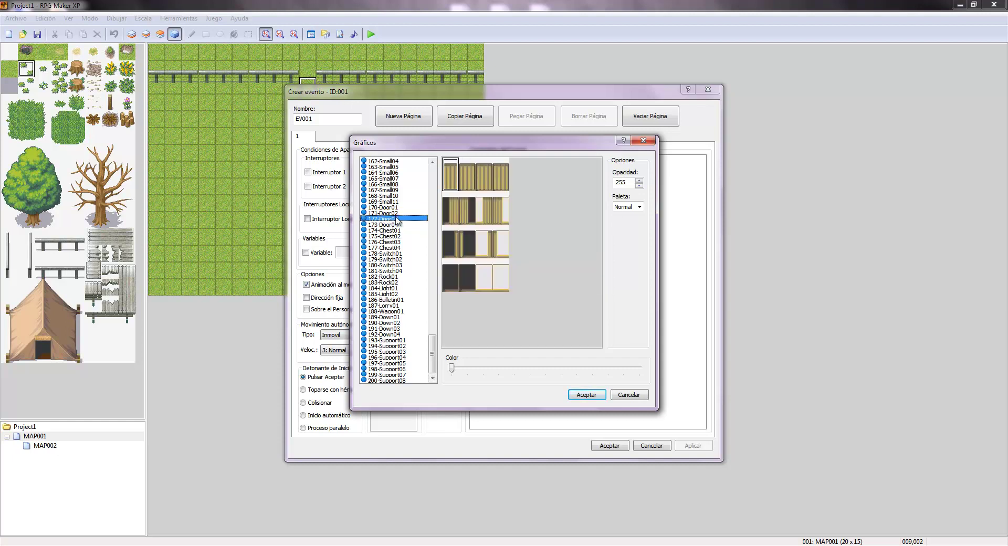
pyautogui.click(388, 225)
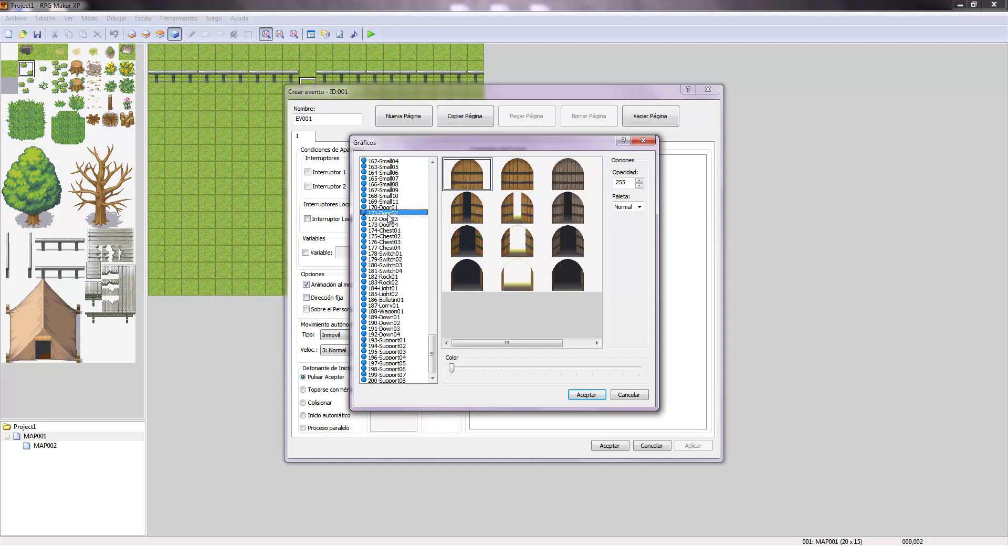
pyautogui.click(383, 236)
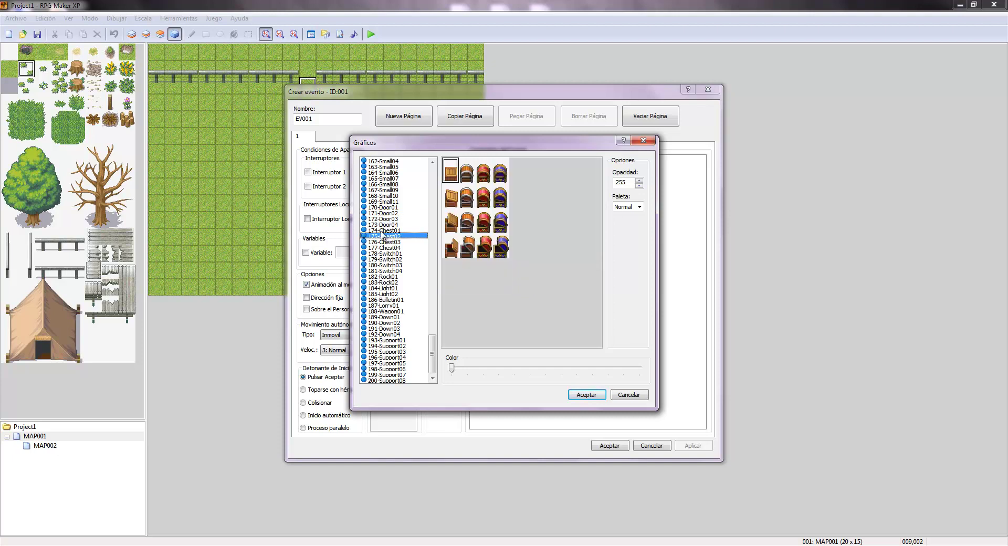
pyautogui.press('Up')
# Step: Compare Door03 and Door04, then give the event the 170-Door01 wooden door graphic
pyautogui.click(389, 219)
pyautogui.click(388, 225)
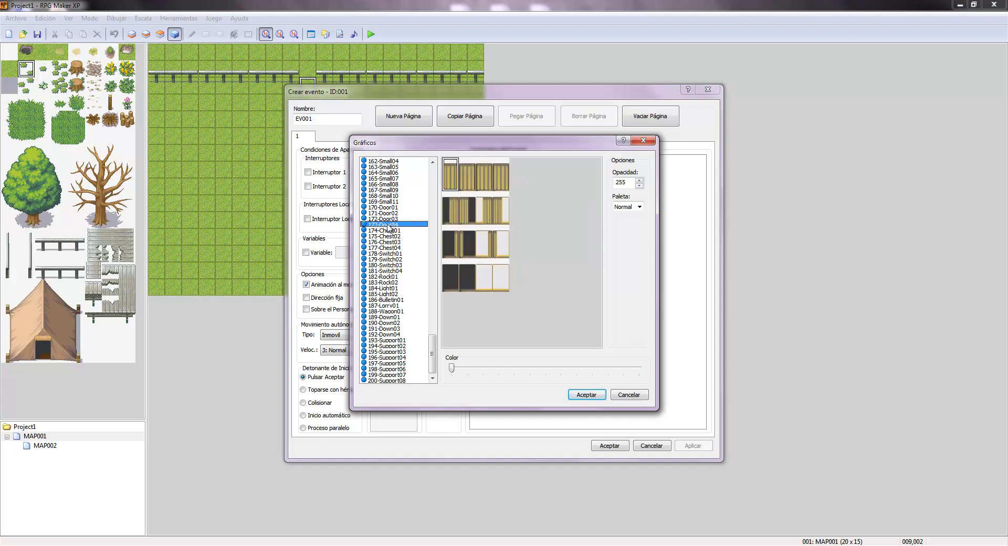
pyautogui.click(389, 219)
pyautogui.click(389, 213)
pyautogui.click(390, 208)
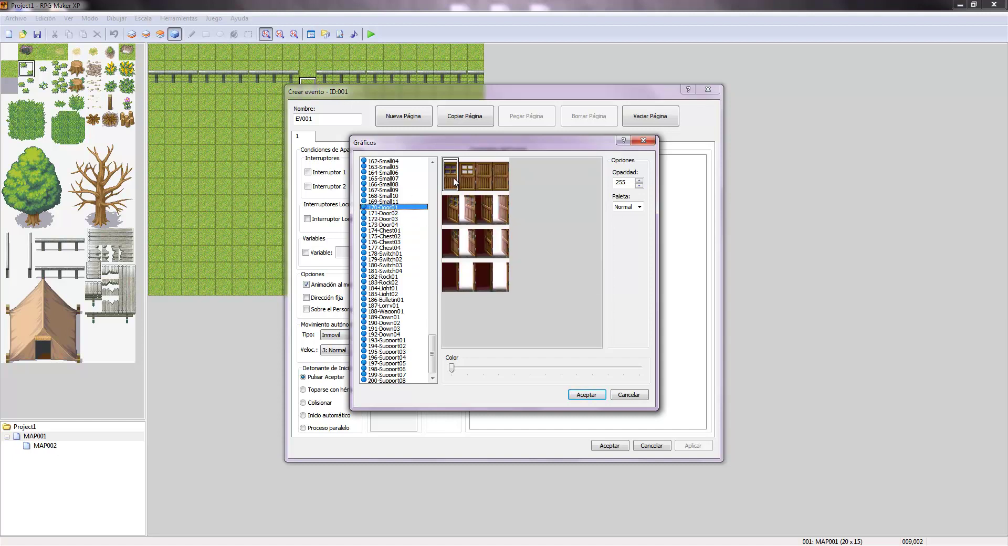
pyautogui.click(587, 396)
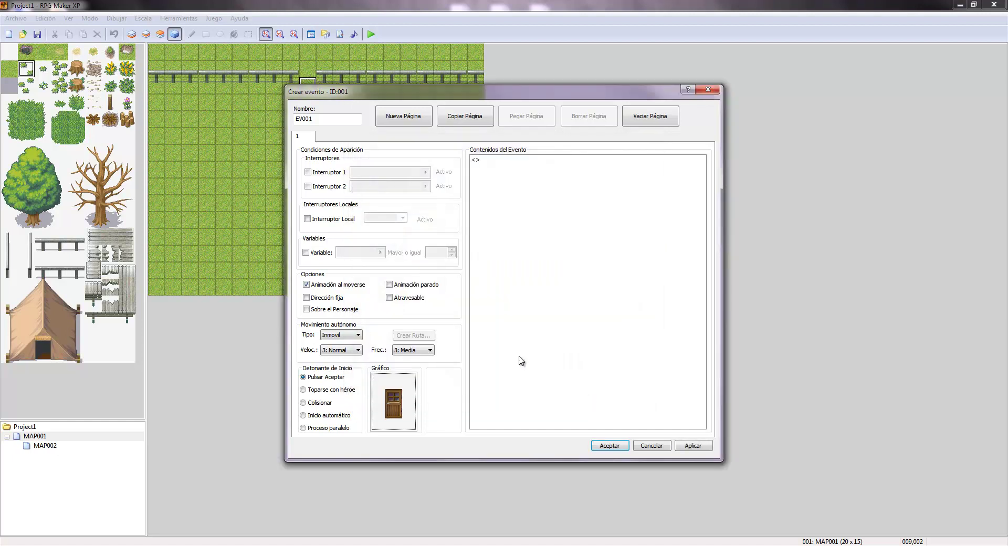
# Step: Begin adding a Conditional Branch from page 1 of the door event's command list
pyautogui.doubleClick(504, 162)
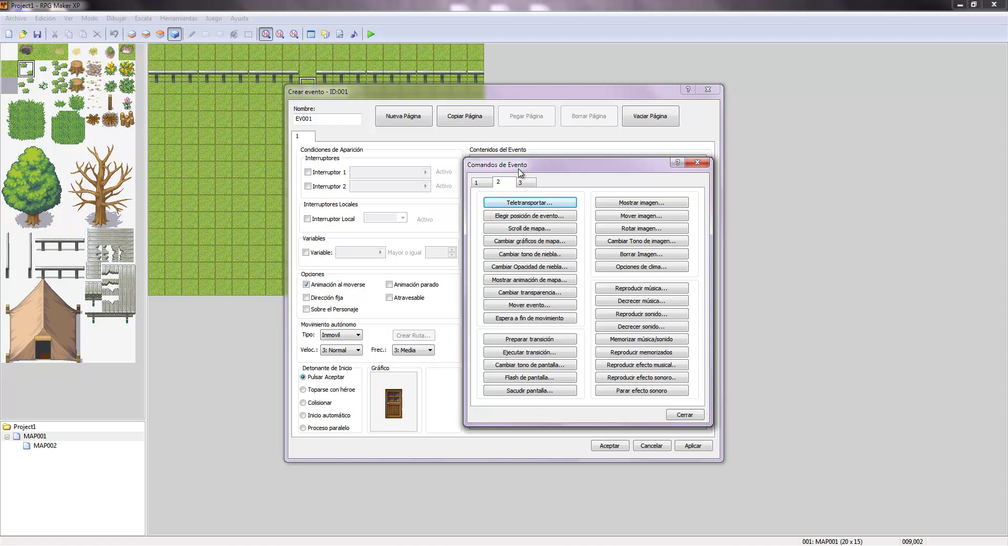
pyautogui.click(480, 184)
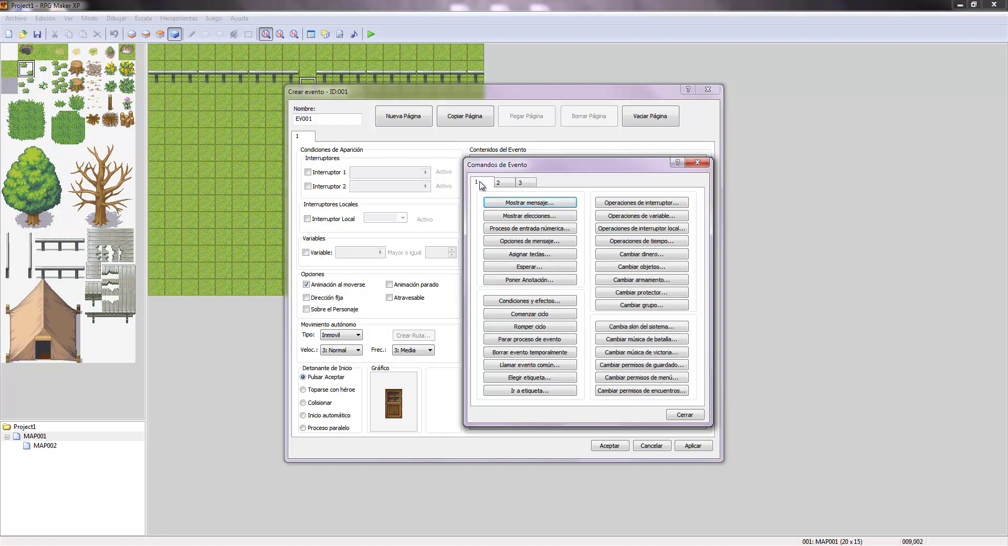
pyautogui.click(559, 302)
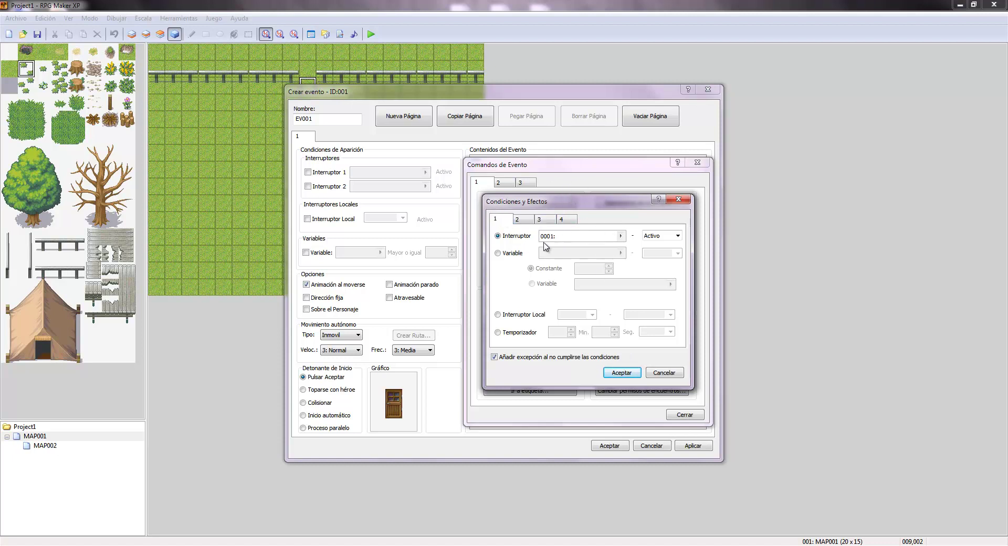
# Step: Insert a conditional branch checking that actor 001 is in the party
pyautogui.click(621, 236)
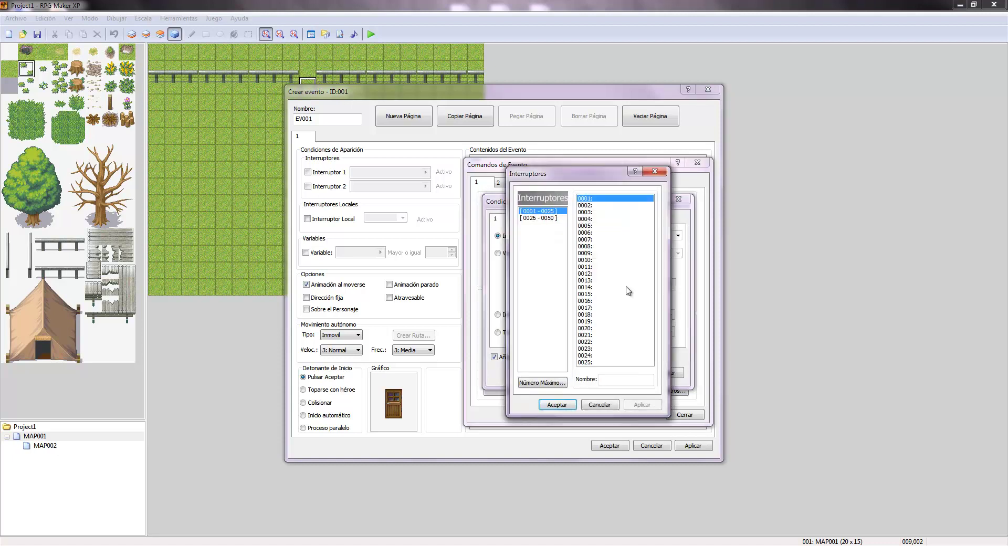
pyautogui.click(605, 404)
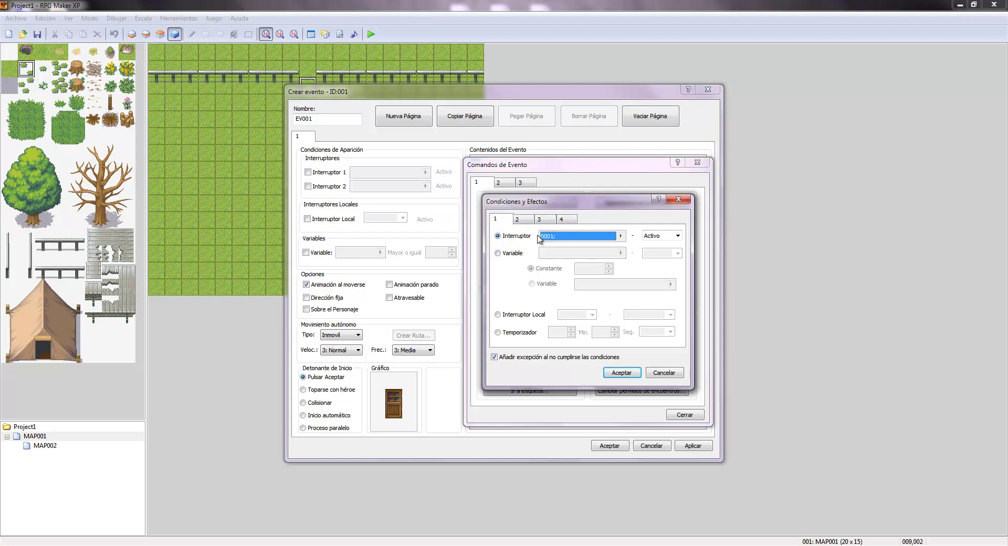
pyautogui.click(526, 219)
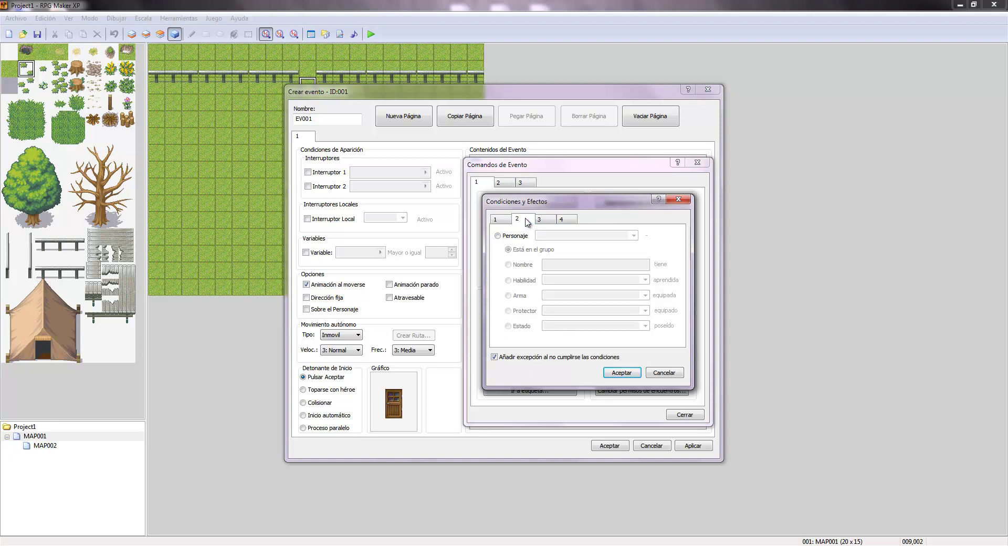
pyautogui.click(497, 235)
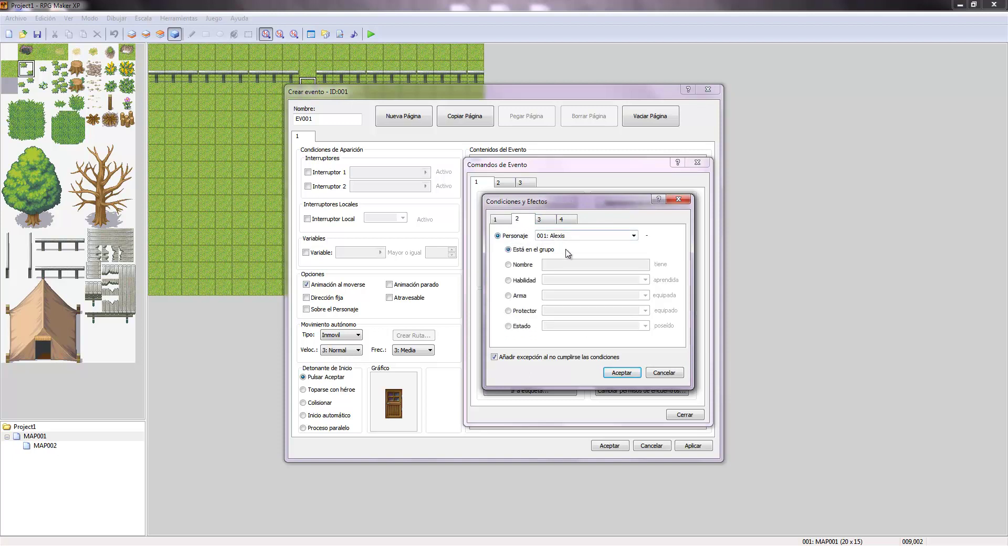
pyautogui.click(633, 235)
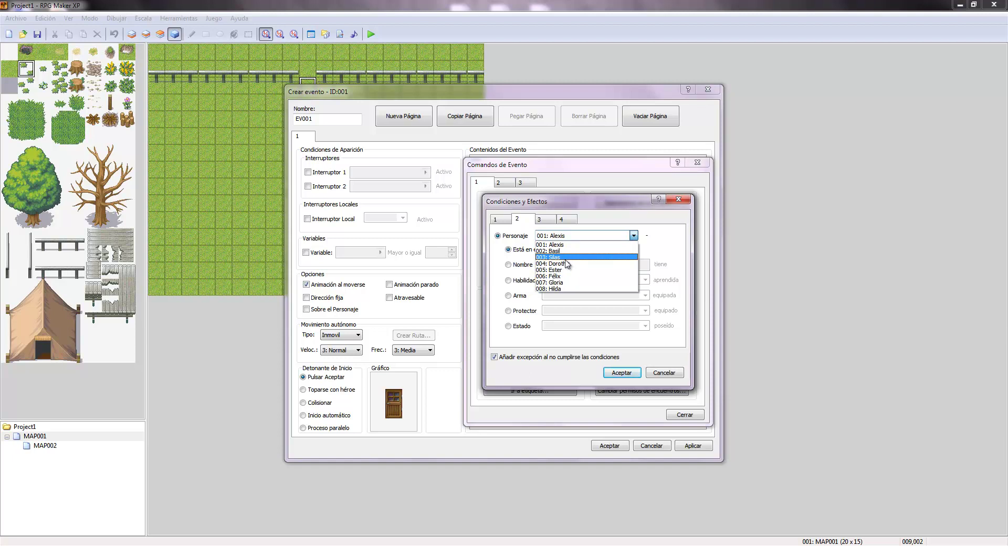
pyautogui.click(619, 245)
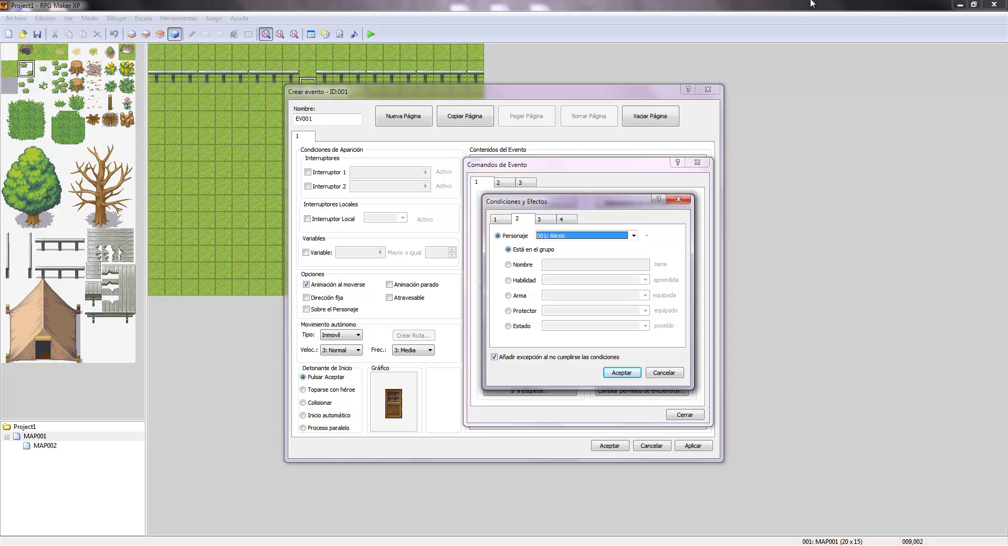
pyautogui.click(606, 374)
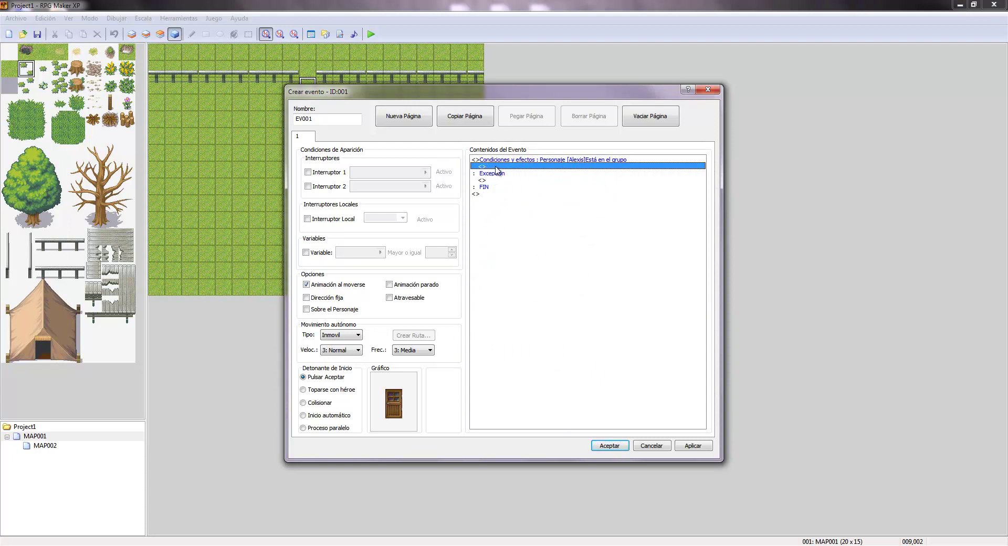
# Step: Reopen the branch block for editing and try a name-based actor condition
pyautogui.click(492, 181)
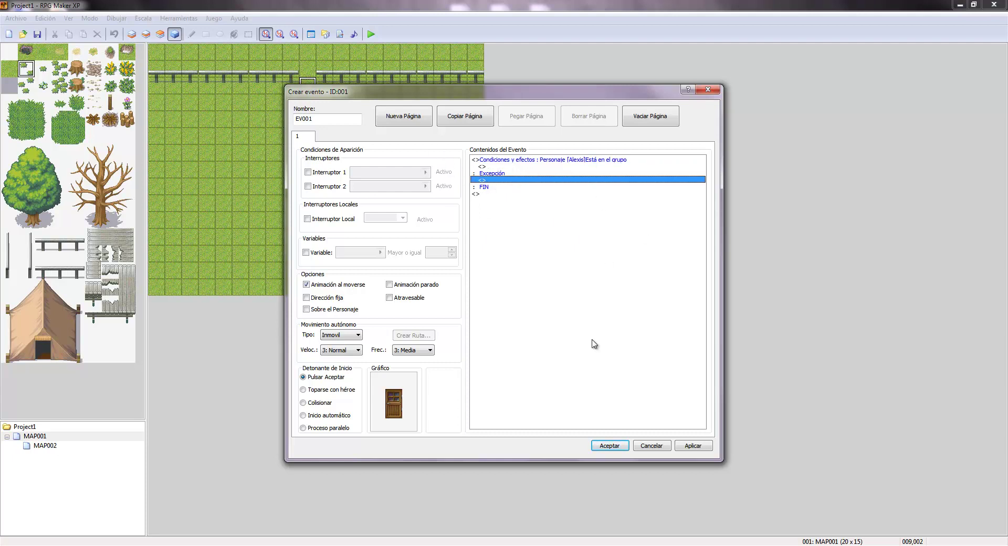
pyautogui.click(580, 160)
pyautogui.rightClick(580, 159)
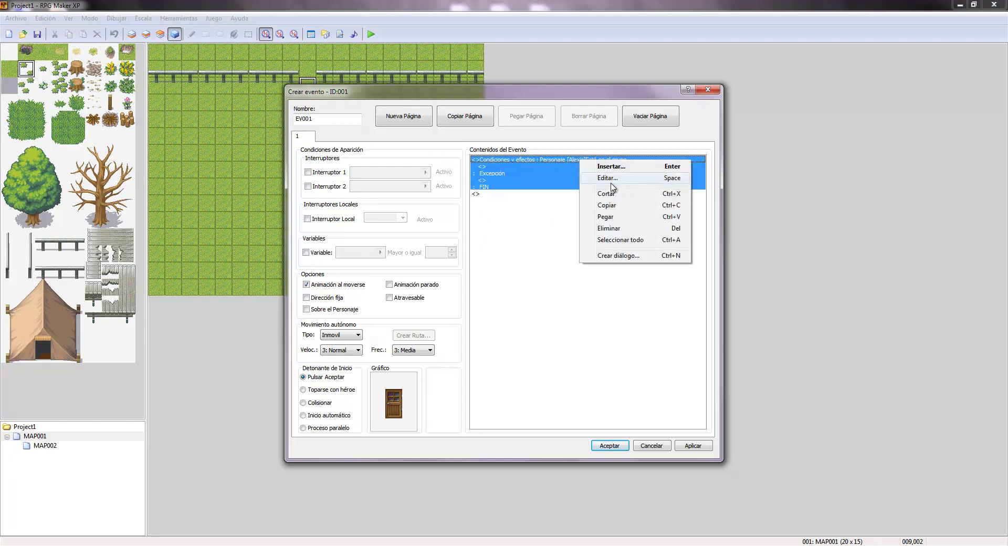
pyautogui.click(610, 182)
pyautogui.click(514, 266)
# Step: Try skill, weapon, armour and state conditions for the actor, leaving state at 001: Muerte
pyautogui.click(525, 280)
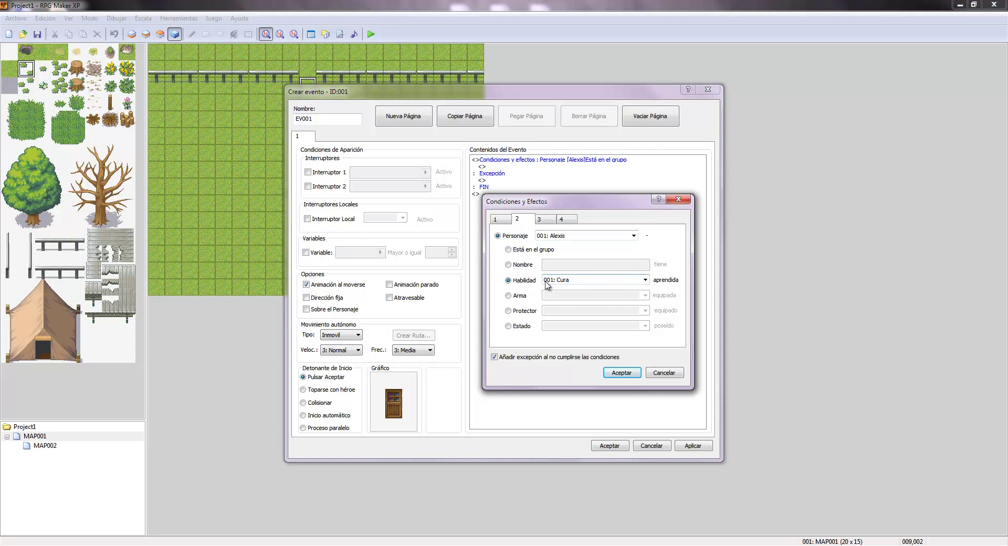
pyautogui.click(645, 280)
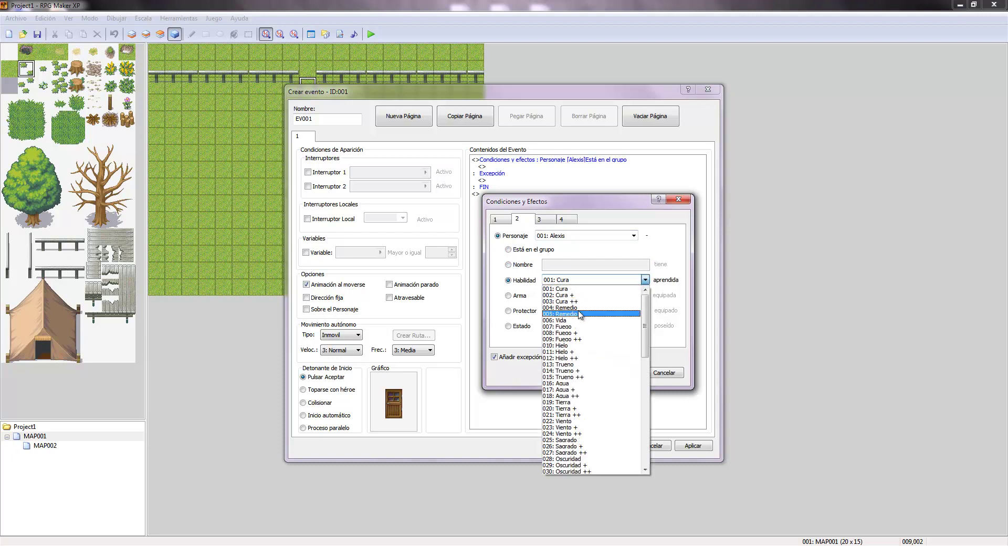
pyautogui.click(514, 295)
pyautogui.click(516, 314)
pyautogui.click(520, 328)
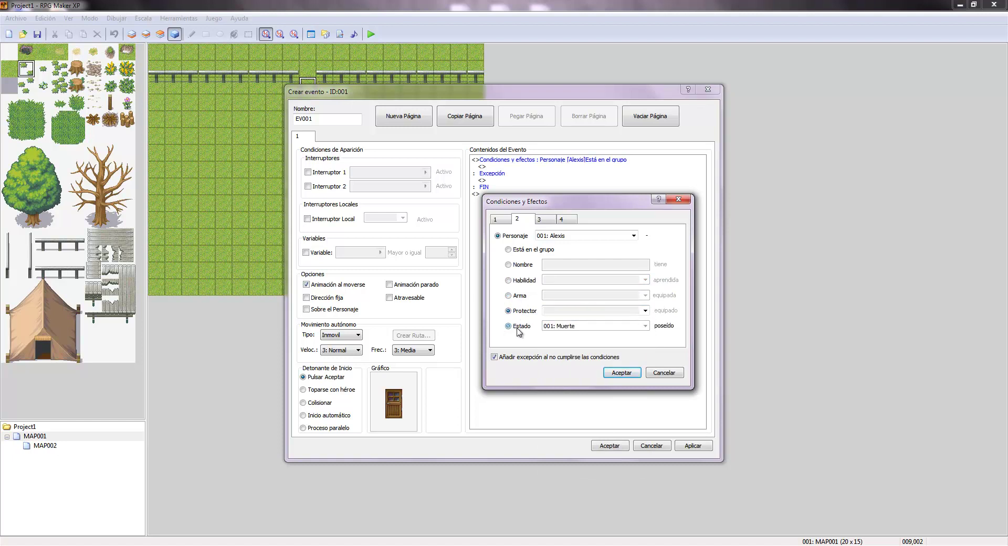
pyautogui.click(644, 326)
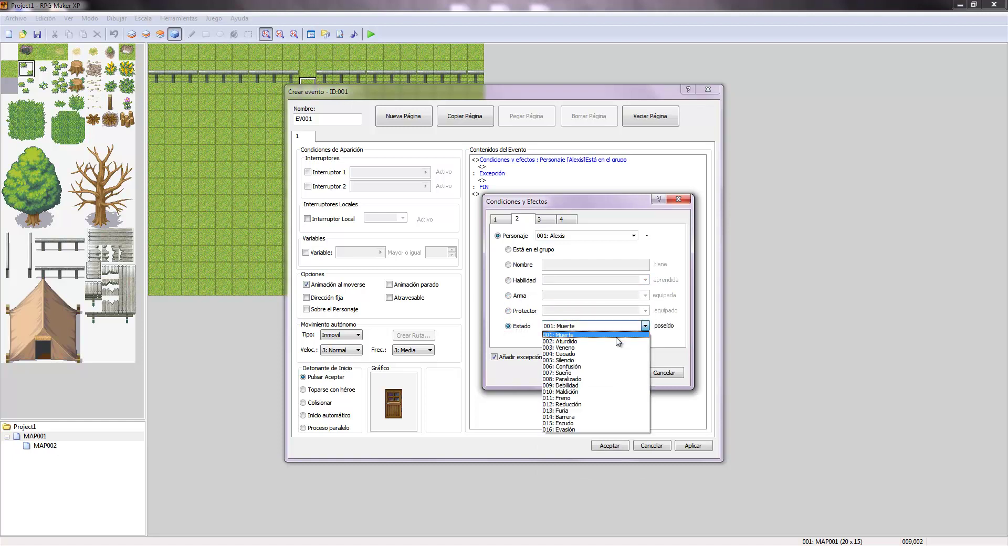
pyautogui.click(495, 336)
# Step: Switch the branch to a money condition of more than 100 and confirm it
pyautogui.click(550, 219)
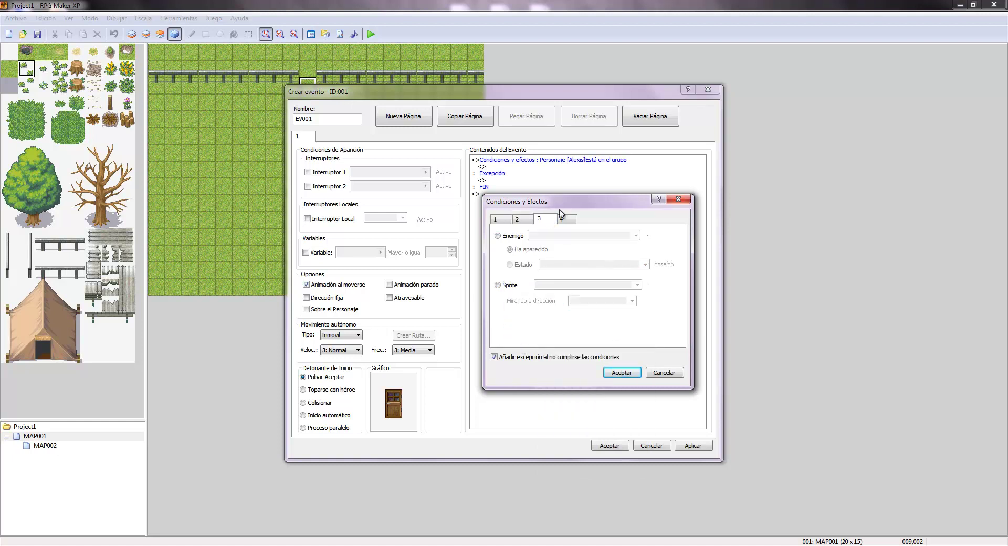
pyautogui.click(497, 236)
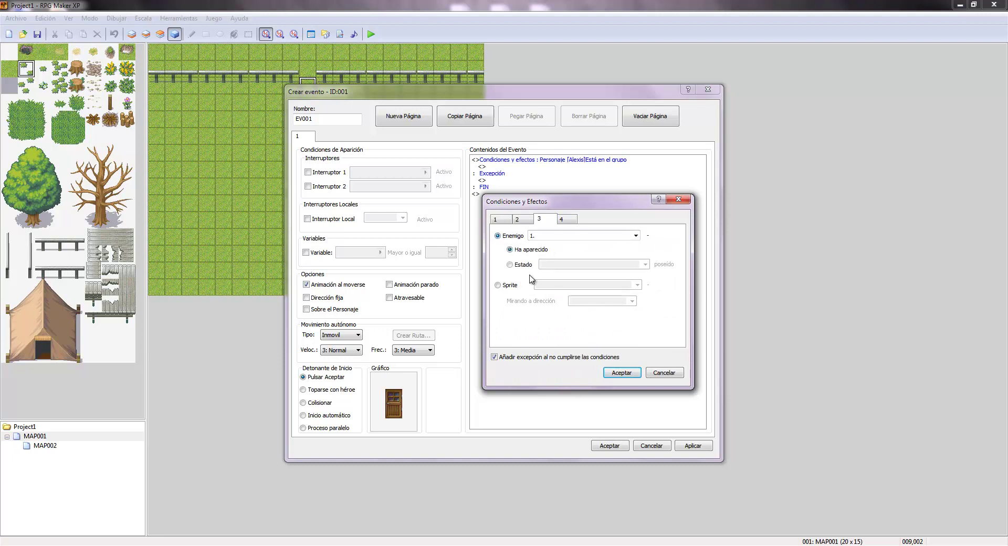
pyautogui.click(567, 220)
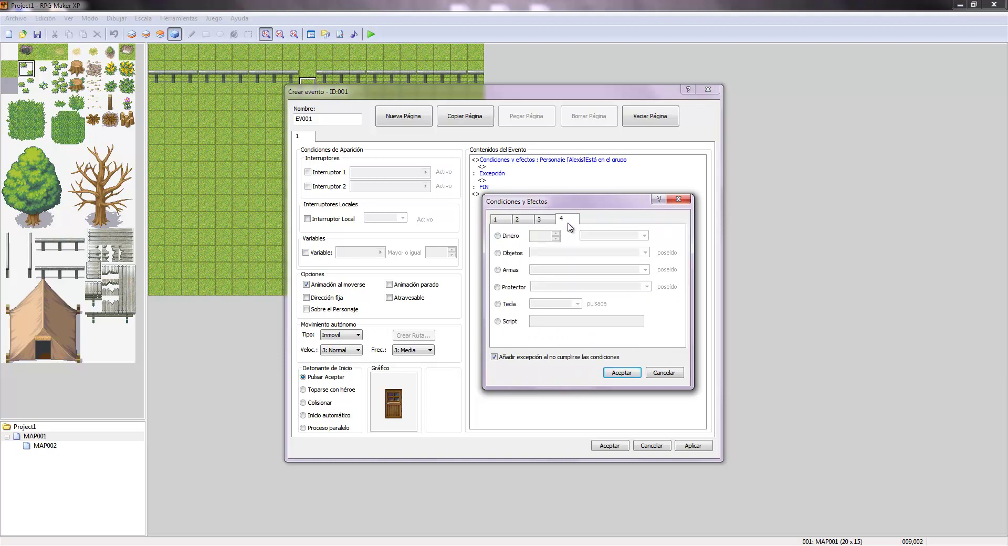
pyautogui.click(497, 237)
pyautogui.write('100')
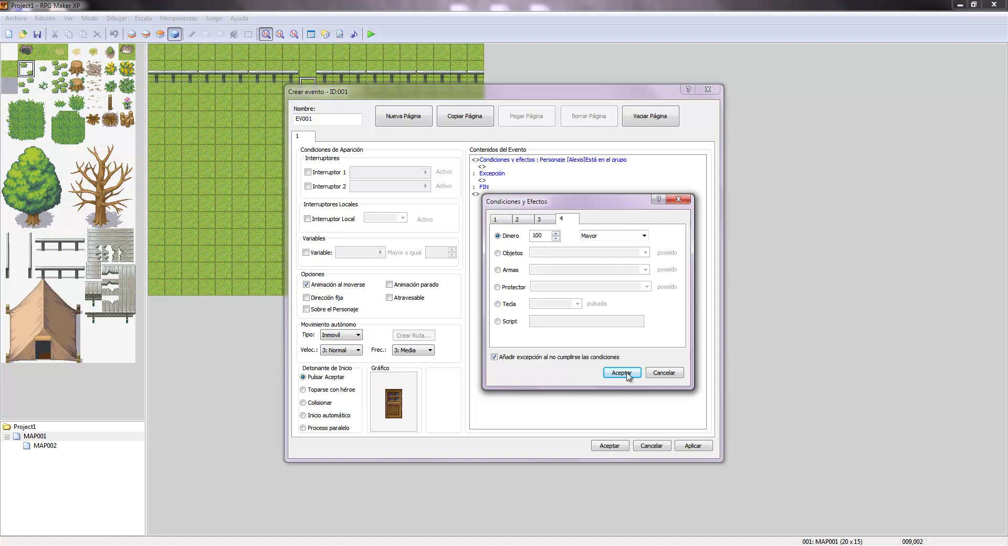
pyautogui.click(627, 373)
pyautogui.click(566, 226)
pyautogui.click(542, 161)
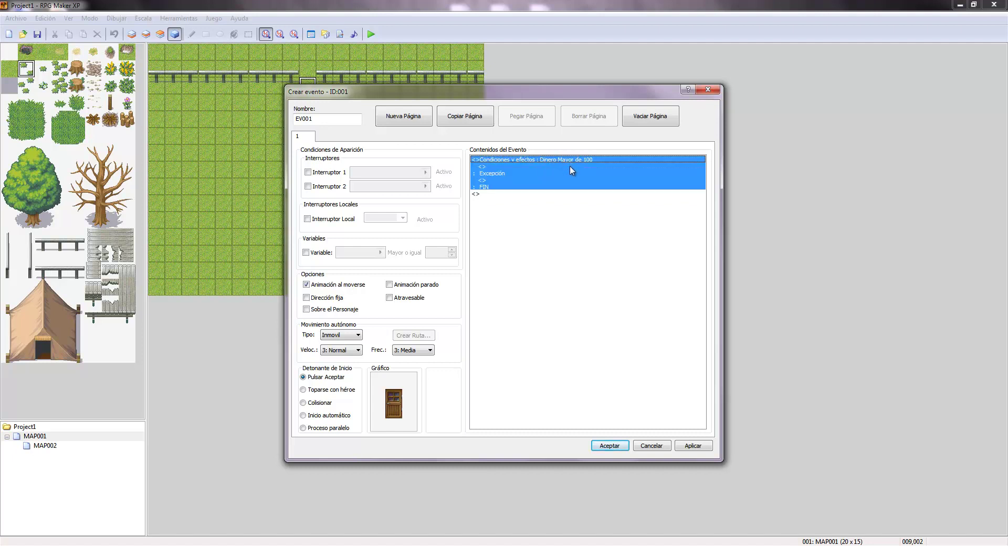
# Step: Start a move route inside the branch with two move-down and two move-right steps
pyautogui.click(570, 167)
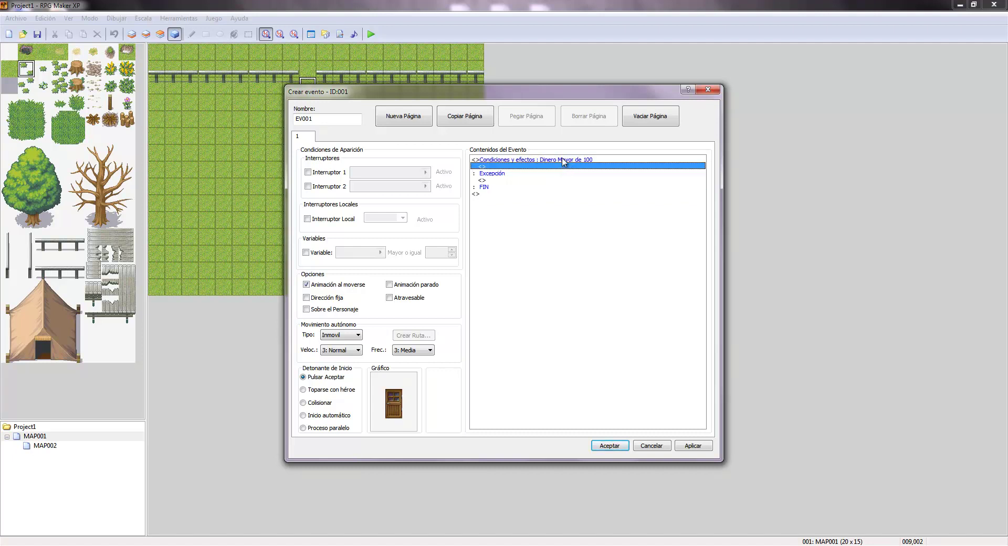
pyautogui.doubleClick(533, 167)
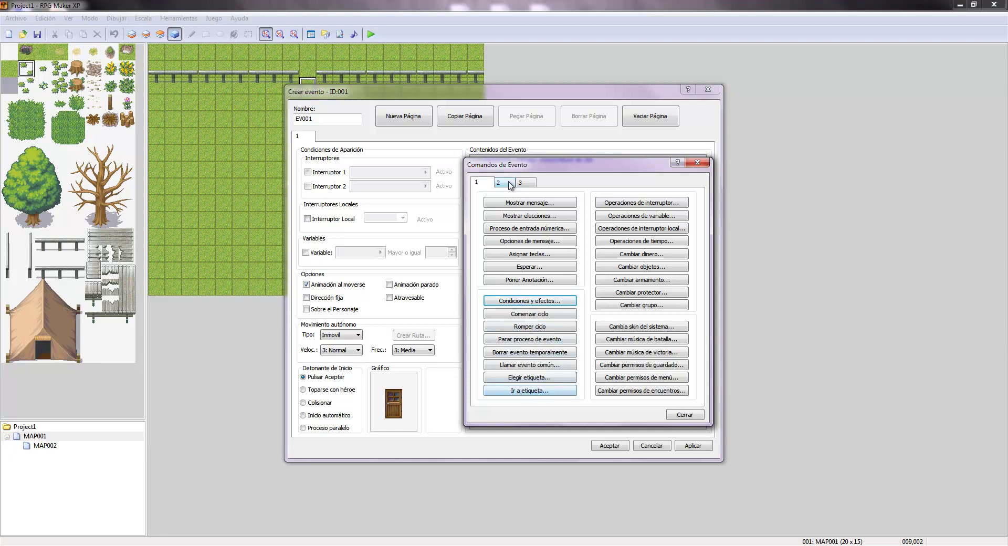
pyautogui.click(509, 183)
pyautogui.click(534, 306)
pyautogui.click(563, 210)
pyautogui.click(564, 210)
pyautogui.click(563, 210)
pyautogui.click(566, 234)
pyautogui.click(567, 235)
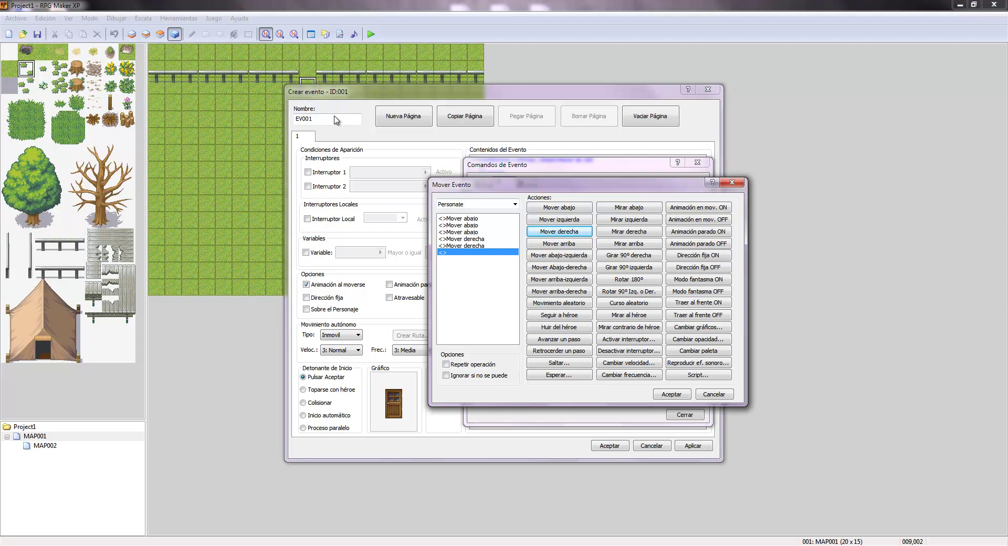
# Step: Discard the move route and reopen the money condition branch for editing
pyautogui.click(717, 396)
pyautogui.click(686, 414)
pyautogui.rightClick(546, 161)
pyautogui.click(567, 180)
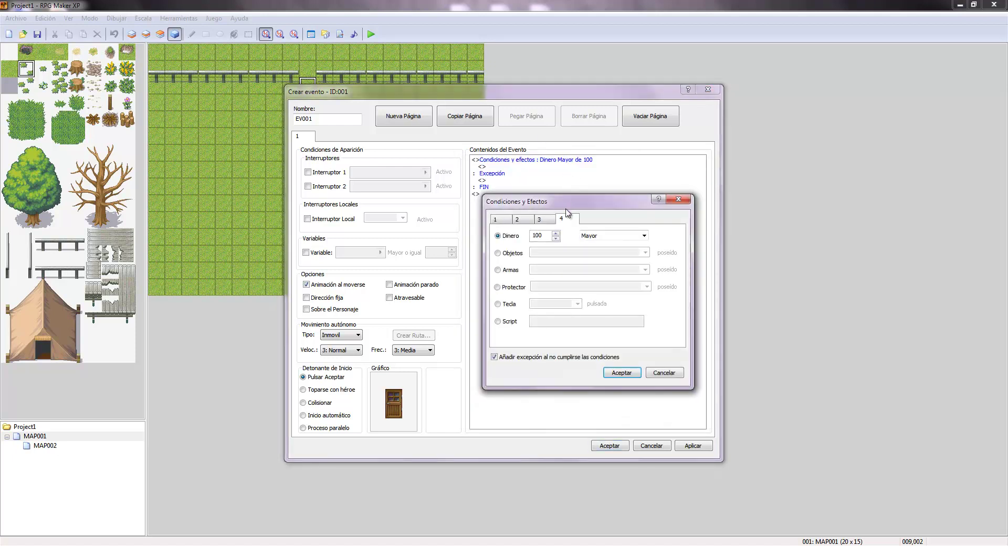
# Step: Try the money, item, weapon and button condition types, ending on the Z button
pyautogui.click(626, 239)
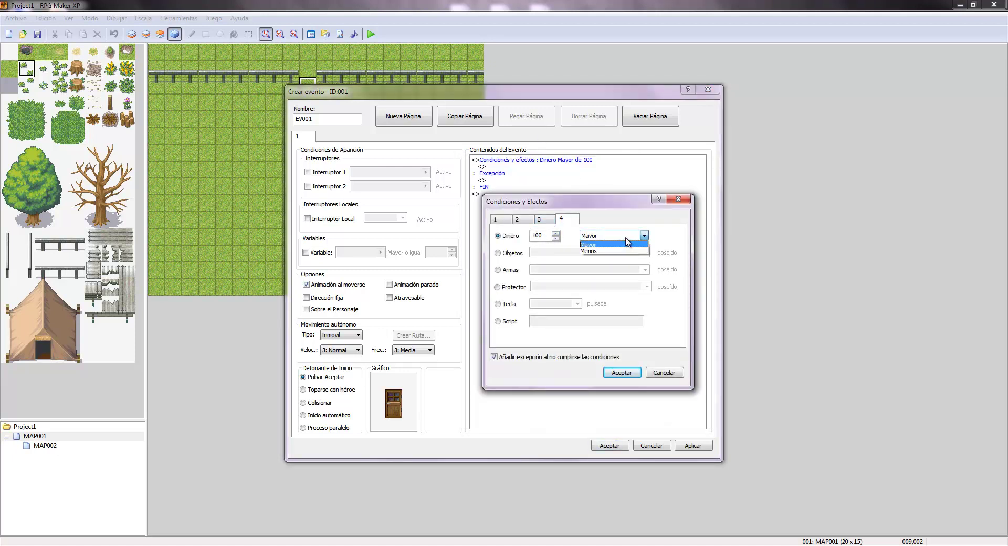
pyautogui.click(614, 251)
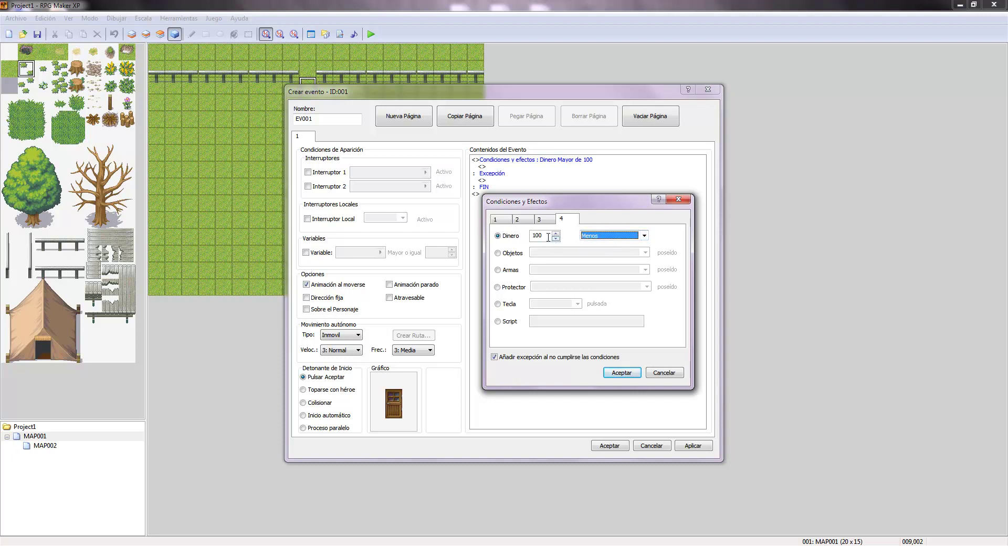
pyautogui.doubleClick(548, 237)
pyautogui.click(504, 255)
pyautogui.click(508, 237)
pyautogui.click(507, 255)
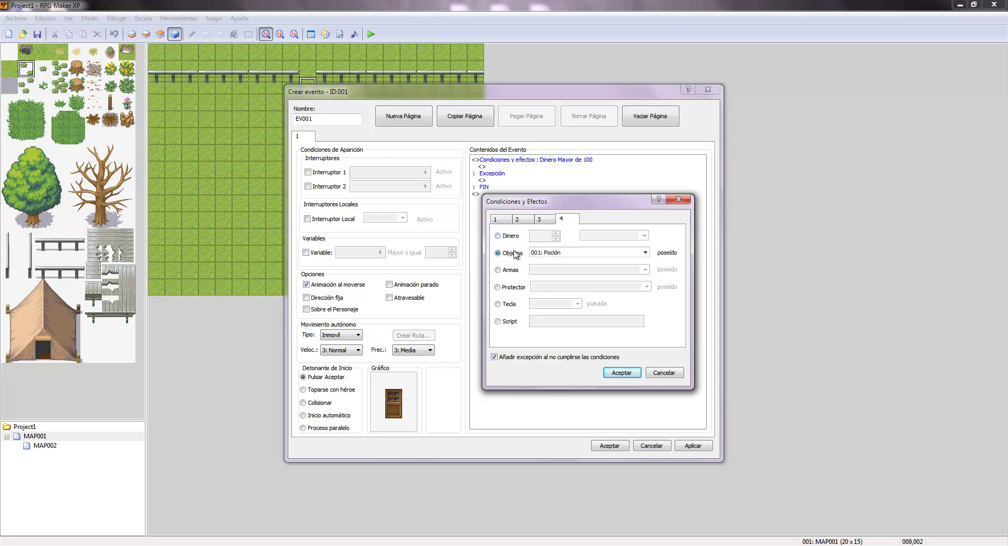
pyautogui.click(508, 270)
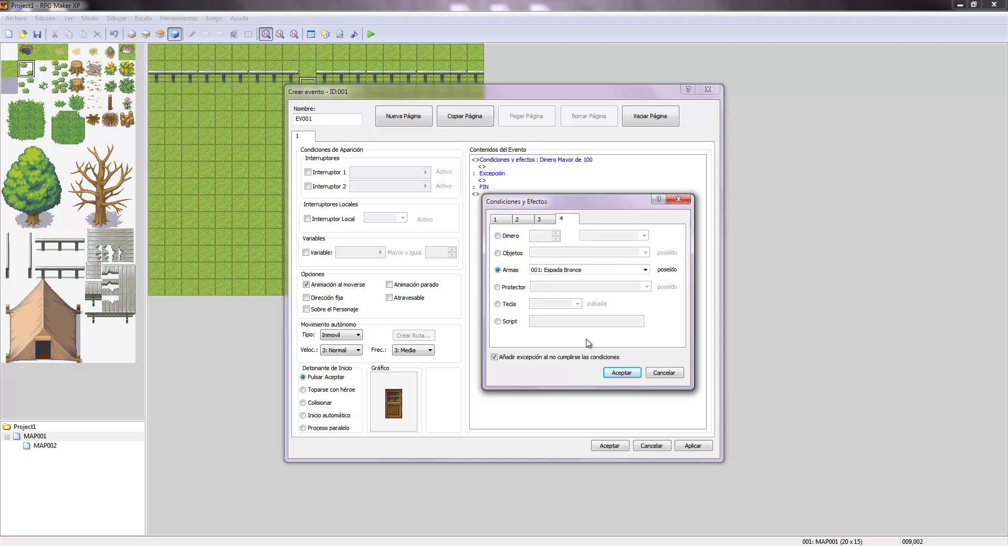
pyautogui.click(507, 305)
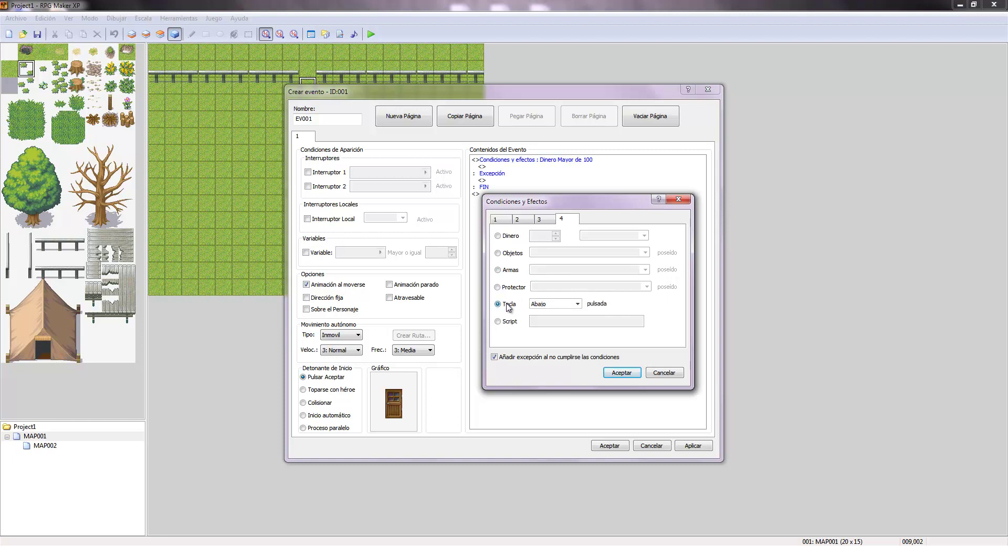
pyautogui.click(577, 305)
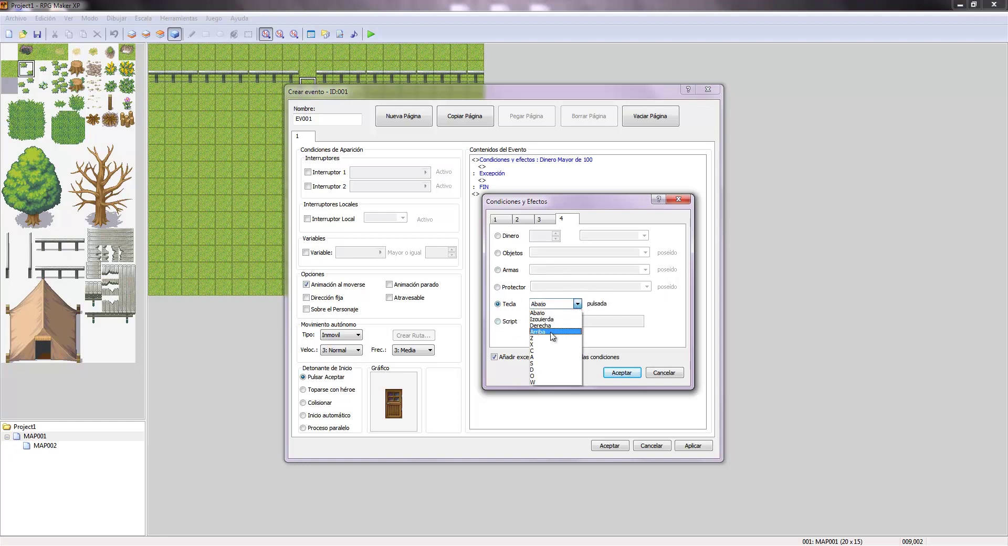
pyautogui.click(554, 338)
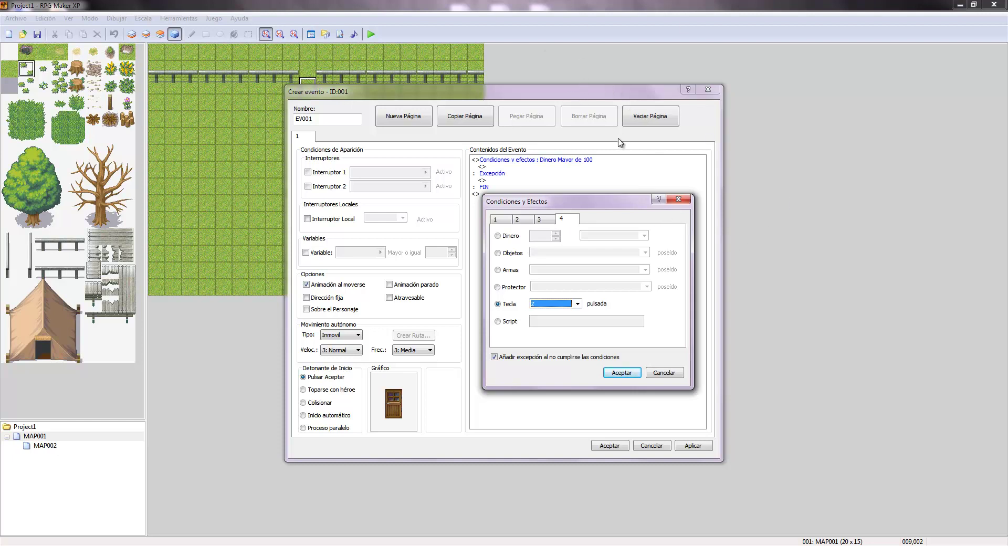
# Step: Set the condition to possessing item 023: LLave de una puerta and confirm it
pyautogui.click(512, 254)
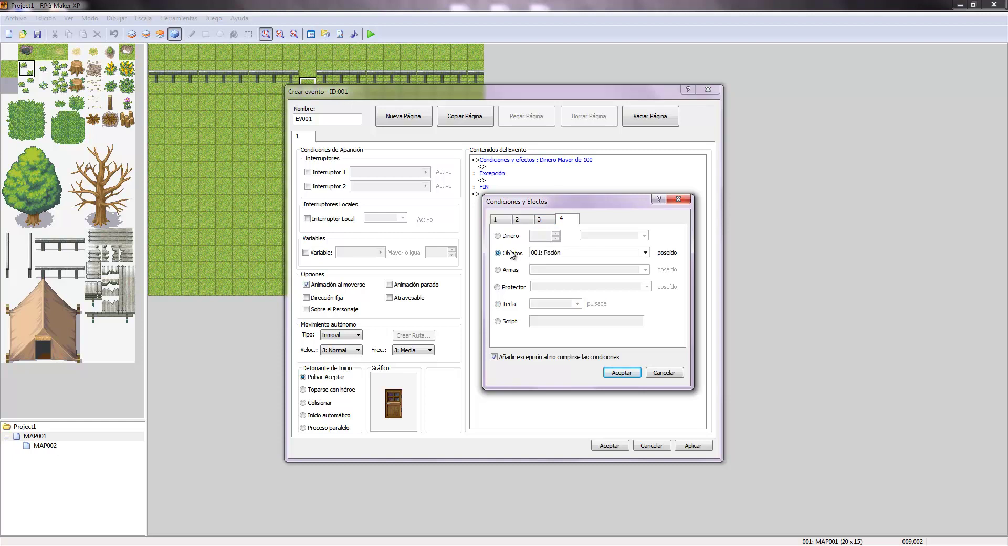
pyautogui.click(644, 252)
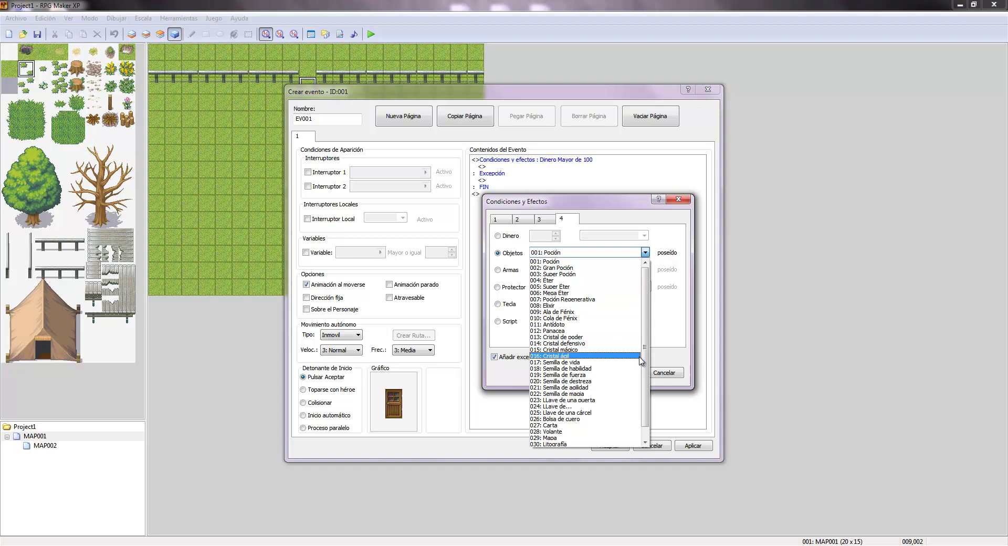
pyautogui.scroll(-1, 625, 362)
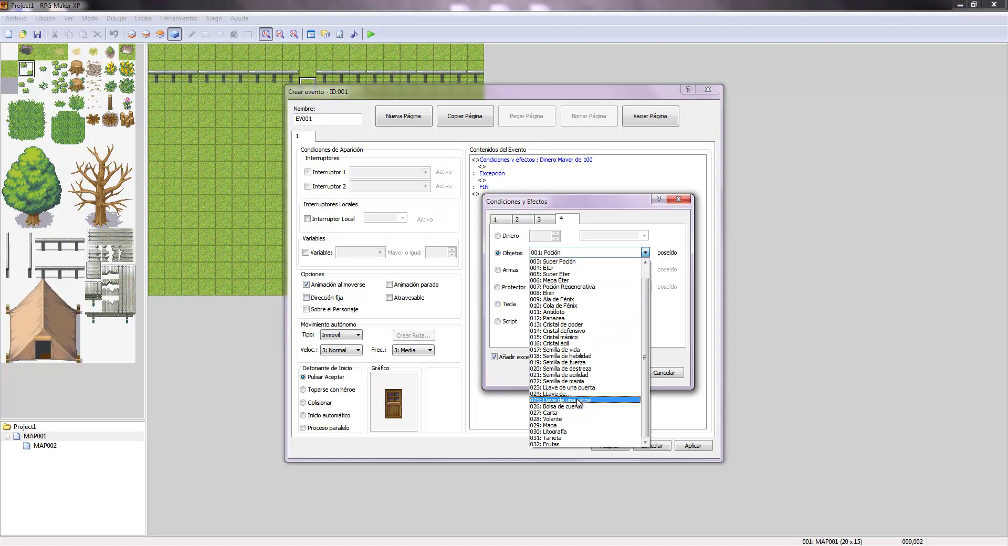
pyautogui.click(593, 389)
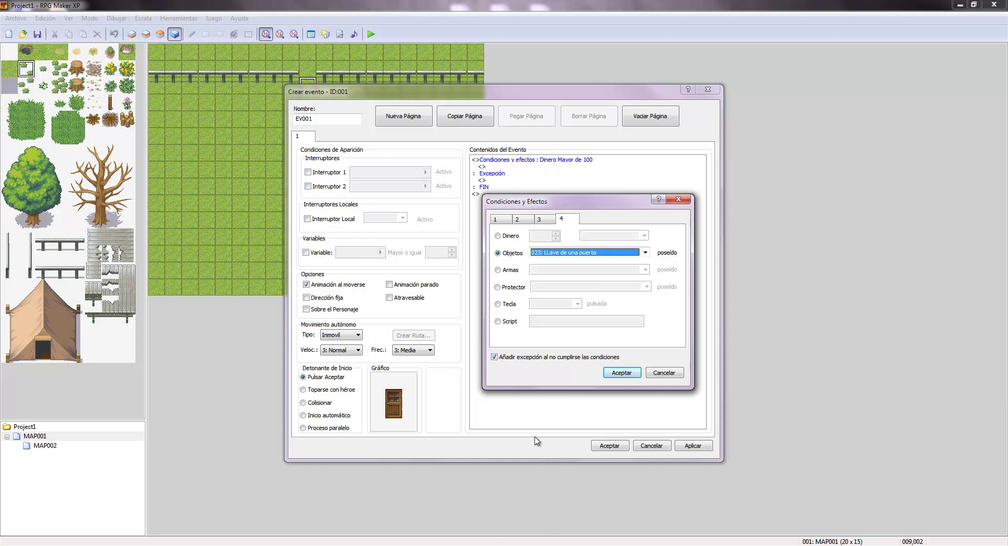
pyautogui.click(613, 373)
pyautogui.click(493, 180)
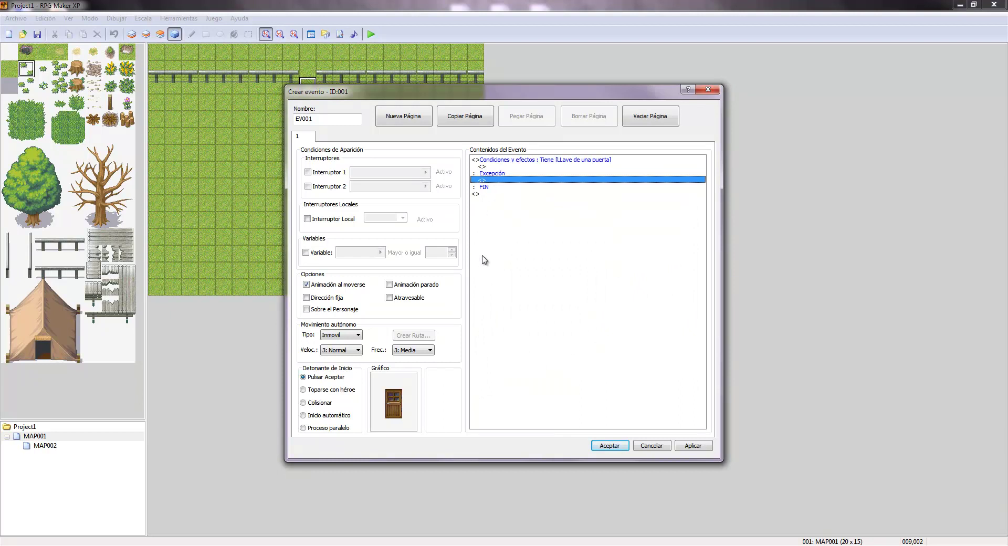
# Step: On the empty line inside the key branch, choose Set Event Location from command page 2
pyautogui.click(491, 167)
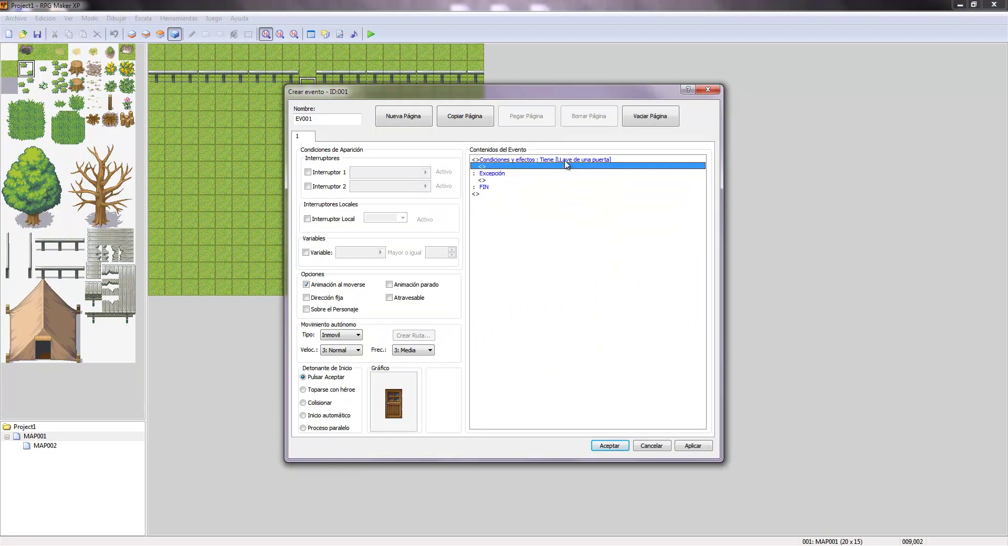
pyautogui.doubleClick(520, 167)
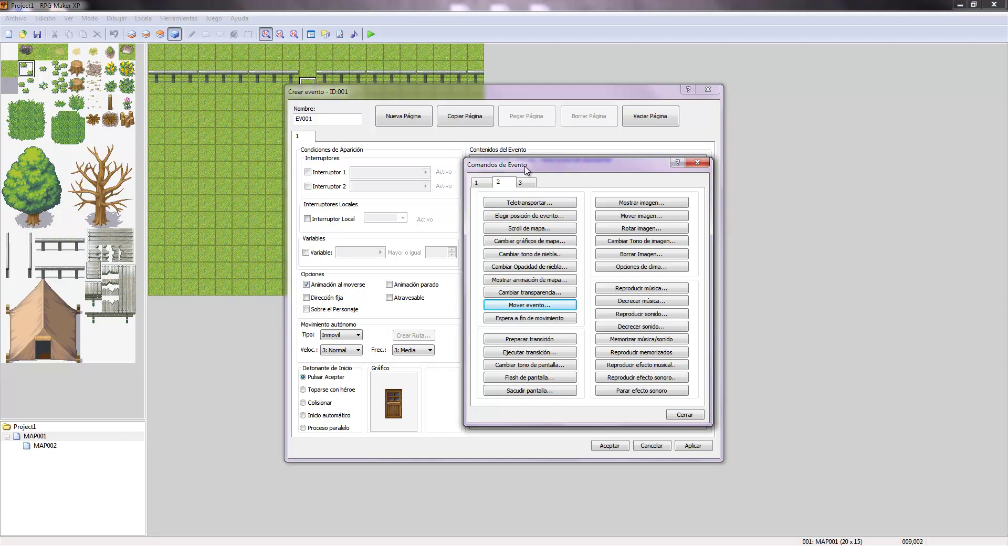
pyautogui.moveTo(525, 168); pyautogui.dragTo(581, 168)
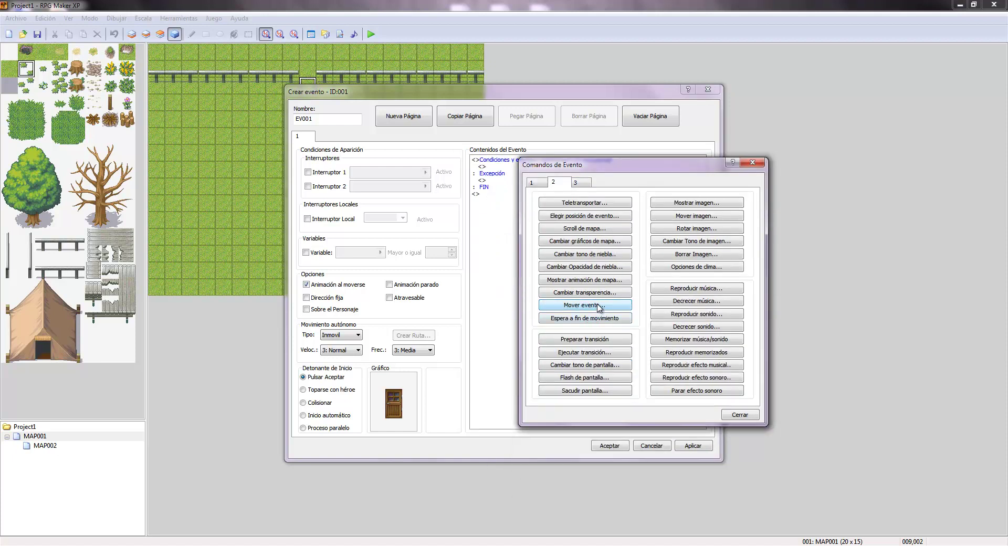
pyautogui.click(536, 183)
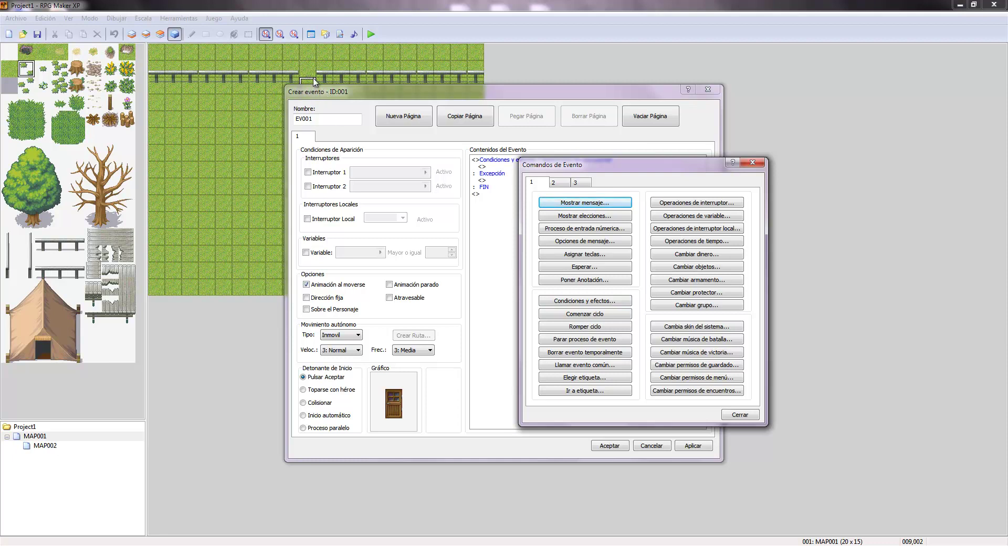
pyautogui.click(566, 184)
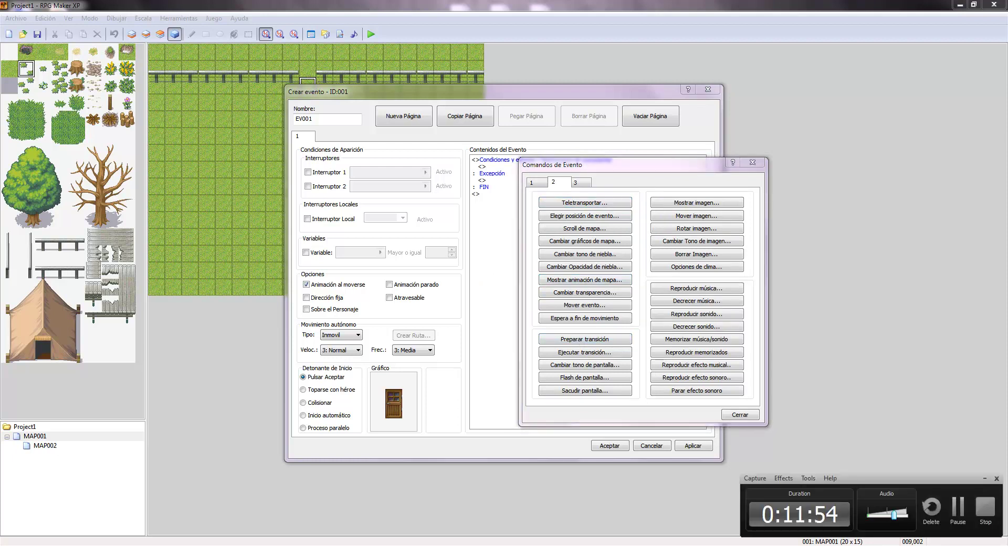
pyautogui.click(583, 216)
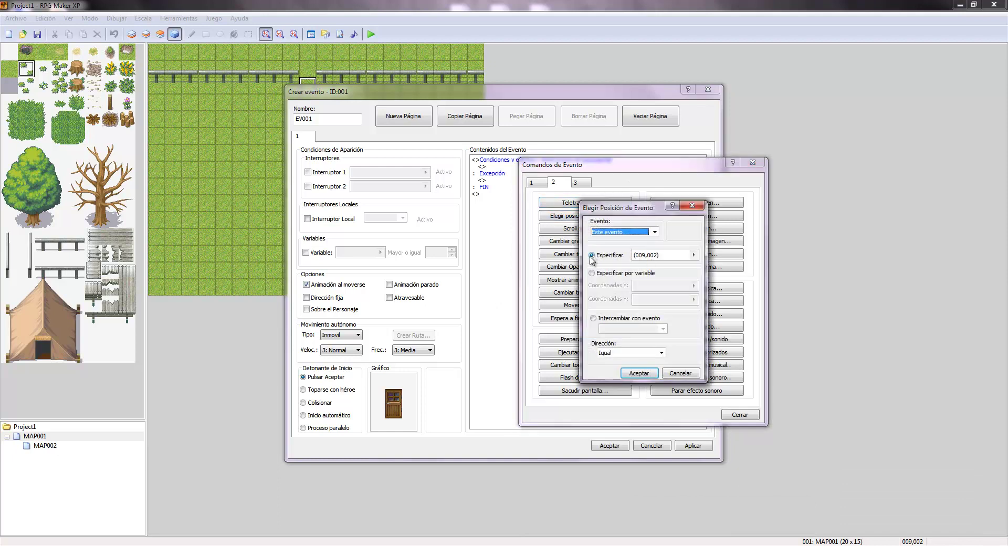
# Step: Set this event's location to the fence-gap tile 009,002, facing Derecha
pyautogui.click(688, 255)
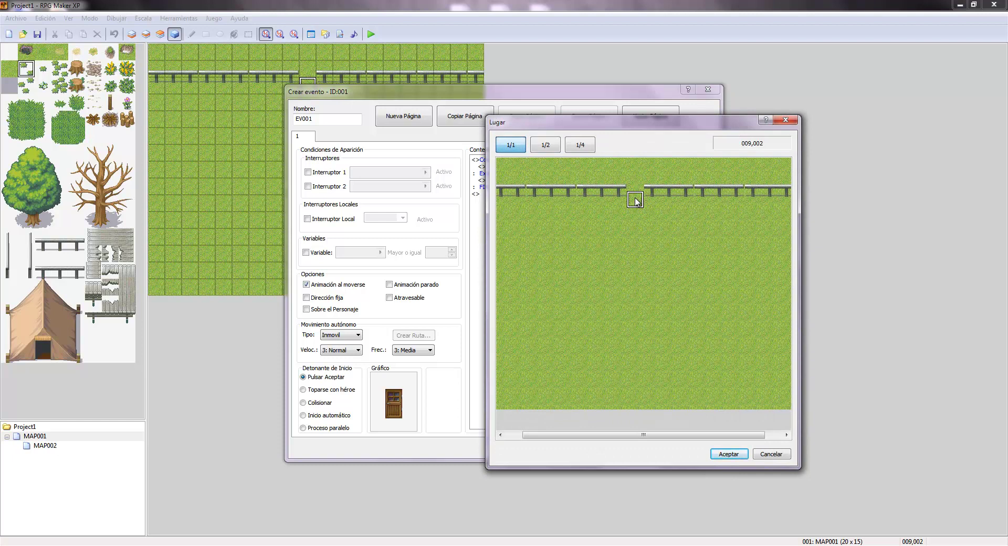
pyautogui.click(533, 318)
pyautogui.click(635, 200)
pyautogui.click(727, 453)
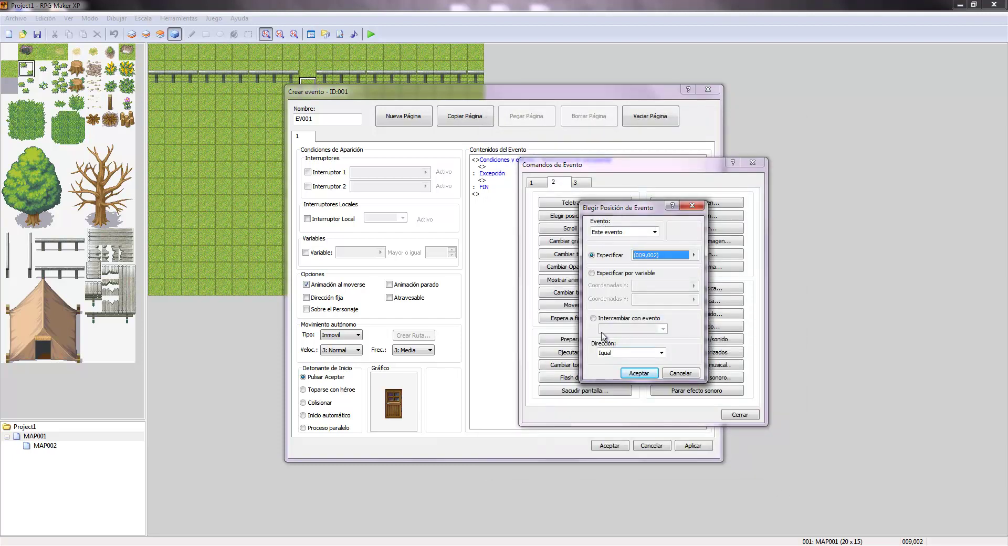
pyautogui.click(661, 353)
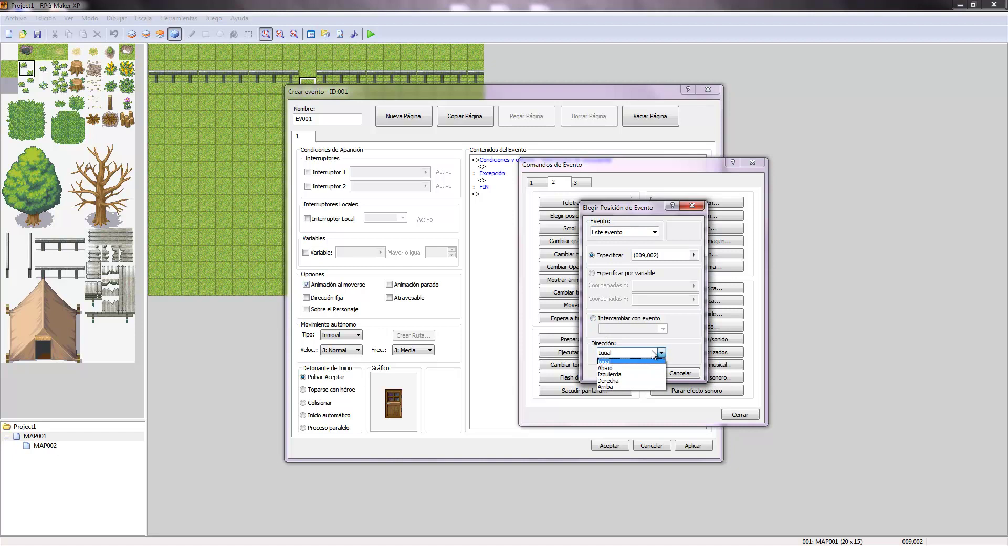
pyautogui.click(625, 381)
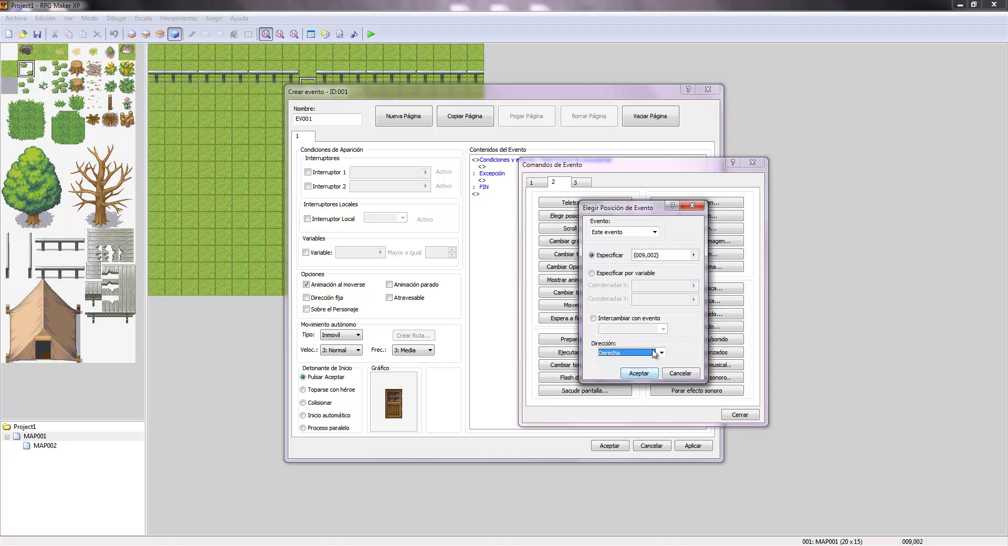
pyautogui.click(652, 373)
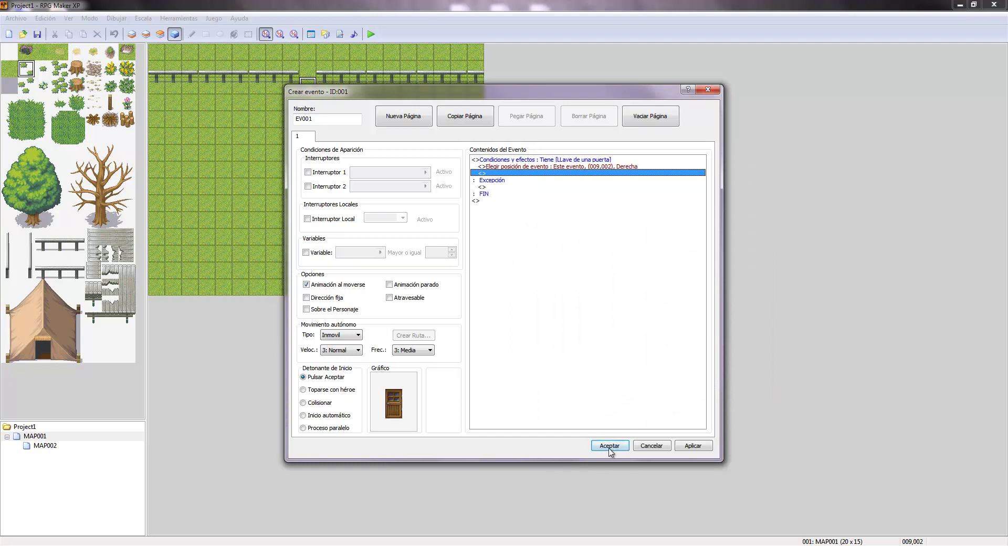
# Step: Add a Teletransporte to MAP002 at tile 009,007 with direction left as Igual
pyautogui.doubleClick(563, 177)
pyautogui.click(541, 203)
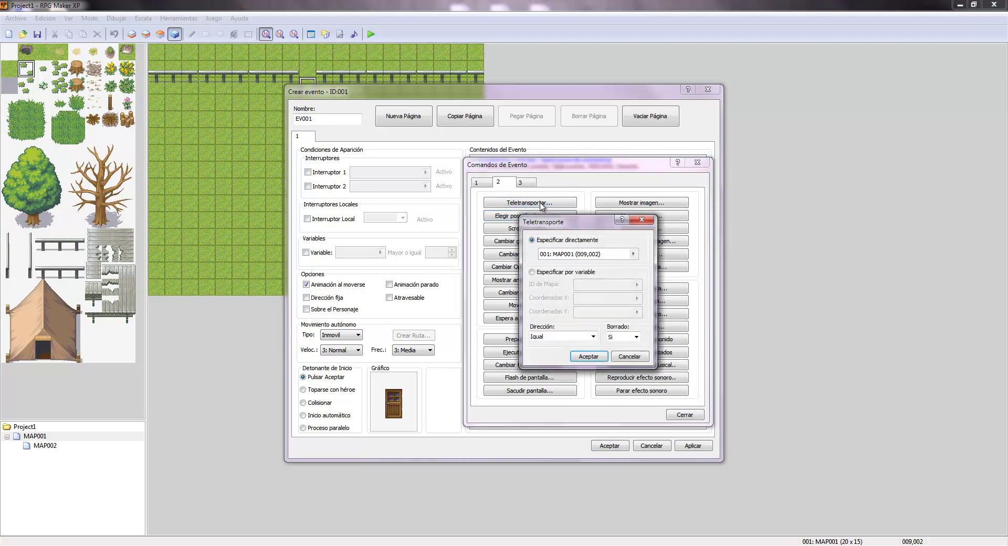
pyautogui.click(634, 253)
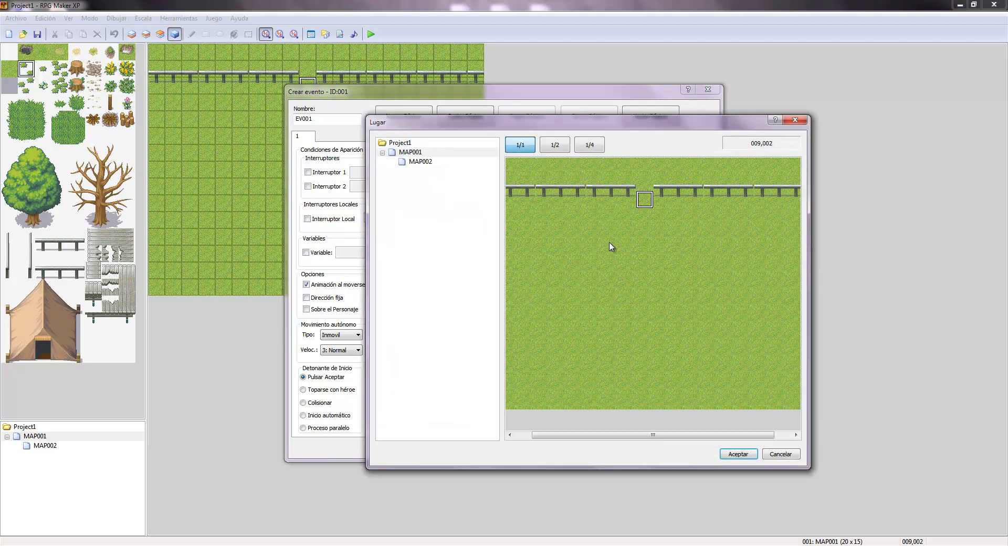
pyautogui.click(433, 163)
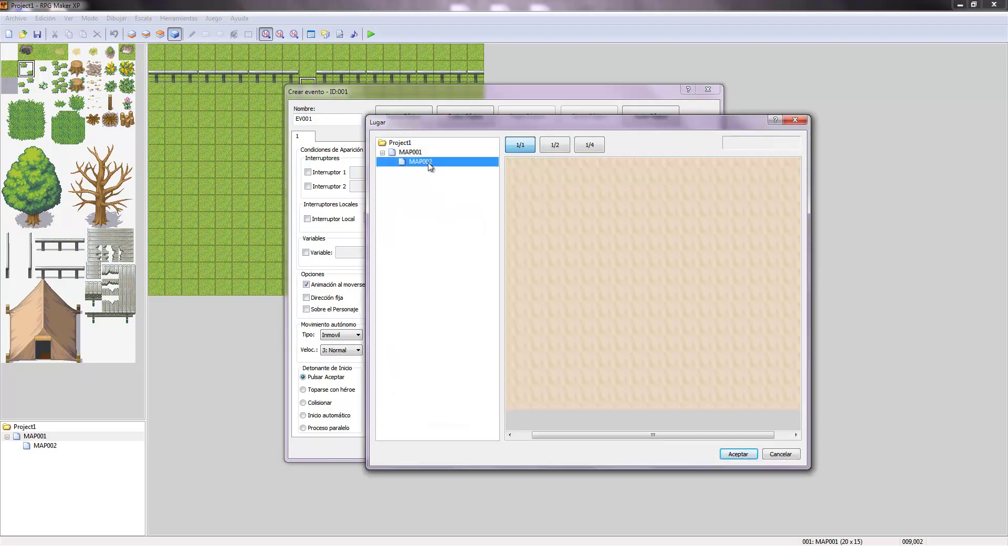
pyautogui.click(644, 283)
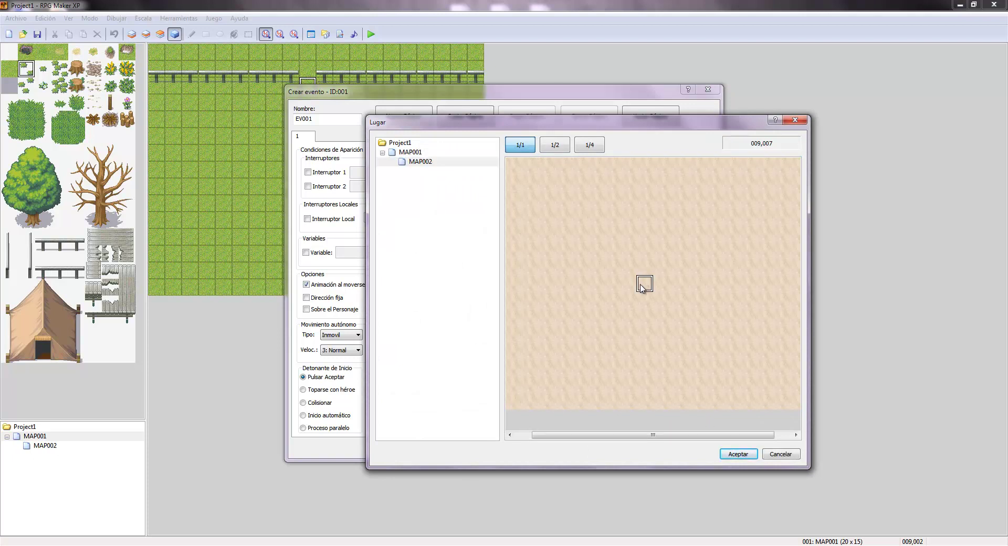
pyautogui.doubleClick(642, 287)
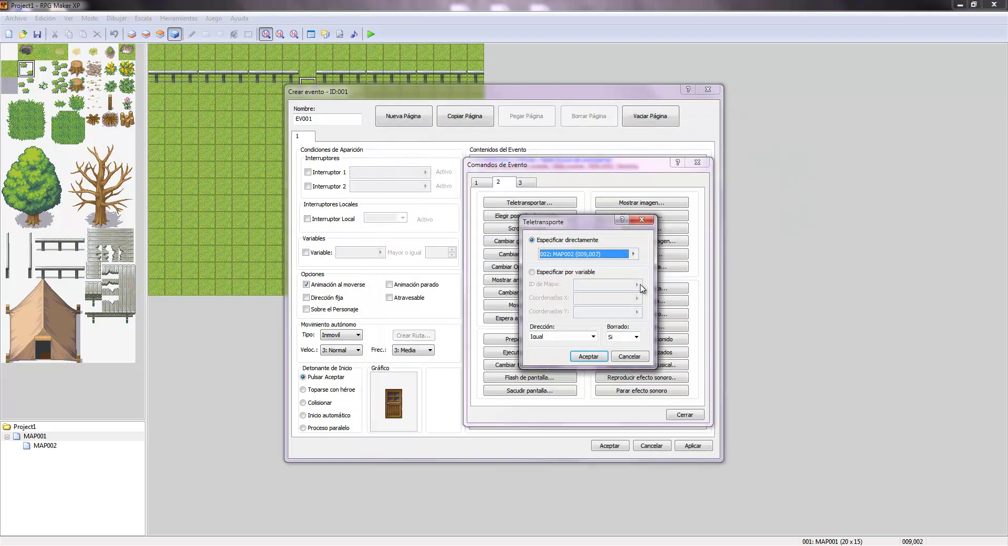
pyautogui.click(592, 337)
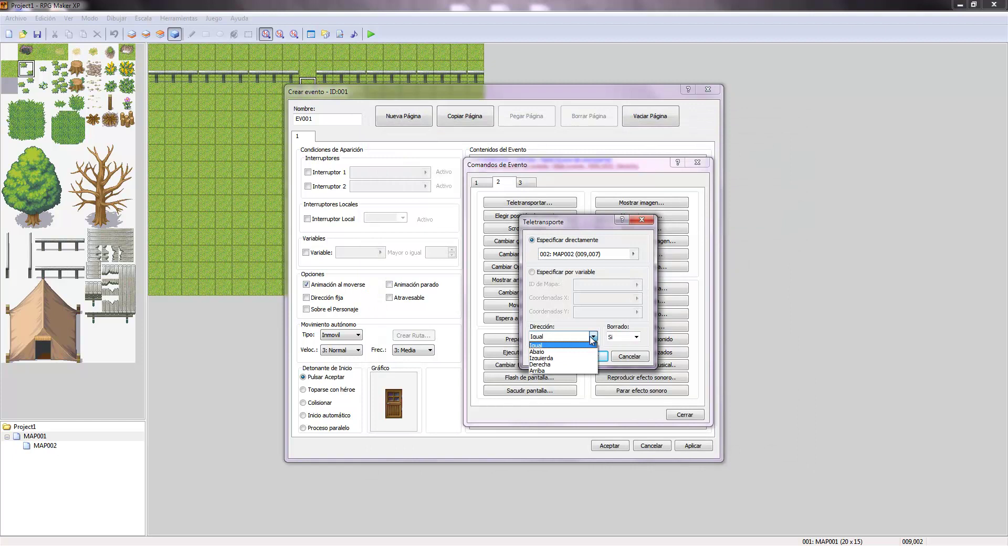
pyautogui.click(561, 345)
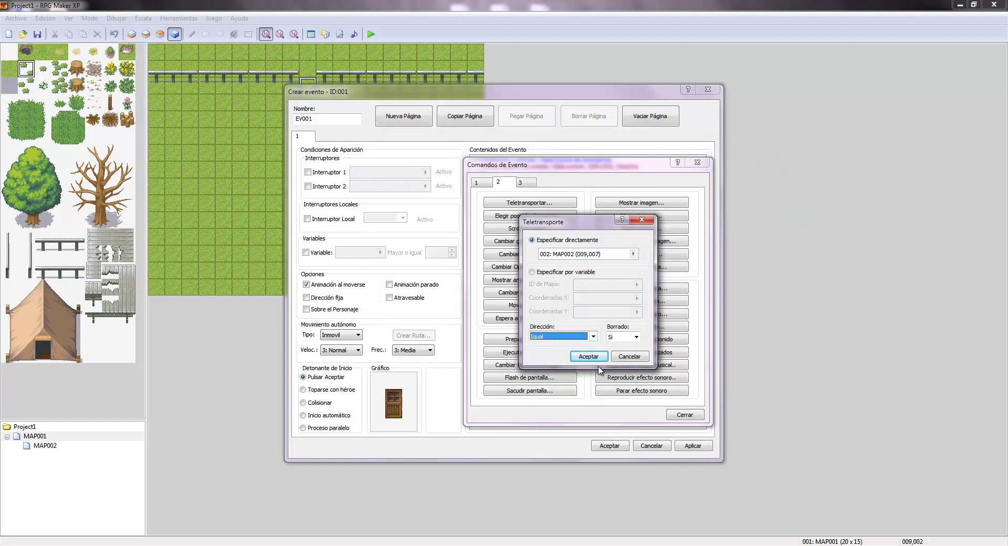
pyautogui.click(588, 356)
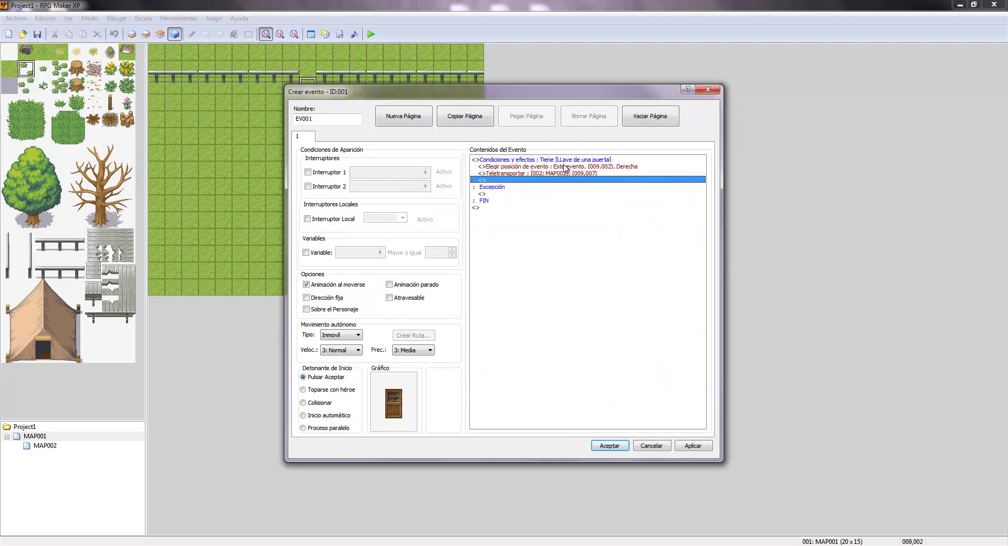
# Step: Add the message 'tu no tienes llave' under Excepción, then save door event EV001
pyautogui.click(555, 168)
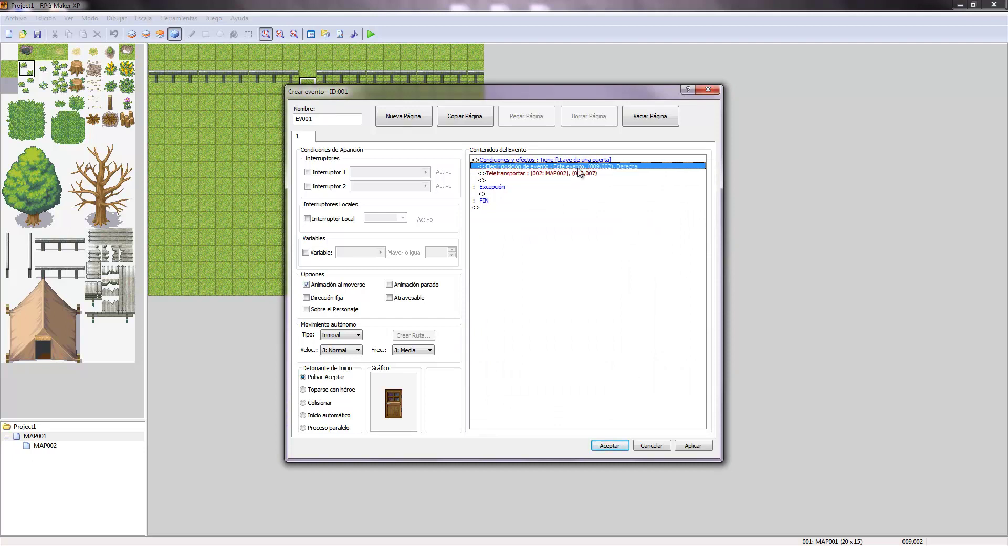
pyautogui.click(588, 175)
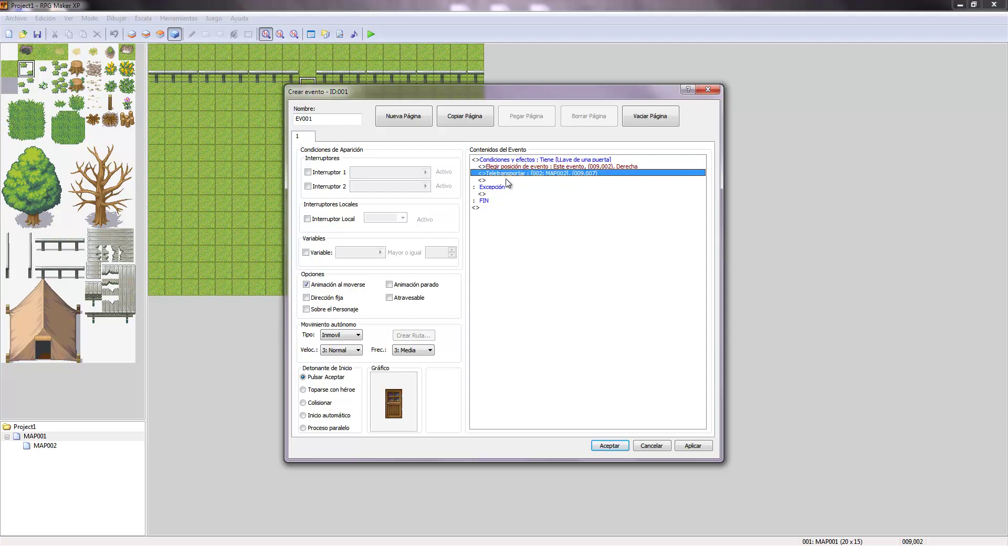
pyautogui.click(499, 194)
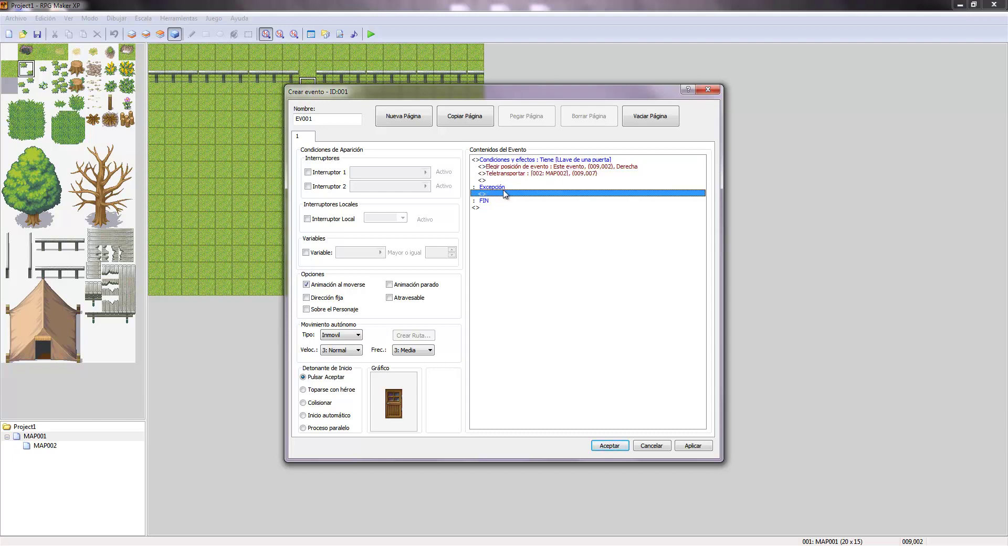
pyautogui.doubleClick(503, 198)
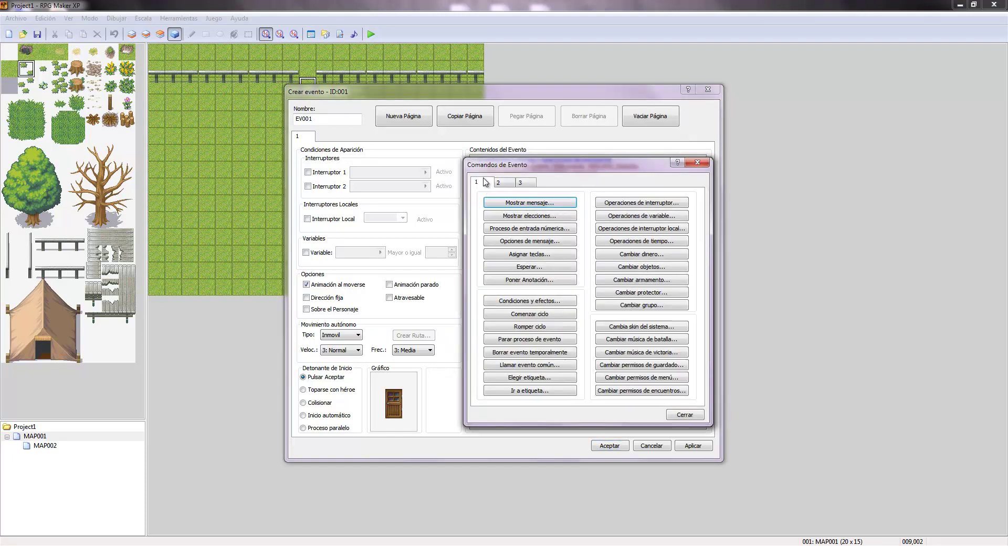
pyautogui.click(519, 202)
pyautogui.write('tu no tienes llave')
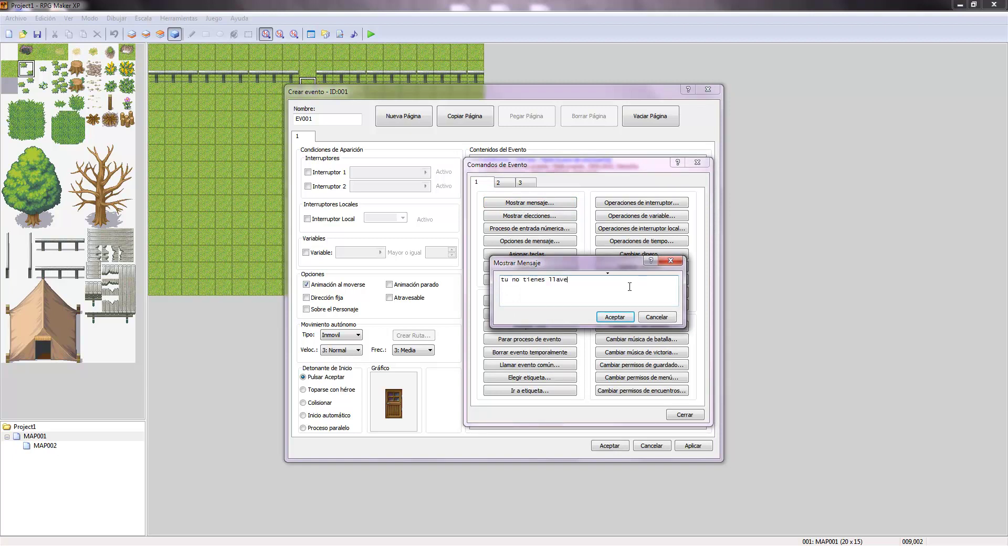
pyautogui.click(616, 318)
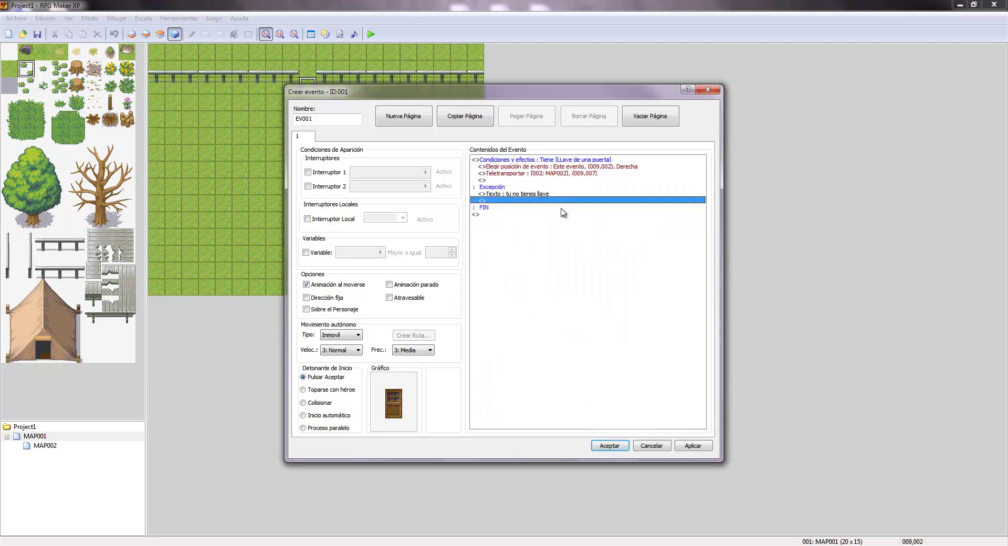
pyautogui.click(608, 445)
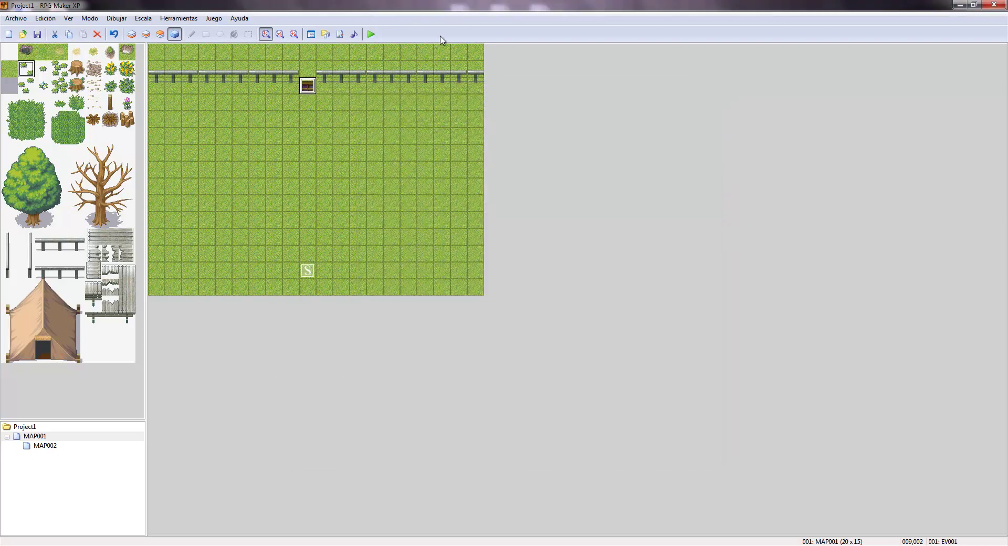
# Step: Create event EV002 at tile 015,007 using the red chest graphic from 174-Chest01
pyautogui.doubleClick(412, 174)
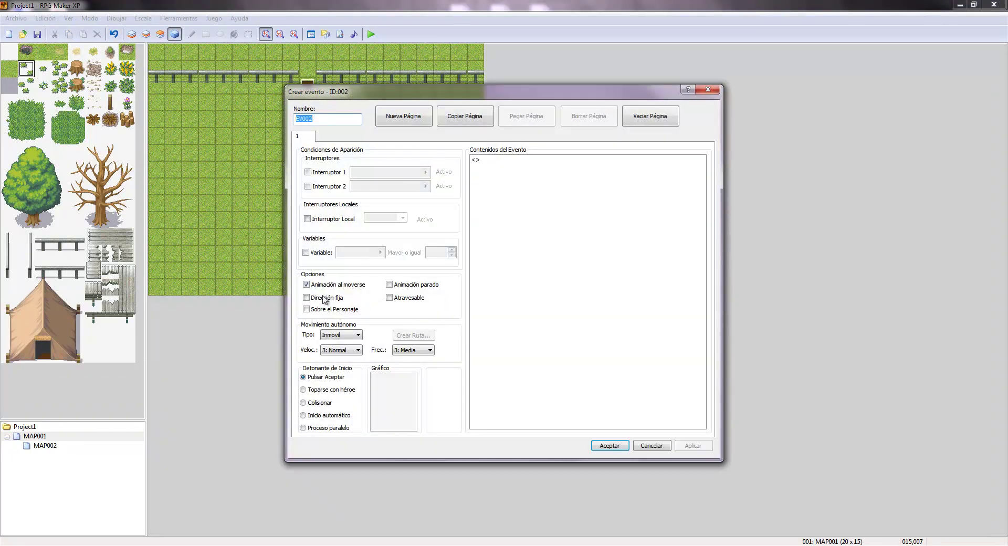
pyautogui.doubleClick(382, 395)
pyautogui.moveTo(432, 173); pyautogui.dragTo(432, 357)
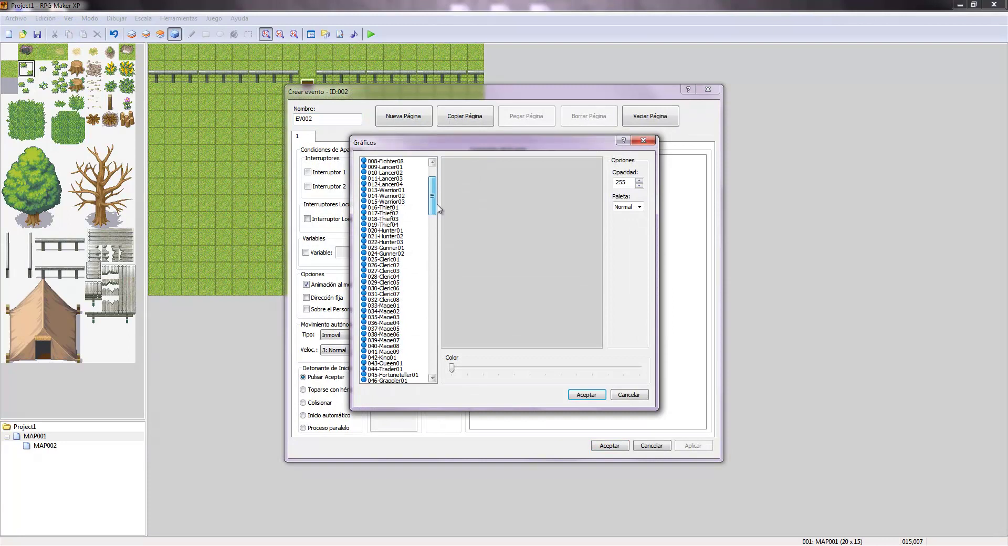
pyautogui.scroll(10, 409, 364)
pyautogui.scroll(-5, 415, 352)
pyautogui.scroll(-5, 415, 352)
pyautogui.scroll(5, 417, 344)
pyautogui.scroll(1, 416, 344)
pyautogui.click(386, 330)
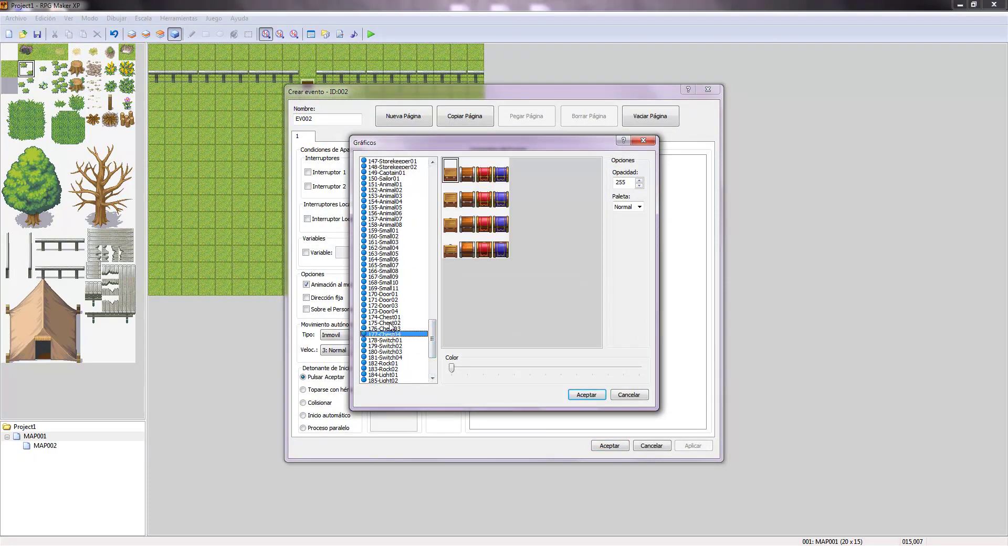
pyautogui.click(394, 317)
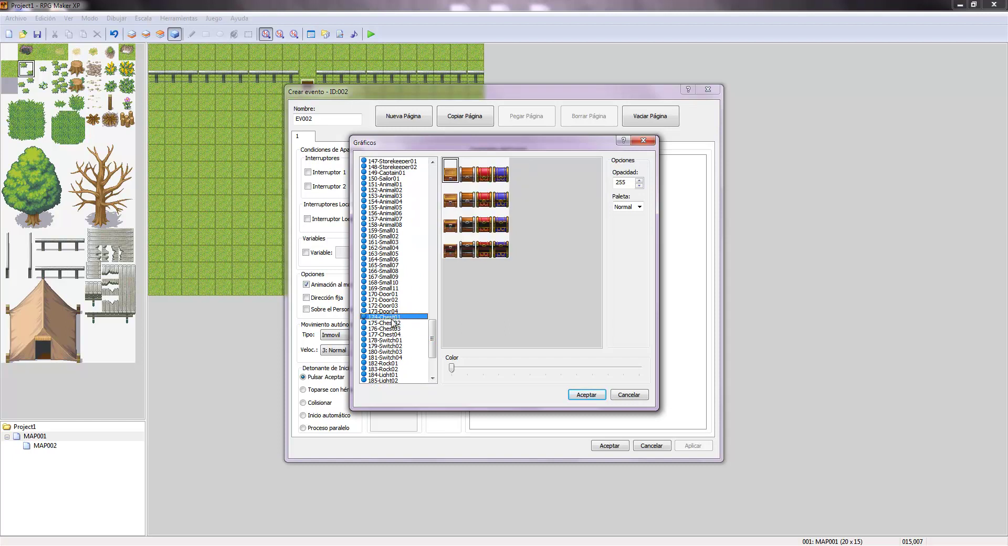
pyautogui.click(486, 177)
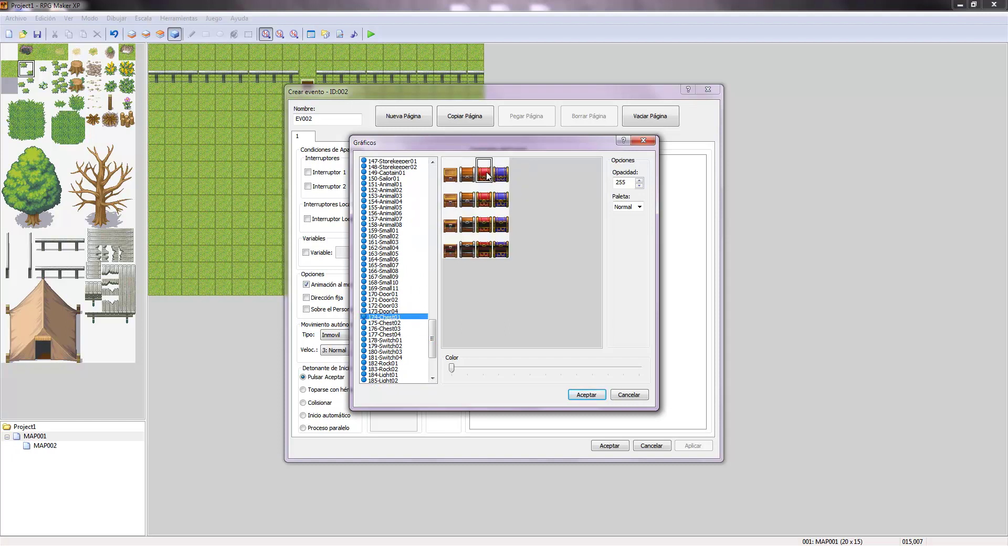
pyautogui.doubleClick(485, 177)
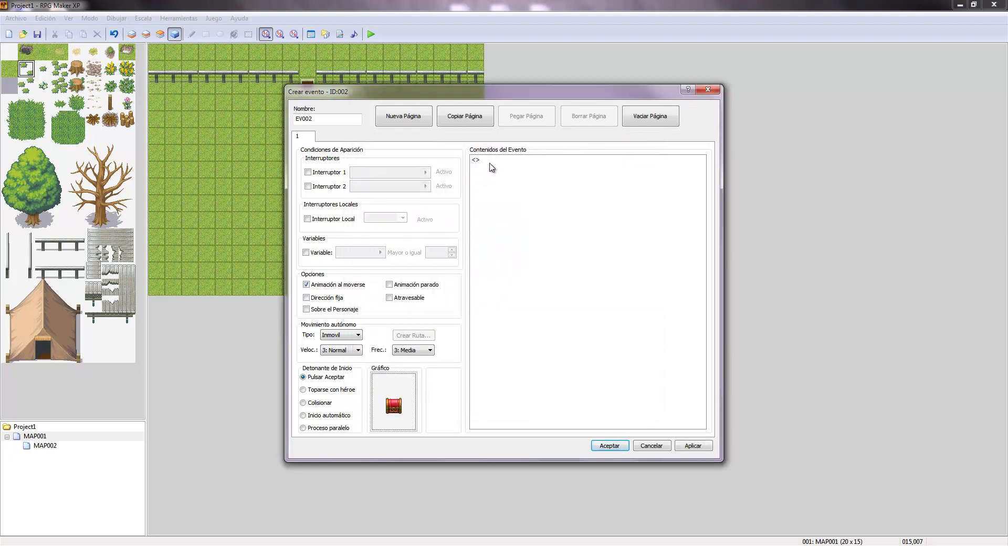
pyautogui.doubleClick(491, 164)
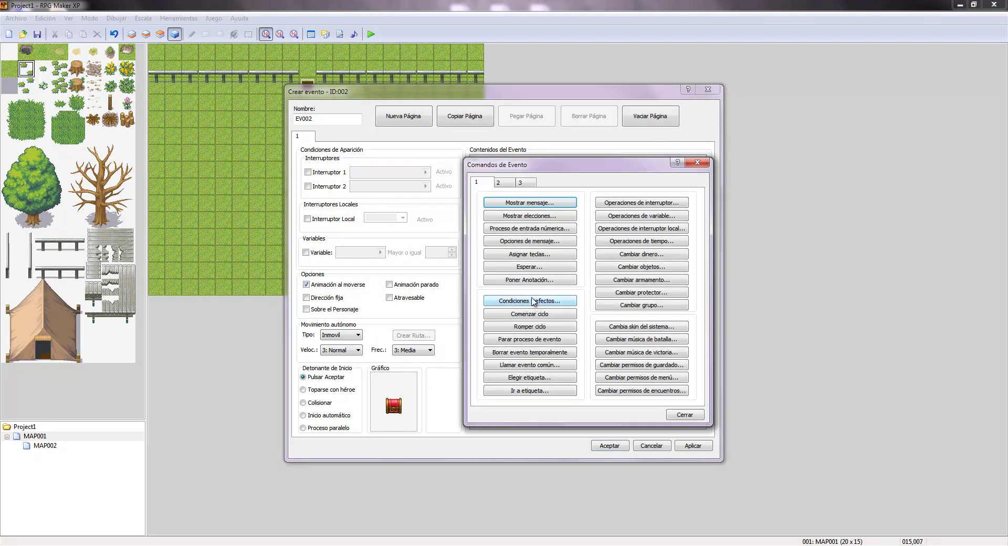
# Step: Add a conditional branch checking possession of item 023: LLave de una puerta
pyautogui.click(531, 304)
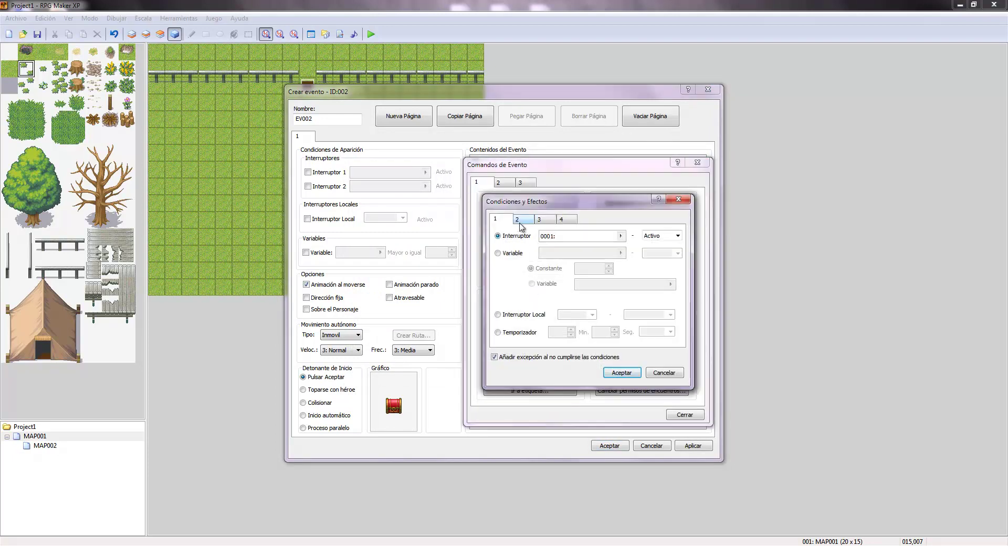
pyautogui.click(517, 220)
pyautogui.click(537, 220)
pyautogui.click(561, 220)
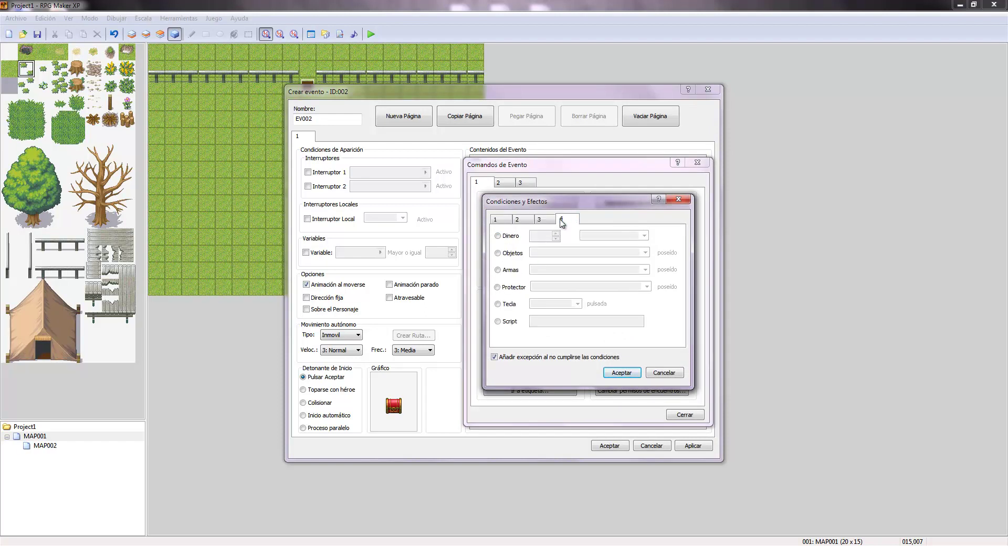
pyautogui.click(507, 256)
pyautogui.click(645, 252)
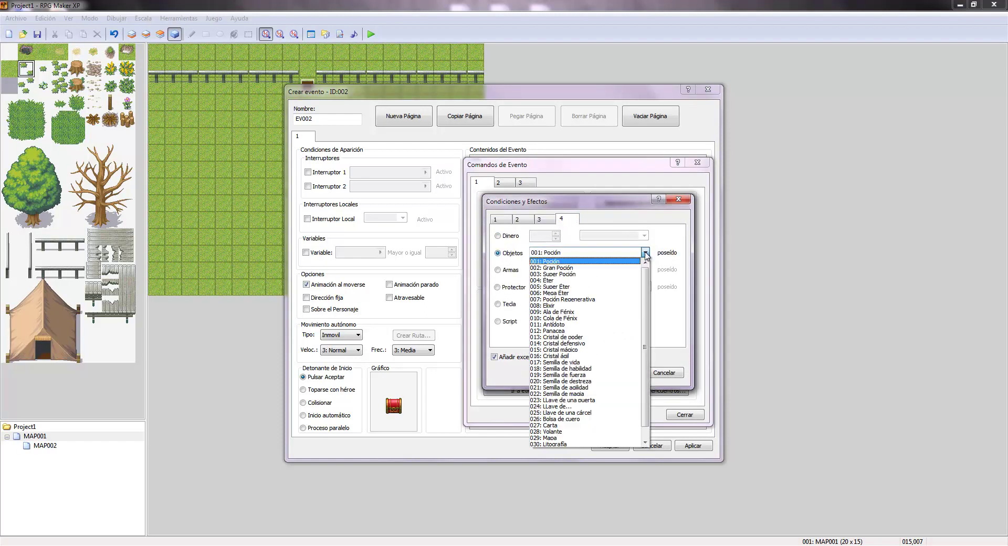
pyautogui.click(595, 399)
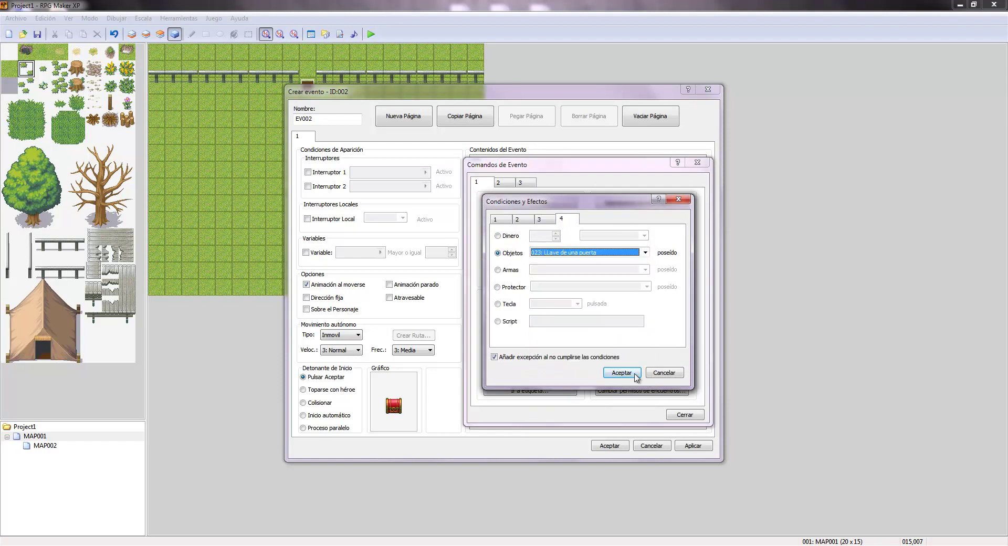
pyautogui.click(618, 373)
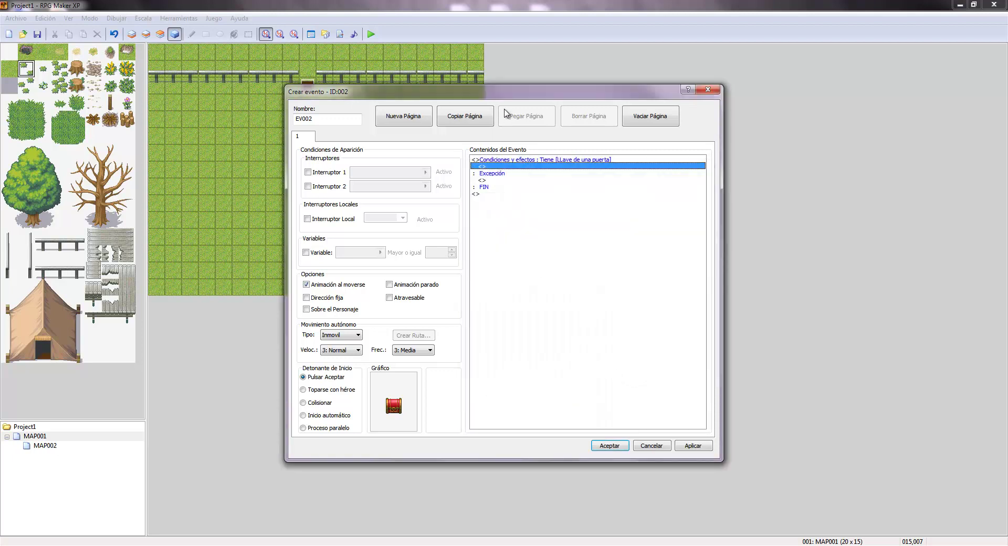
# Step: Show 'ya tienes la llave / el cofre esta vacio' in the has-key branch
pyautogui.doubleClick(560, 167)
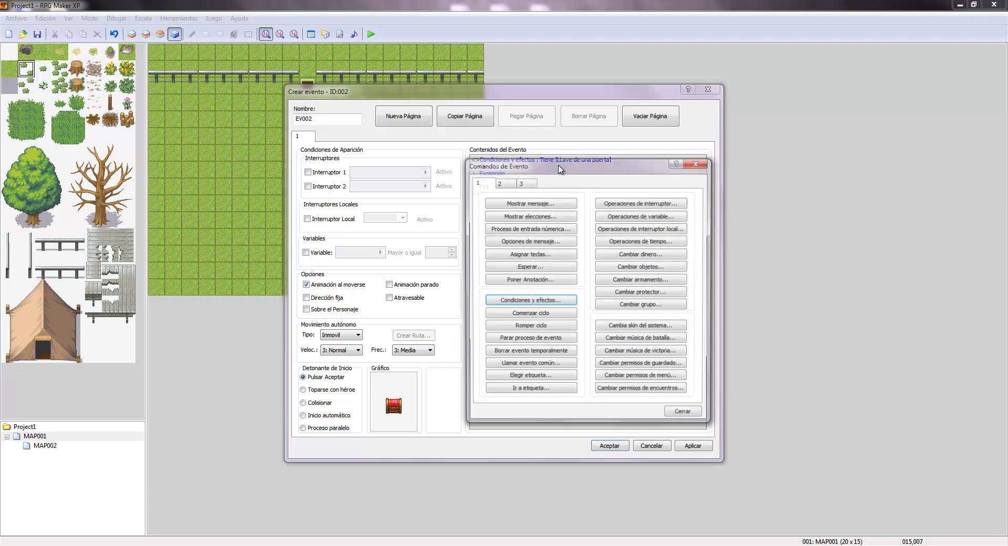
pyautogui.click(518, 203)
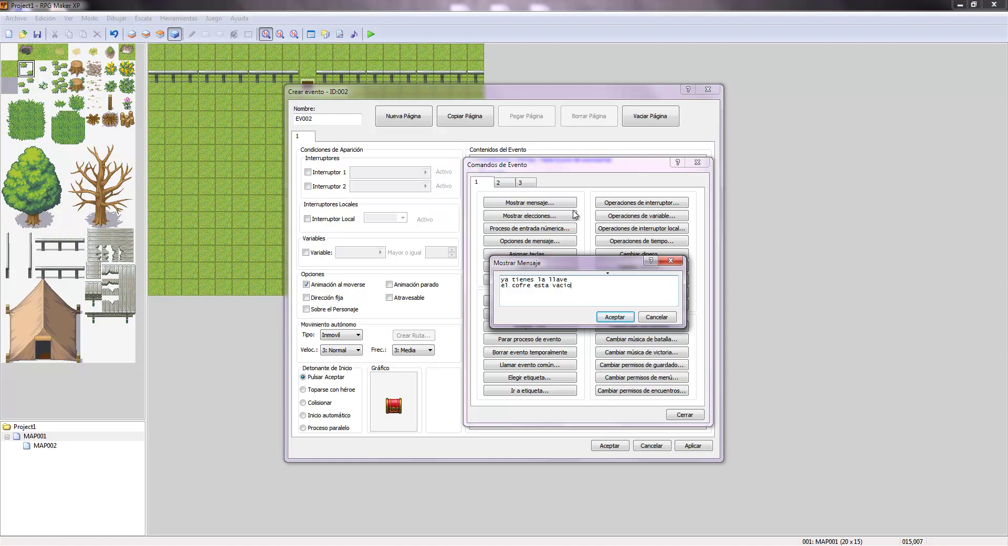
pyautogui.click(618, 316)
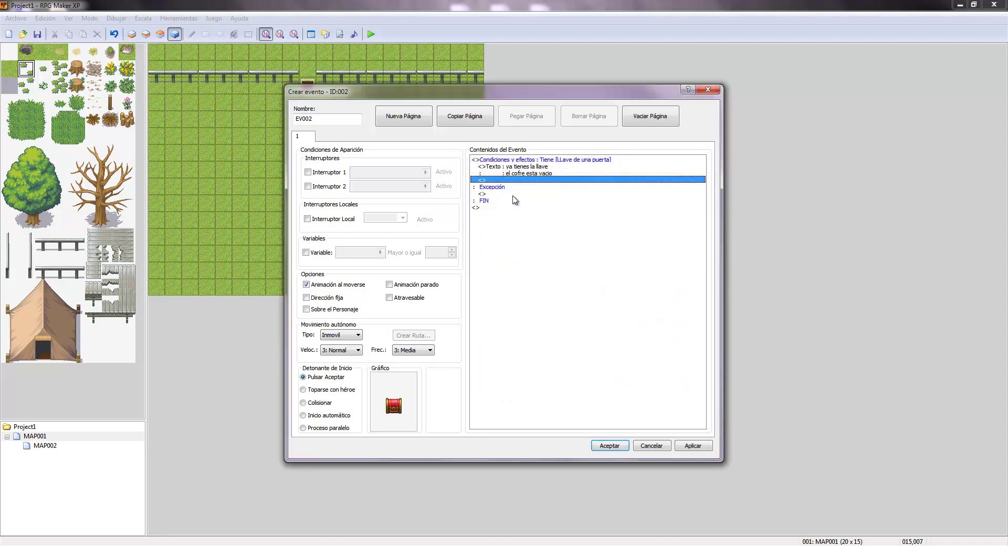
pyautogui.doubleClick(515, 194)
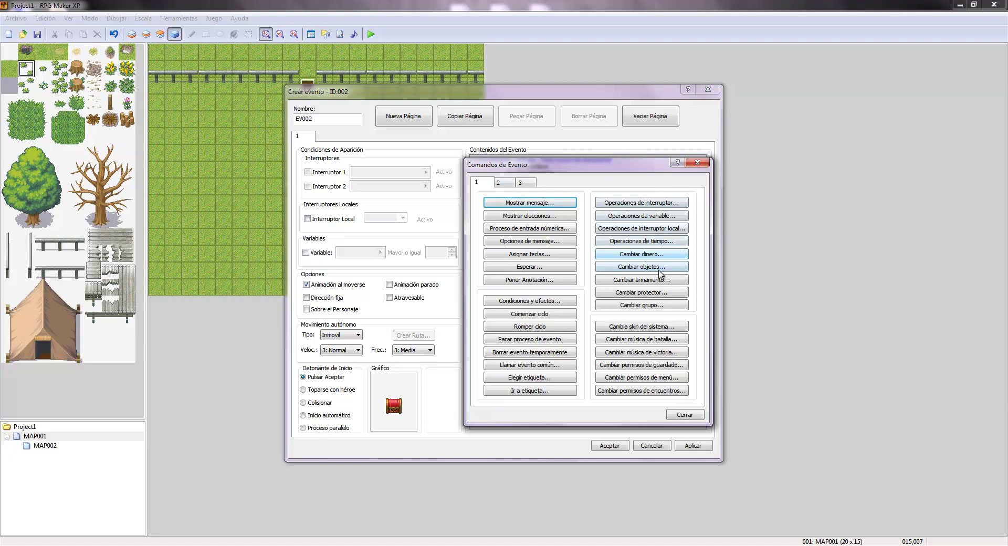
# Step: In the no-key branch, give one LLave de una puerta, then save chest event EV002
pyautogui.click(618, 269)
pyautogui.click(637, 252)
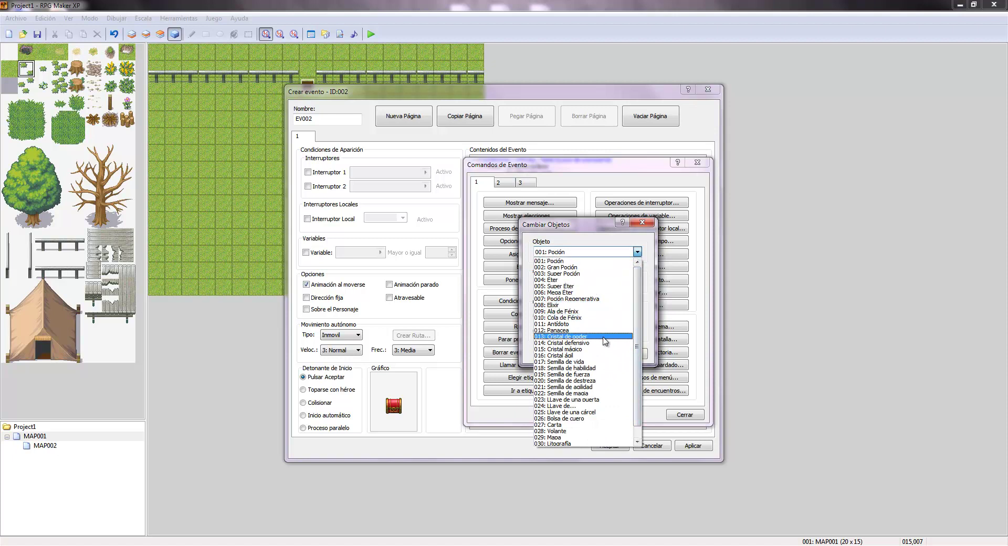
pyautogui.click(596, 399)
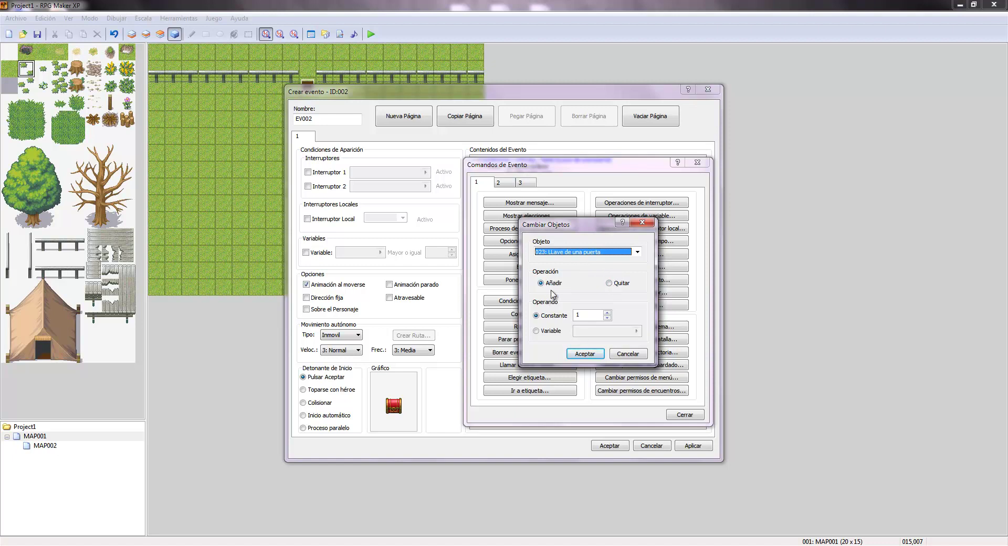
pyautogui.click(586, 354)
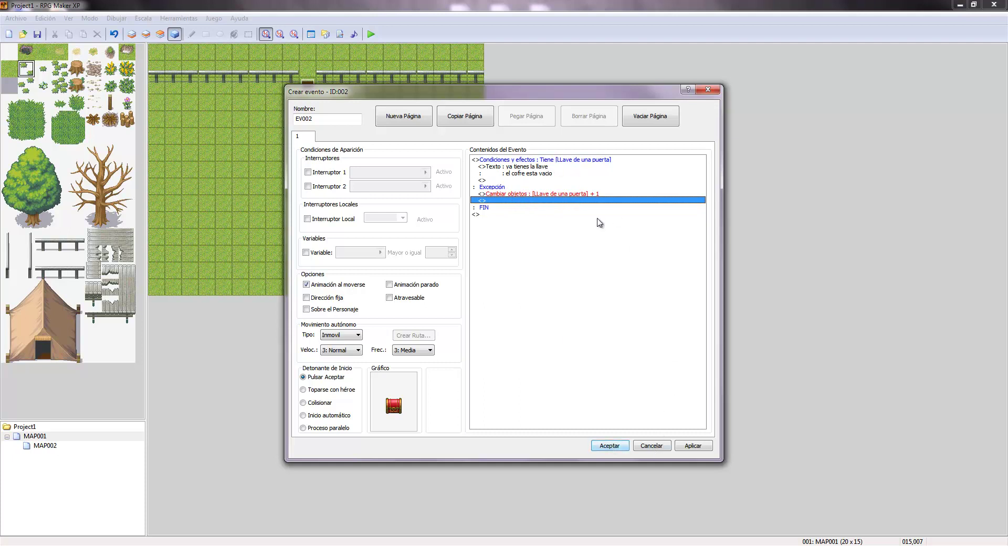
pyautogui.click(620, 445)
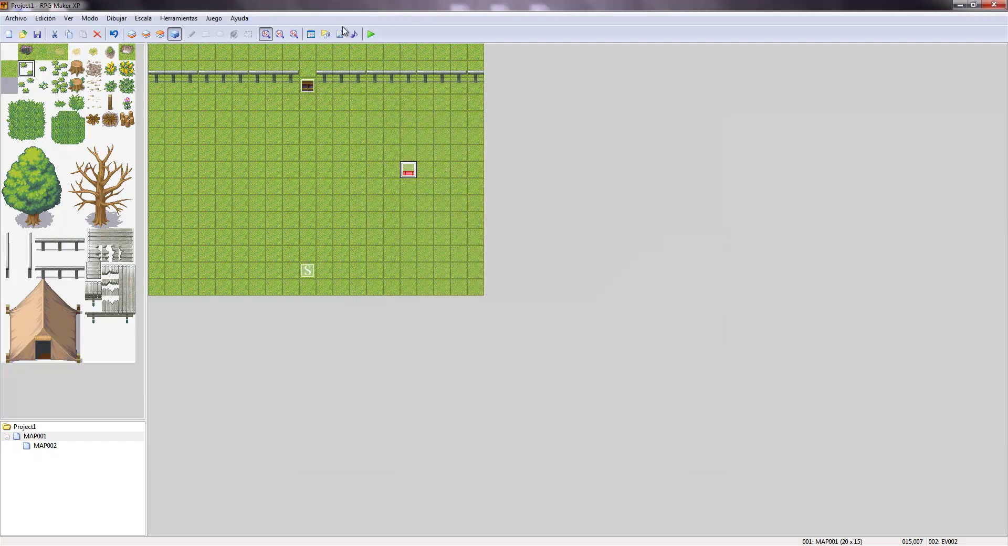
# Step: Save and start a playtest, then try the locked door without the key
pyautogui.click(372, 34)
pyautogui.click(457, 298)
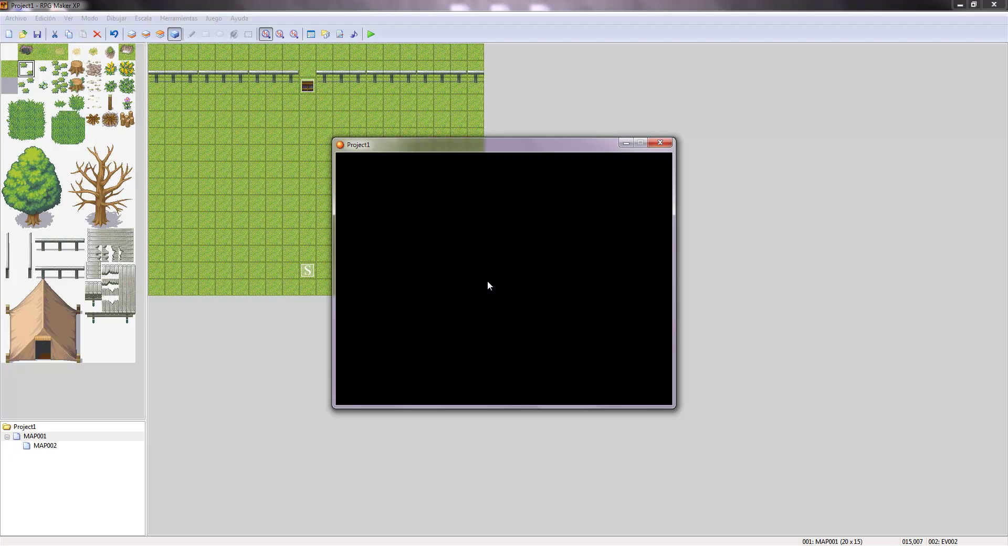
pyautogui.press('Return')
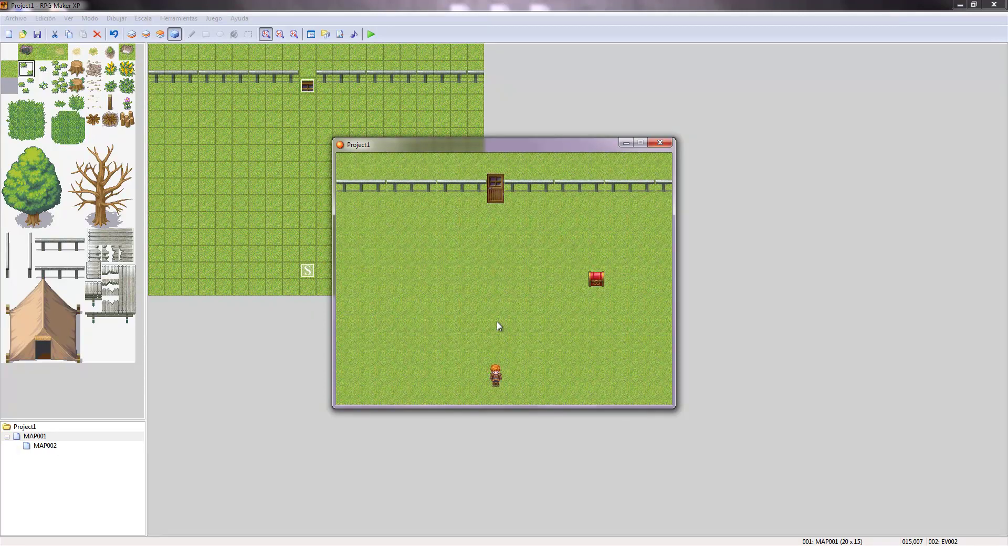
pyautogui.press('Up')
pyautogui.press('Return')
pyautogui.press('Return')
pyautogui.press('Return')
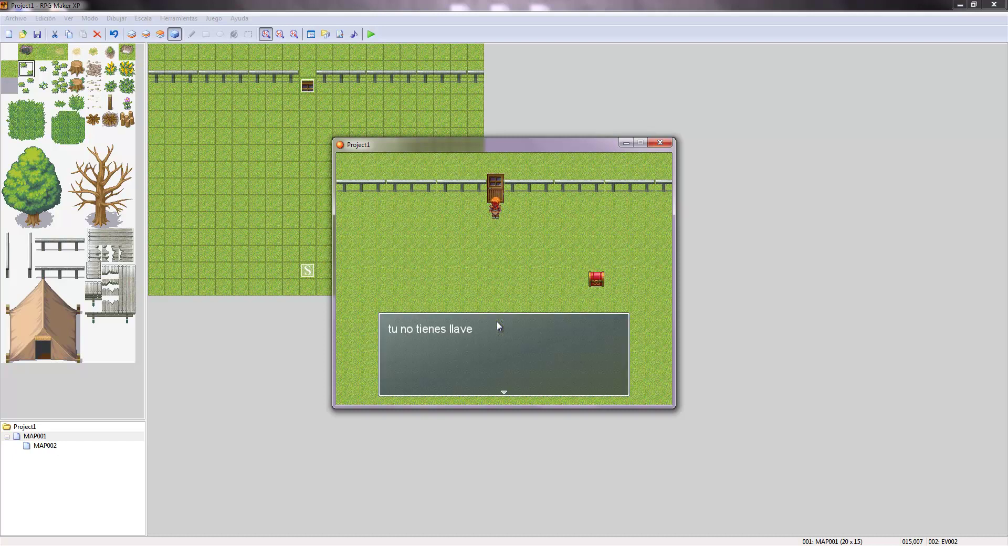
pyautogui.press('Return')
# Step: Open the chest to get the key and confirm it in the inventory menu
pyautogui.press('Down')
pyautogui.press('Right')
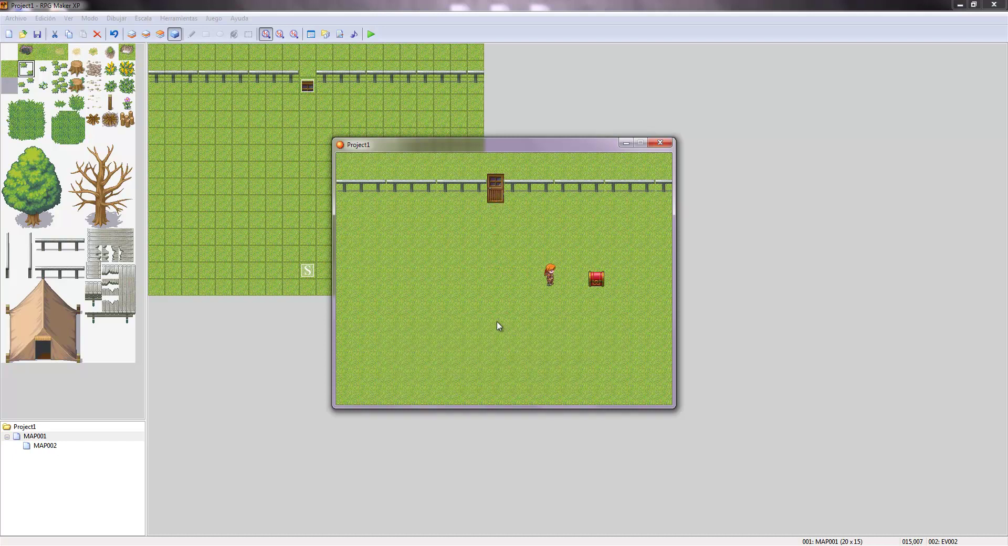
pyautogui.press('Return')
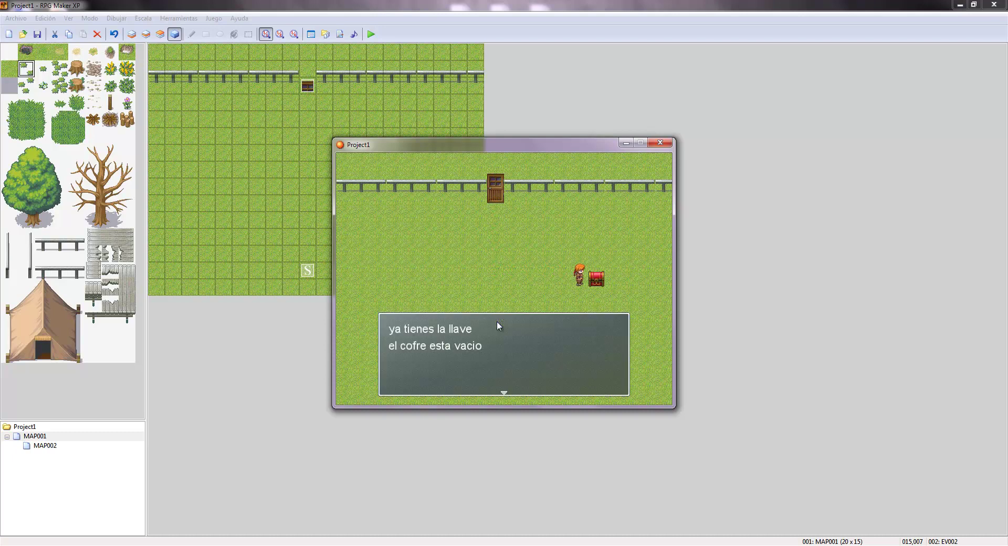
pyautogui.press('Return')
pyautogui.press('Down')
pyautogui.press('Right')
pyautogui.press('Up')
pyautogui.press('Left')
pyautogui.press('Return')
pyautogui.press('Return')
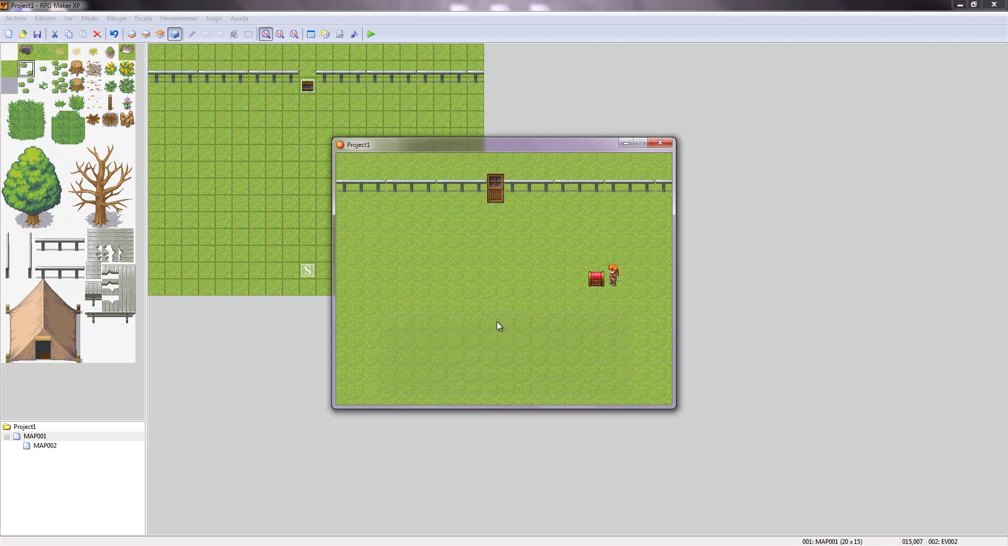
pyautogui.press('Escape')
pyautogui.press('Return')
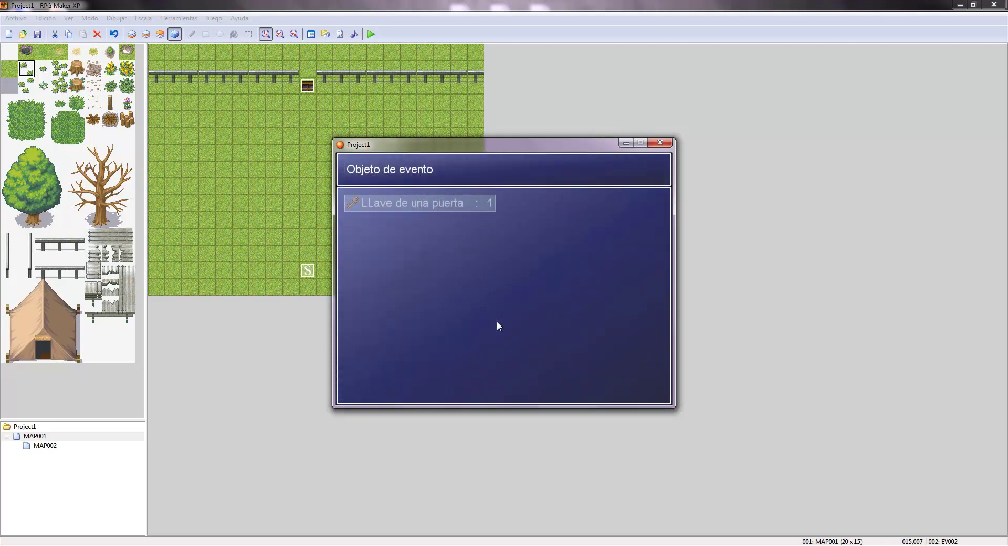
pyautogui.press('Escape')
pyautogui.press('Escape')
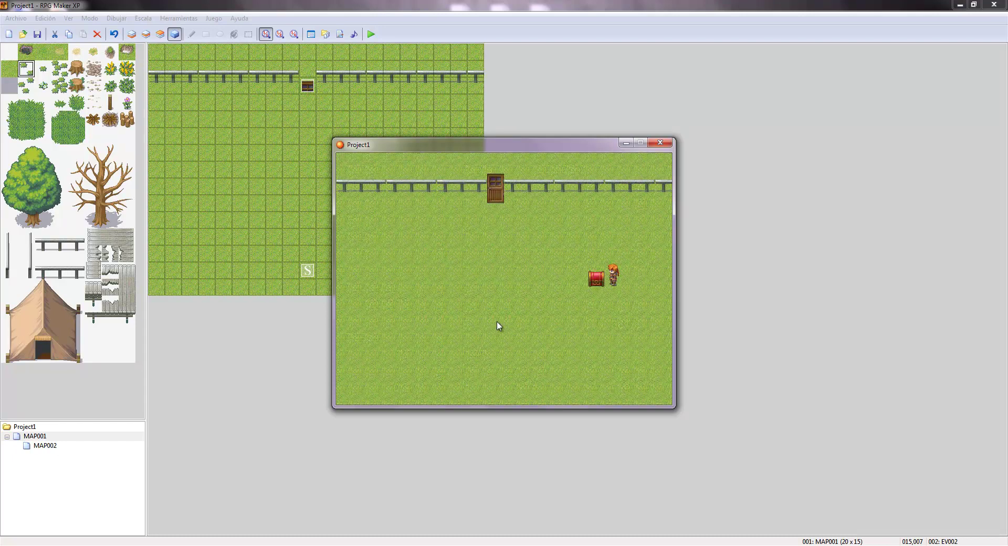
# Step: Walk through the door with the key onto the sandy MAP002
pyautogui.press('Down')
pyautogui.press('Down')
pyautogui.press('Left')
pyautogui.press('Left')
pyautogui.press('Left')
pyautogui.press('Up')
pyautogui.press('Left')
pyautogui.press('Left')
pyautogui.press('Up')
pyautogui.press('Up')
pyautogui.press('Up')
pyautogui.press('Up')
pyautogui.press('Up')
pyautogui.press('Up')
pyautogui.press('Up')
pyautogui.press('Up')
pyautogui.press('Right')
pyautogui.press('Right')
pyautogui.press('Right')
pyautogui.press('Down')
pyautogui.press('Down')
pyautogui.press('Down')
# Step: Close the game window, inspect door event EV001's key branch, and close it unchanged
pyautogui.click(660, 142)
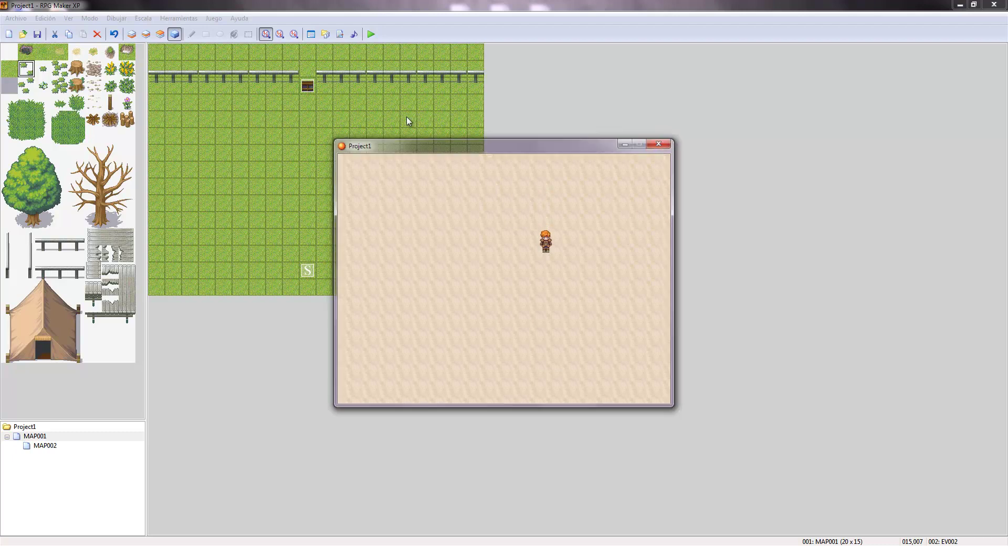
pyautogui.doubleClick(308, 86)
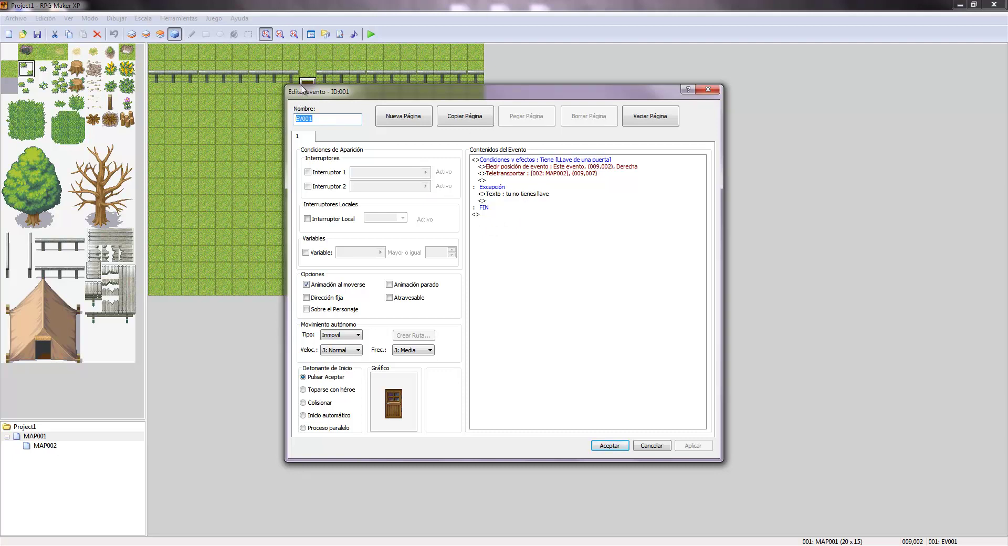
pyautogui.moveTo(382, 94); pyautogui.dragTo(542, 196)
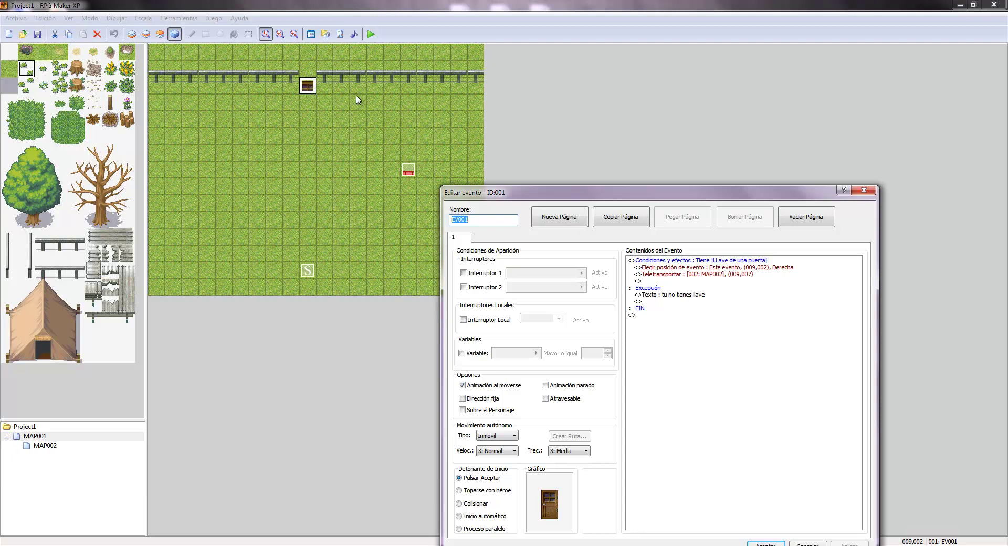
pyautogui.press('Return')
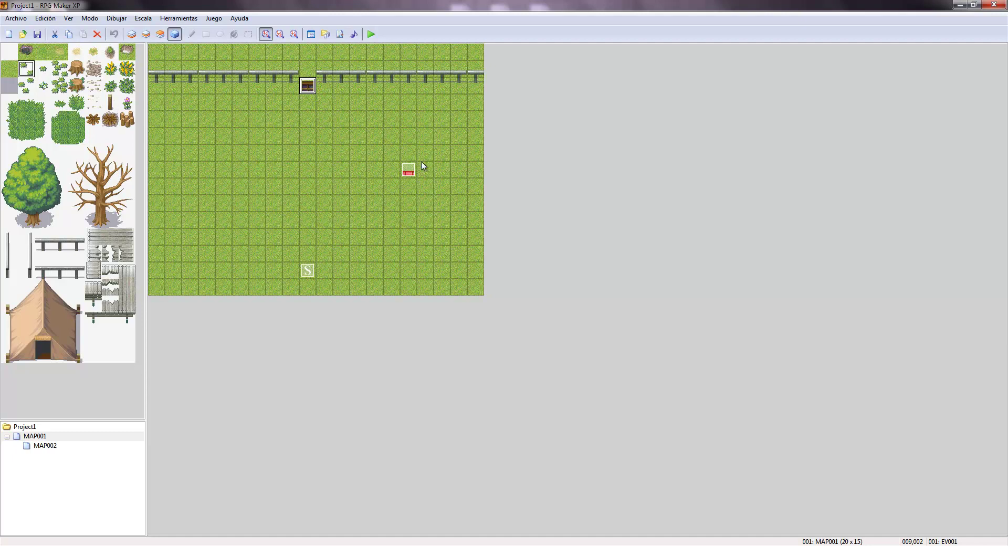
# Step: Copy the chest event and select an empty tile above the chest
pyautogui.rightClick(407, 168)
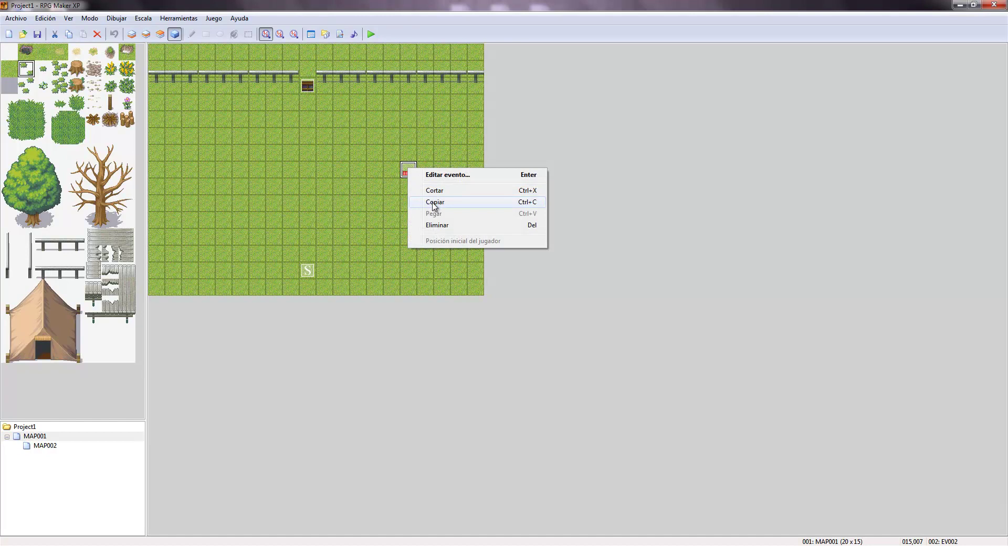
pyautogui.click(433, 203)
pyautogui.rightClick(462, 49)
pyautogui.click(412, 138)
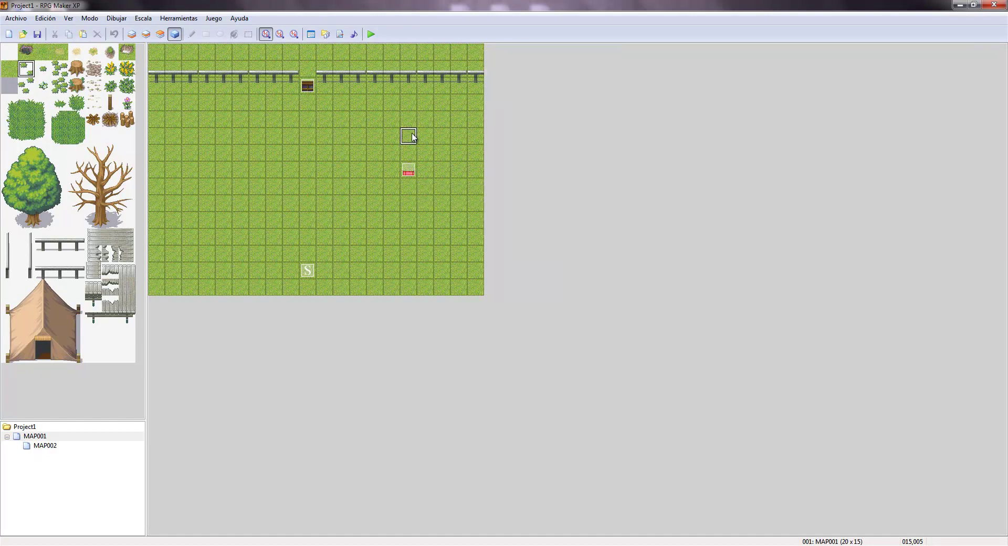
# Step: Create a new event in the top-right corner with the 004-Fighter04 sprite in a different facing pose
pyautogui.doubleClick(460, 51)
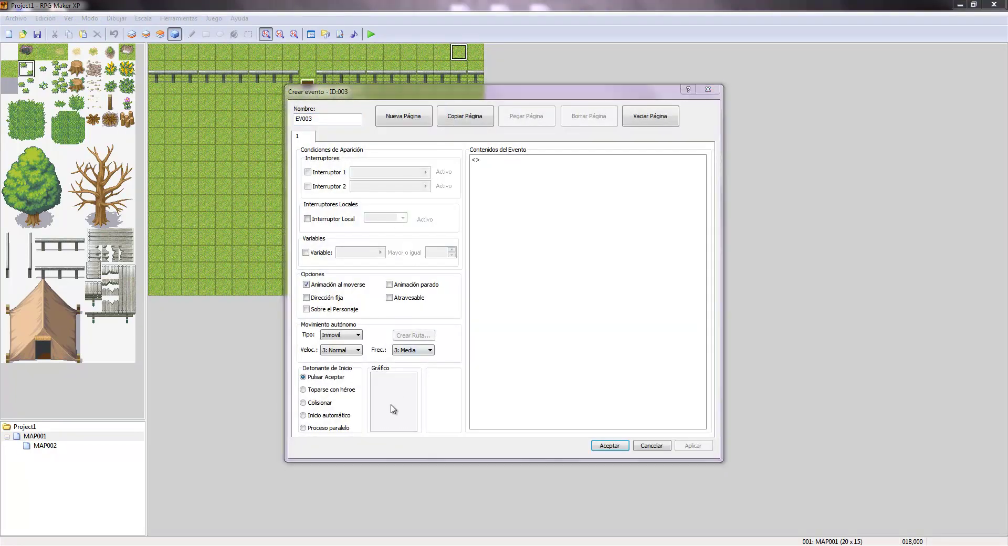
pyautogui.doubleClick(392, 407)
pyautogui.click(398, 190)
pyautogui.click(508, 206)
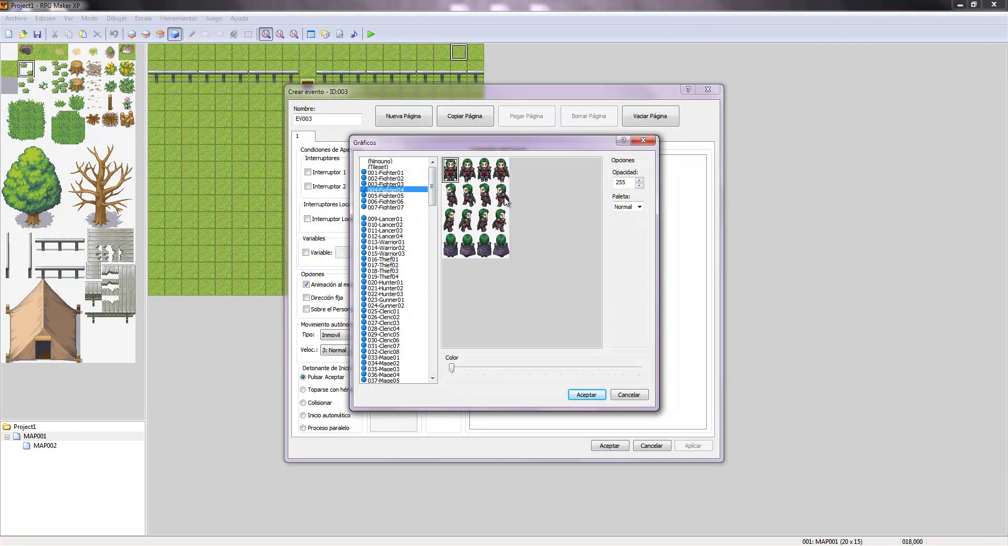
pyautogui.click(577, 394)
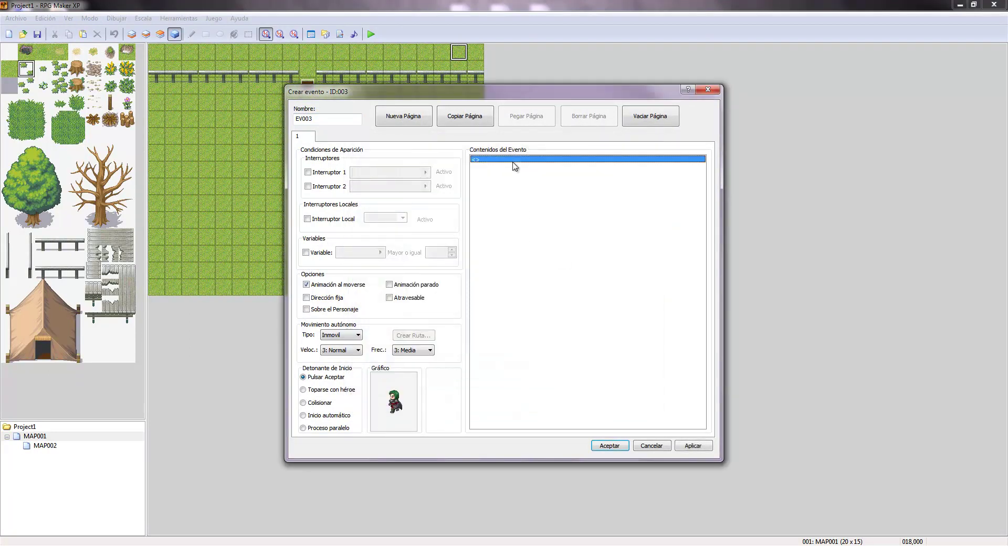
# Step: Give the NPC a Mostrar mensaje command saying 'lo has conseguido' and confirm the event
pyautogui.doubleClick(513, 161)
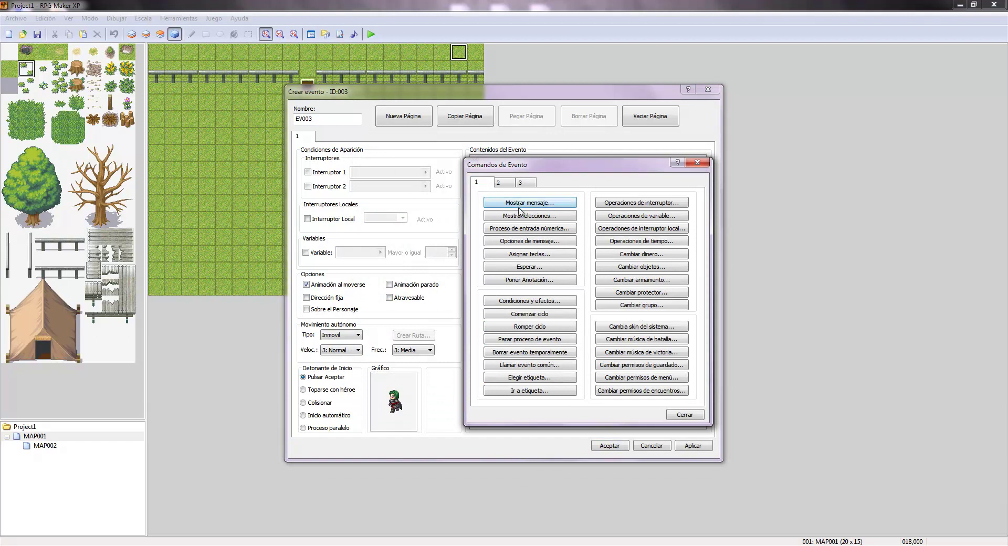
pyautogui.click(512, 200)
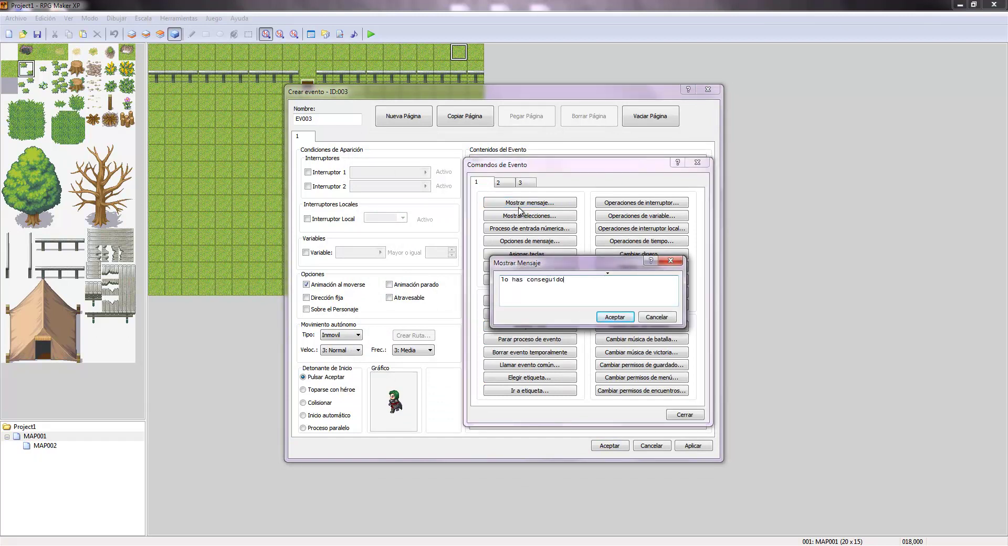
pyautogui.click(614, 317)
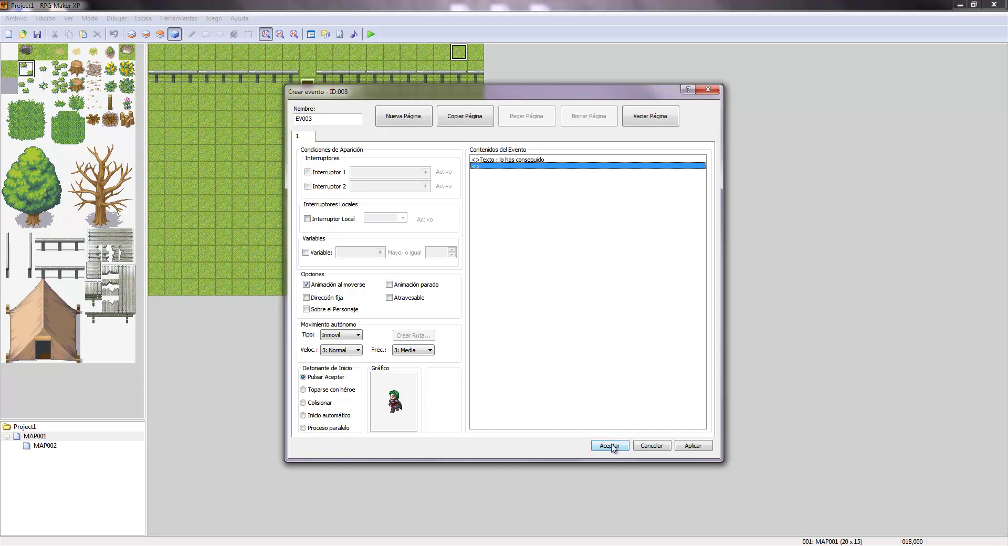
pyautogui.click(612, 444)
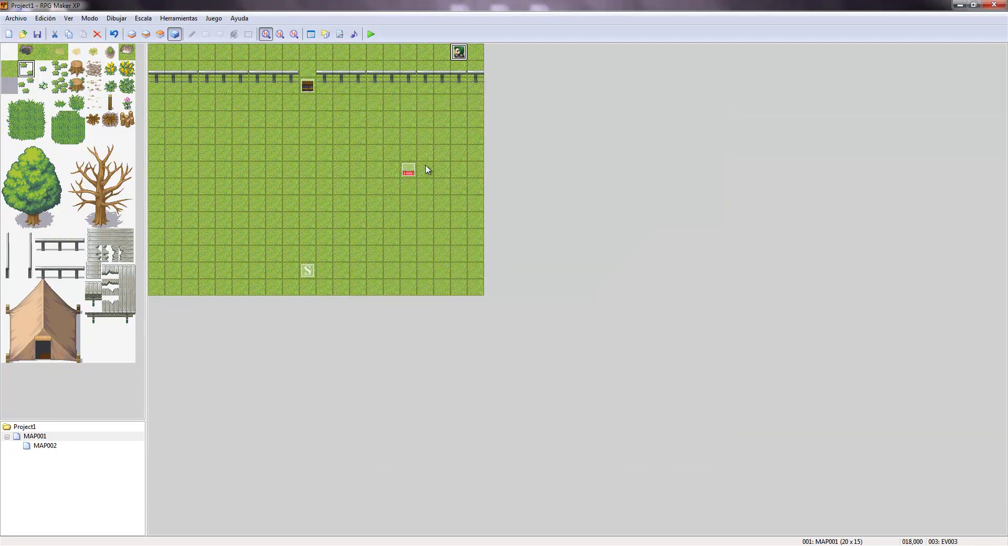
# Step: Delete the transfer to MAP002 command from the door event
pyautogui.doubleClick(308, 87)
pyautogui.click(554, 175)
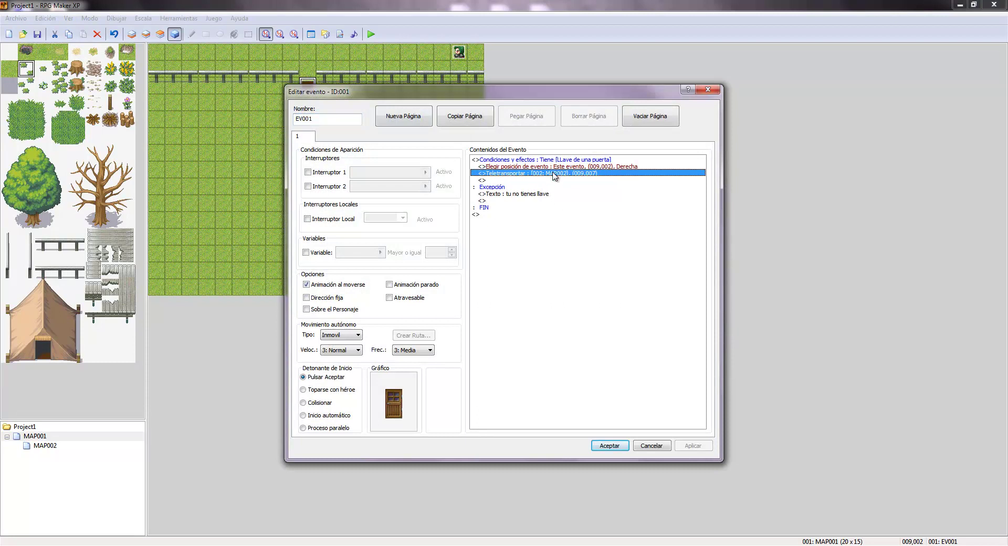
pyautogui.rightClick(557, 174)
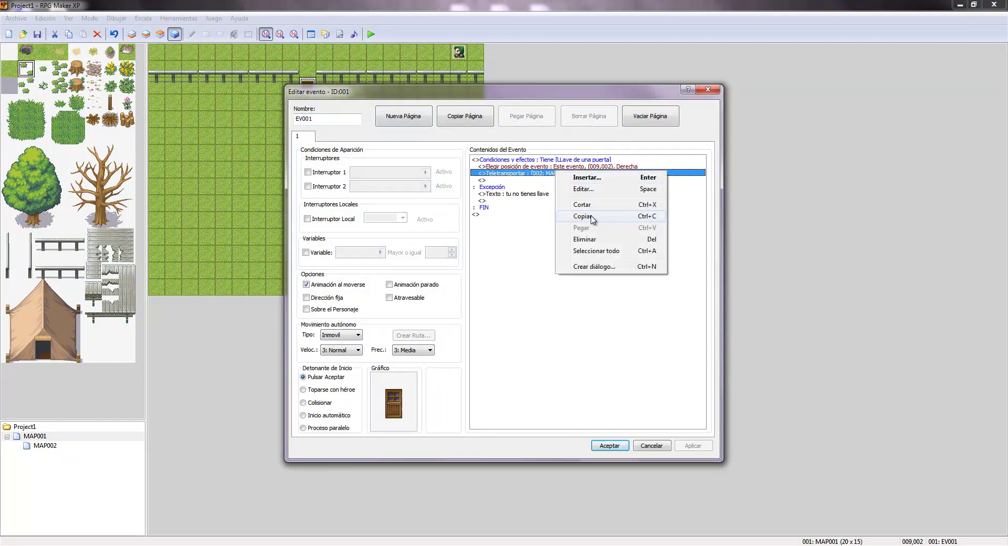
pyautogui.click(587, 239)
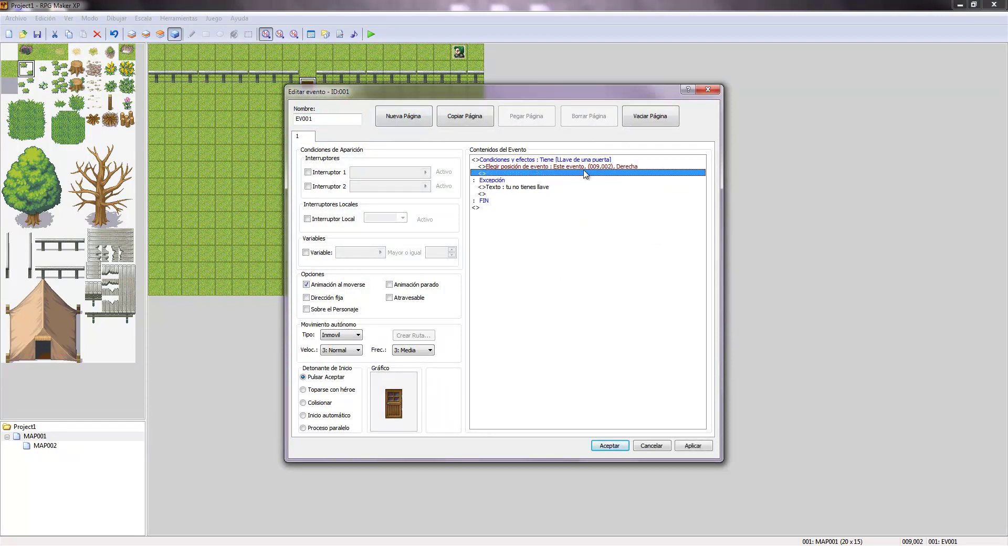
# Step: Add a Mover evento route for the player with Modo fantasma ON in the key branch
pyautogui.doubleClick(545, 175)
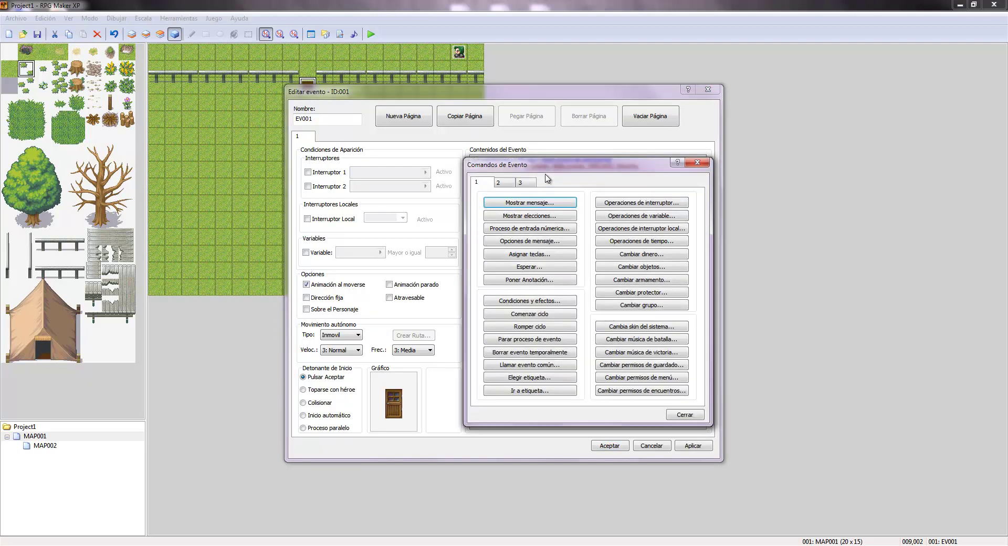
pyautogui.click(509, 182)
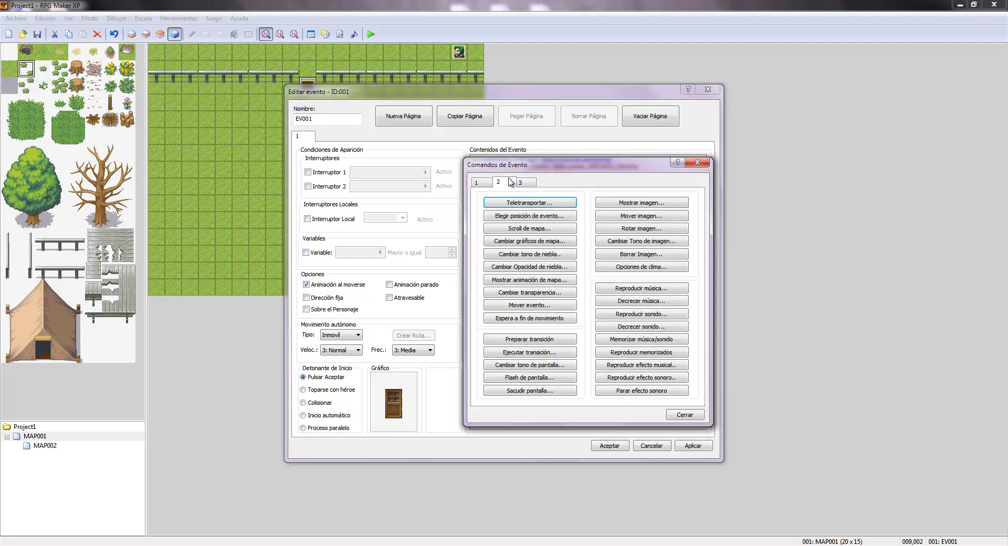
pyautogui.click(546, 306)
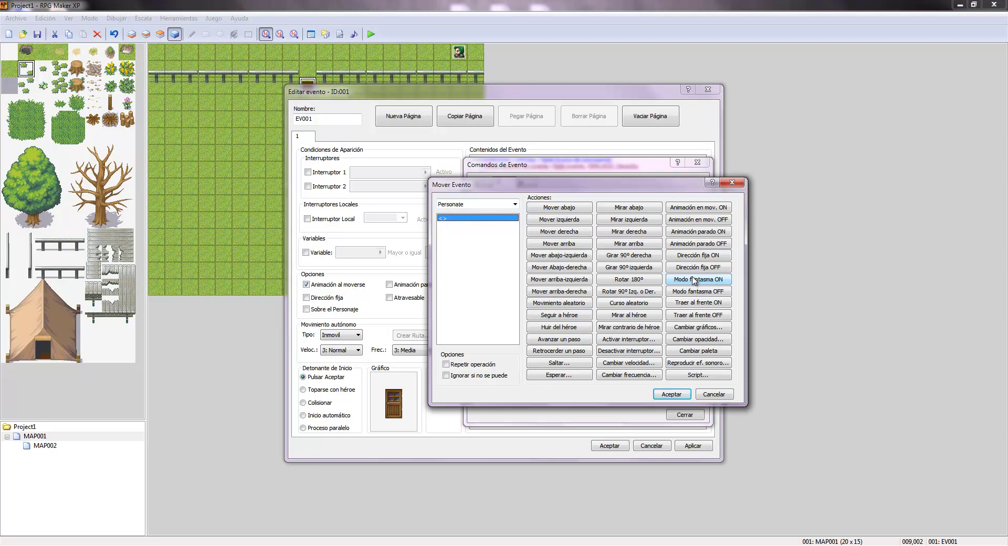
pyautogui.click(694, 279)
pyautogui.click(680, 396)
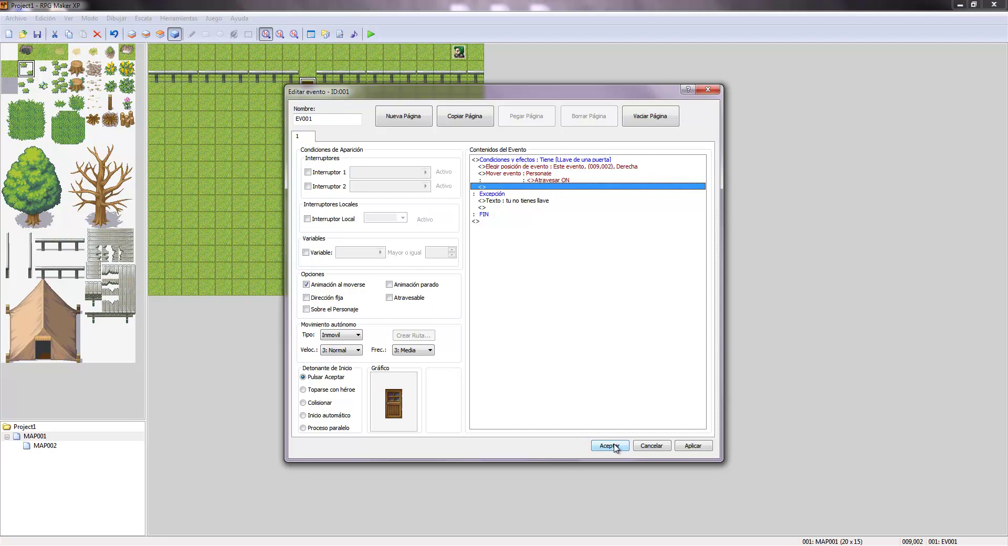
pyautogui.click(517, 167)
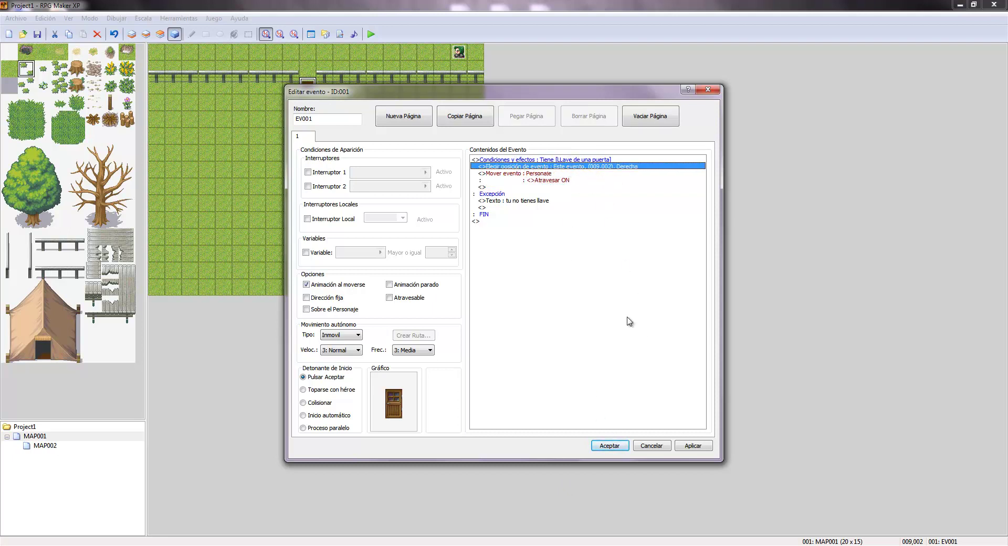
pyautogui.click(610, 444)
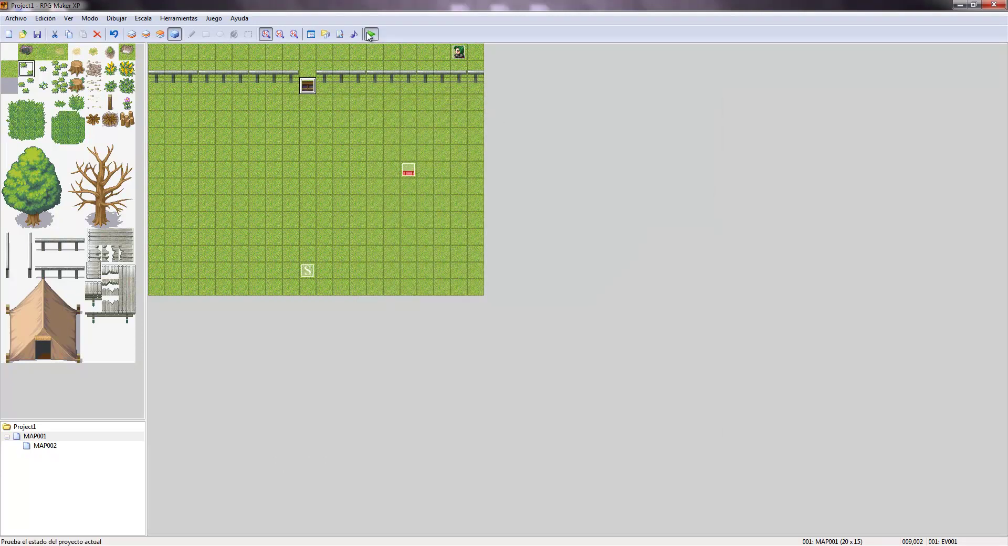
# Step: Save the project and start a new game in the playtest
pyautogui.click(371, 34)
pyautogui.click(462, 302)
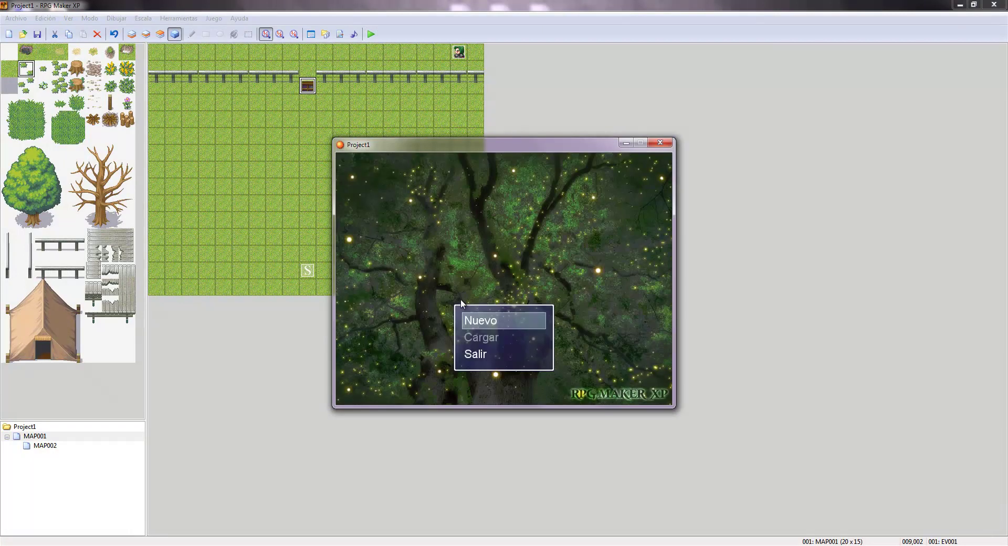
pyautogui.press('Return')
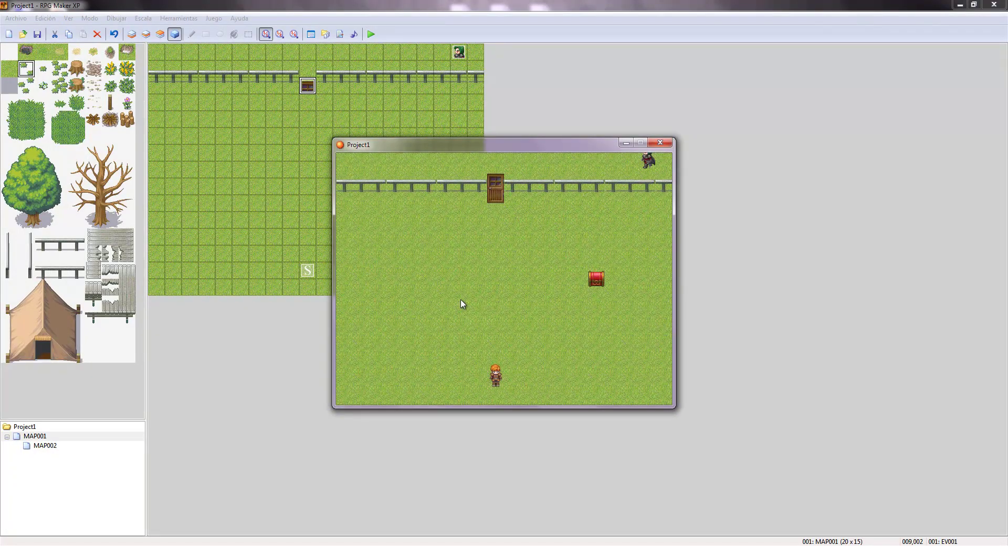
# Step: Walk the hero to the locked door, try it without the key, then return to the red chest
pyautogui.press('Up')
pyautogui.press('Right')
pyautogui.press('Right')
pyautogui.press('Left')
pyautogui.press('Up')
pyautogui.press('Left')
pyautogui.press('Up')
pyautogui.press('Left')
pyautogui.press('Up')
pyautogui.press('Right')
pyautogui.press('Right')
pyautogui.press('Up')
pyautogui.press('Down')
pyautogui.press('Left')
pyautogui.press('Up')
pyautogui.press('Right')
pyautogui.press('Up')
pyautogui.press('Right')
pyautogui.press('Left')
pyautogui.press('Down')
pyautogui.press('Left')
pyautogui.press('Down')
pyautogui.press('Right')
pyautogui.press('Right')
pyautogui.press('Left')
# Step: Open the locked door with the key, pass through and talk to the fighter NPC
pyautogui.press('Right')
pyautogui.press('Down')
pyautogui.press('Right')
pyautogui.press('Up')
# Step: Open the red chest to take the key and walk back below the door
pyautogui.press('Return')
pyautogui.press('Return')
pyautogui.press('Left')
pyautogui.press('Up')
pyautogui.press('Left')
pyautogui.press('Up')
pyautogui.press('Return')
pyautogui.press('Down')
pyautogui.press('Up')
pyautogui.press('Down')
pyautogui.press('Up')
pyautogui.press('Right')
pyautogui.press('Right')
pyautogui.press('Left')
pyautogui.press('Right')
pyautogui.press('Return')
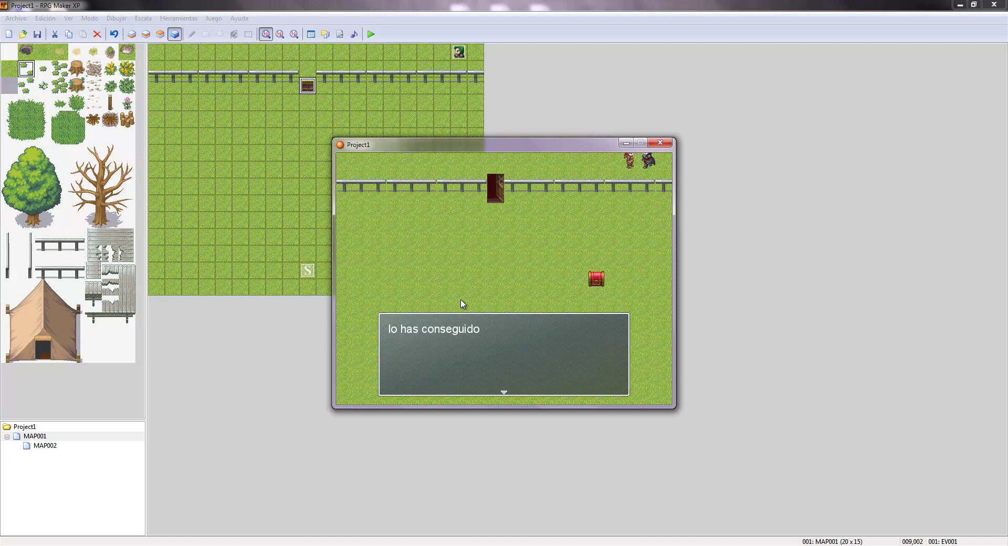
# Step: Dismiss the NPC's 'lo has conseguido' message and walk back down through the door
pyautogui.press('Return')
pyautogui.press('Left')
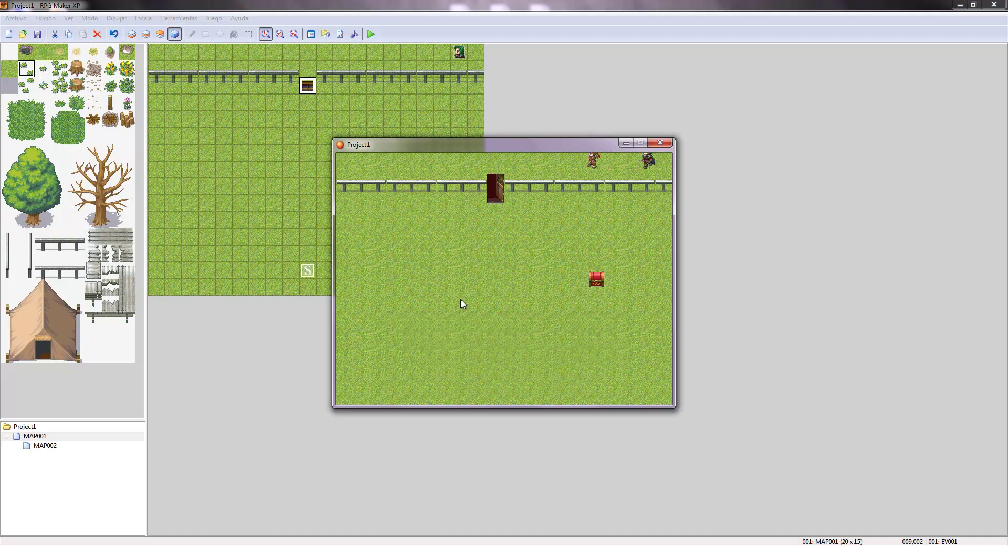
pyautogui.press('Left')
pyautogui.press('Down')
pyautogui.press('Down')
# Step: End the playtest and paint grey stone blocks on layer 2 on both sides of the gate
pyautogui.click(660, 143)
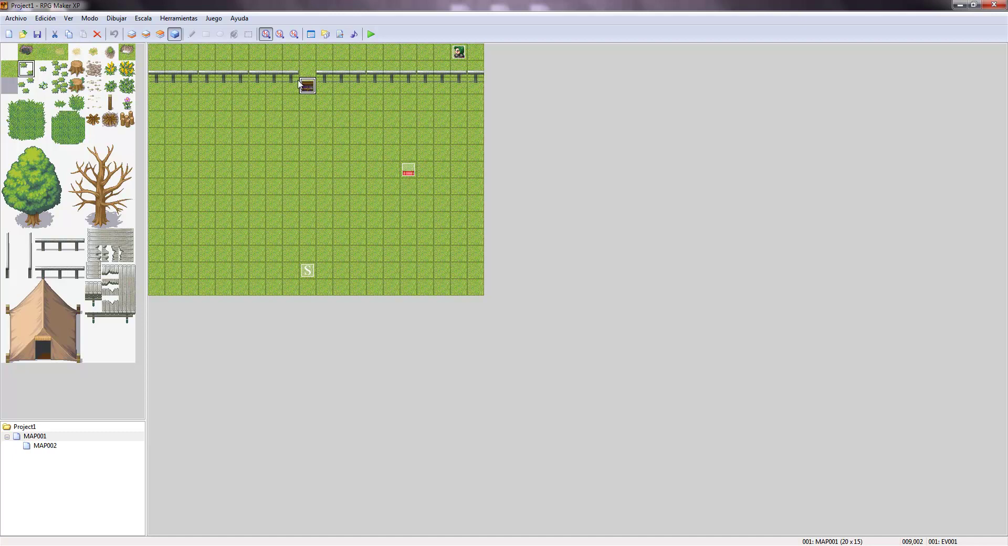
pyautogui.click(128, 242)
pyautogui.click(146, 35)
pyautogui.moveTo(288, 69)
pyautogui.mouseDown()
pyautogui.moveTo(256, 79)
pyautogui.moveTo(258, 49)
pyautogui.mouseUp()
pyautogui.moveTo(324, 85); pyautogui.dragTo(356, 50)
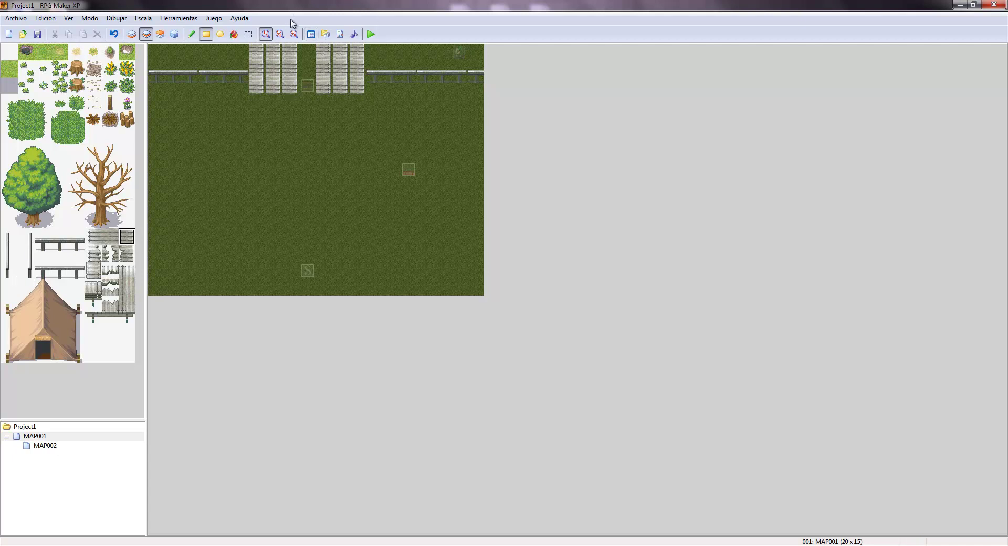
# Step: Place a tent-peak tile above the gate, then return to the ground layer and Events mode
pyautogui.moveTo(44, 309); pyautogui.dragTo(44, 288)
pyautogui.click(307, 52)
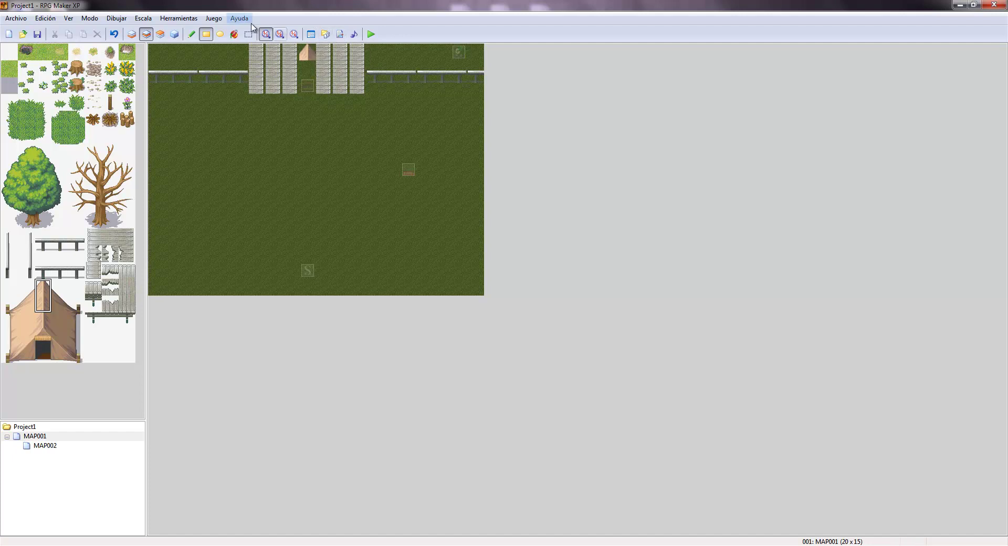
pyautogui.click(130, 35)
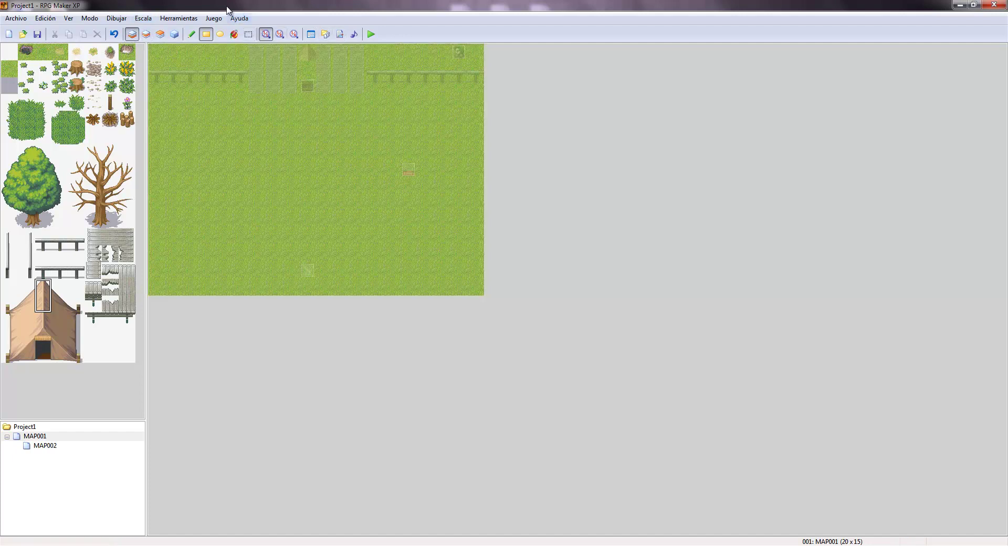
pyautogui.click(177, 35)
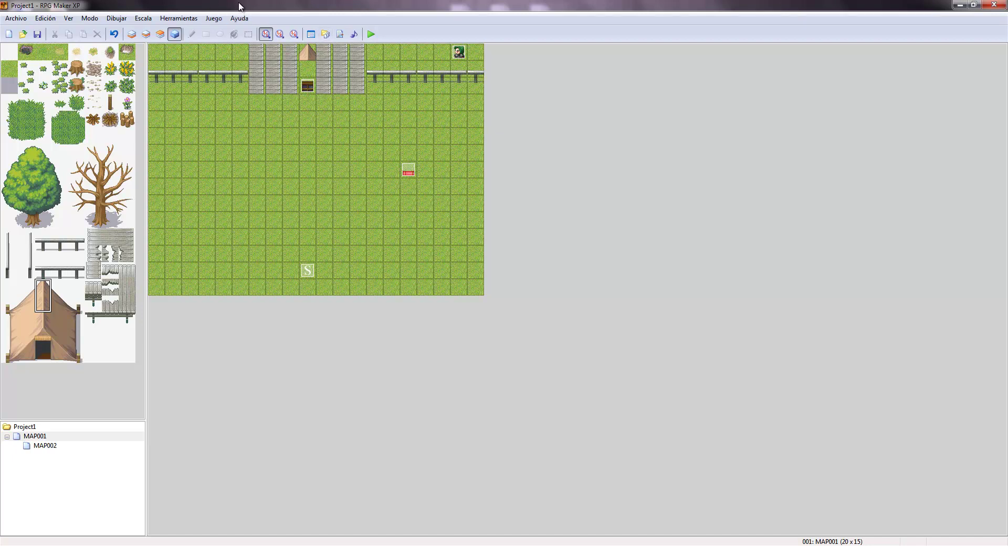
pyautogui.doubleClick(303, 88)
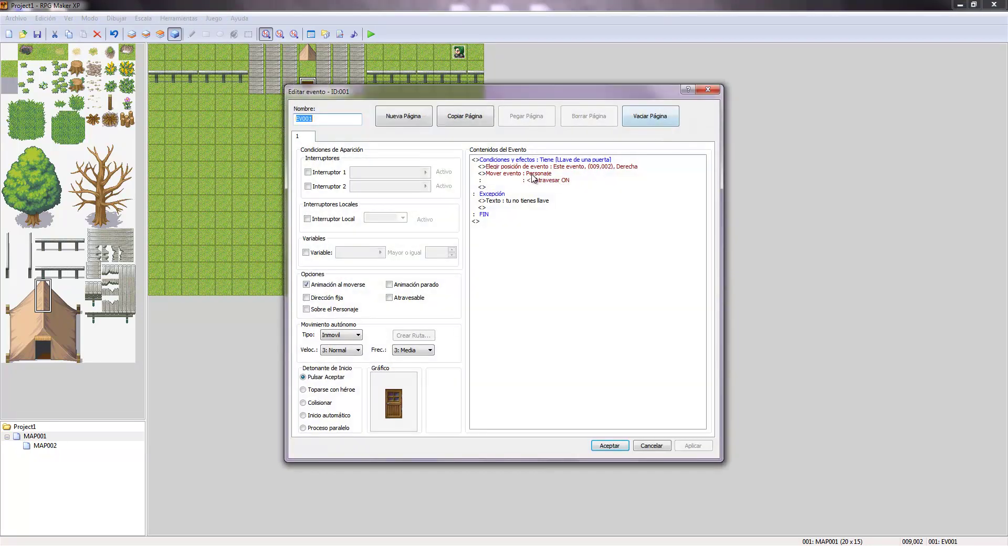
pyautogui.click(707, 89)
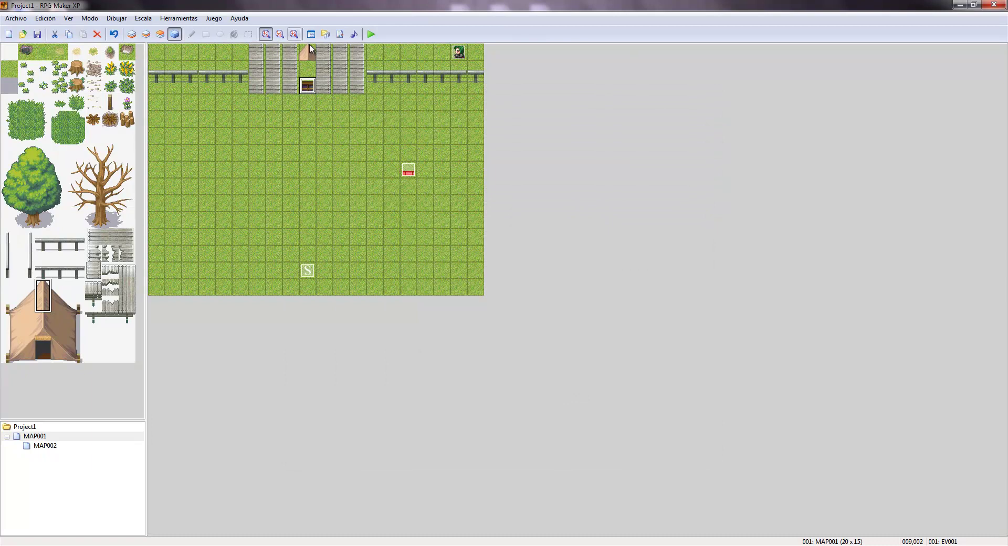
pyautogui.click(59, 445)
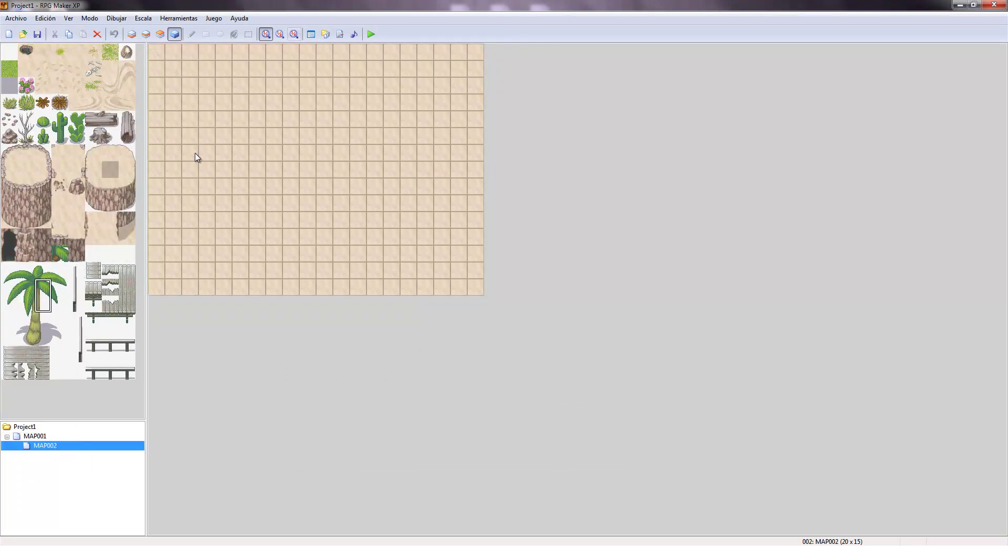
pyautogui.click(27, 437)
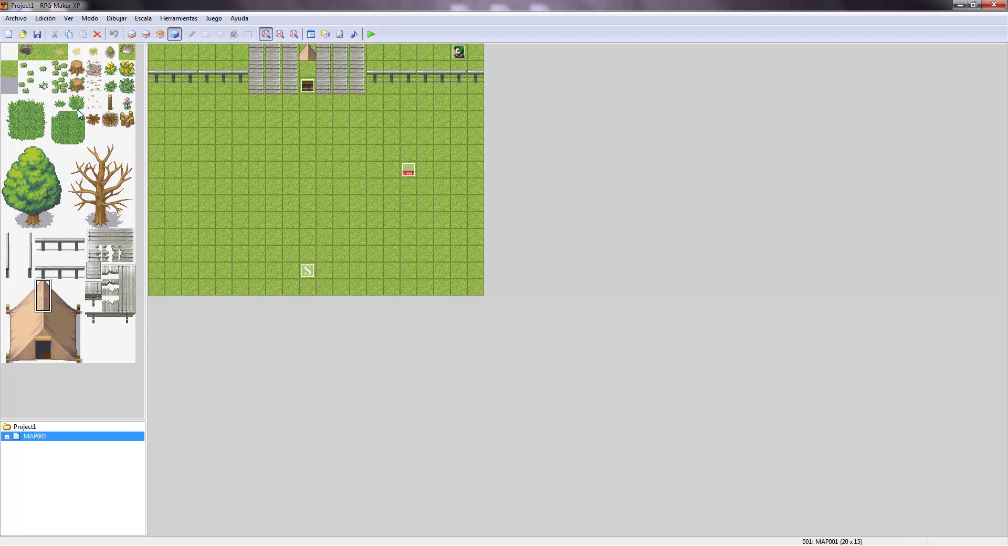
# Step: Paint the stone wall tile on layer 2 to build the enclosure walls around the chest
pyautogui.click(65, 249)
pyautogui.click(126, 238)
pyautogui.click(146, 35)
pyautogui.moveTo(239, 84)
pyautogui.mouseDown()
pyautogui.moveTo(235, 207)
pyautogui.moveTo(425, 205)
pyautogui.moveTo(464, 126)
pyautogui.moveTo(450, 89)
pyautogui.moveTo(367, 86)
pyautogui.mouseUp()
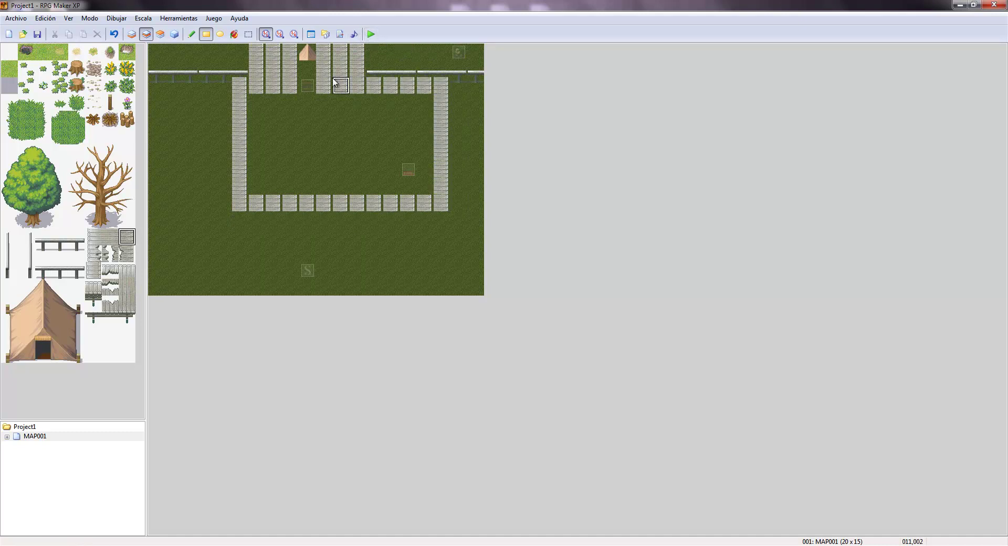
# Step: Erase the old stone blocks and tent peak along the top with the blank tile
pyautogui.rightClick(257, 54)
pyautogui.moveTo(251, 65); pyautogui.dragTo(401, 50)
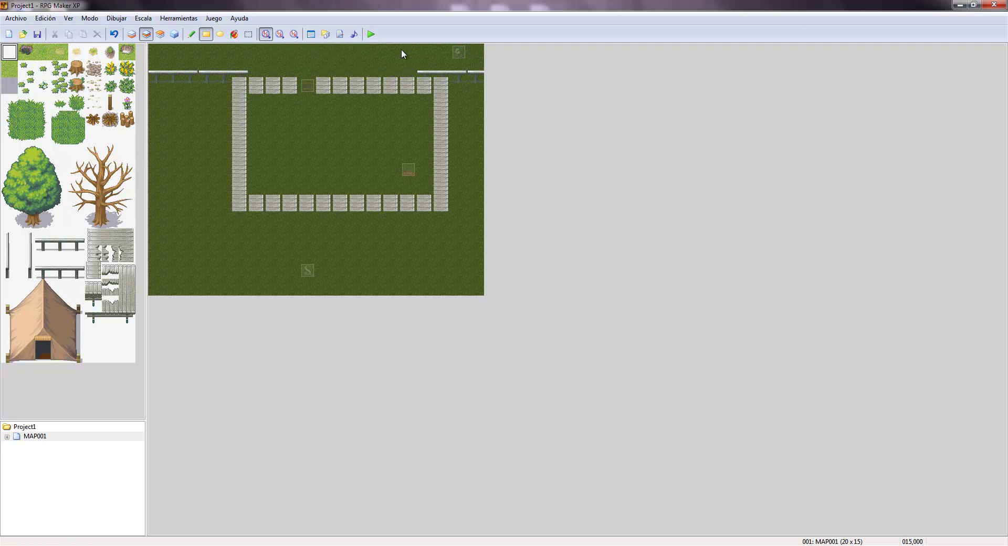
pyautogui.click(175, 35)
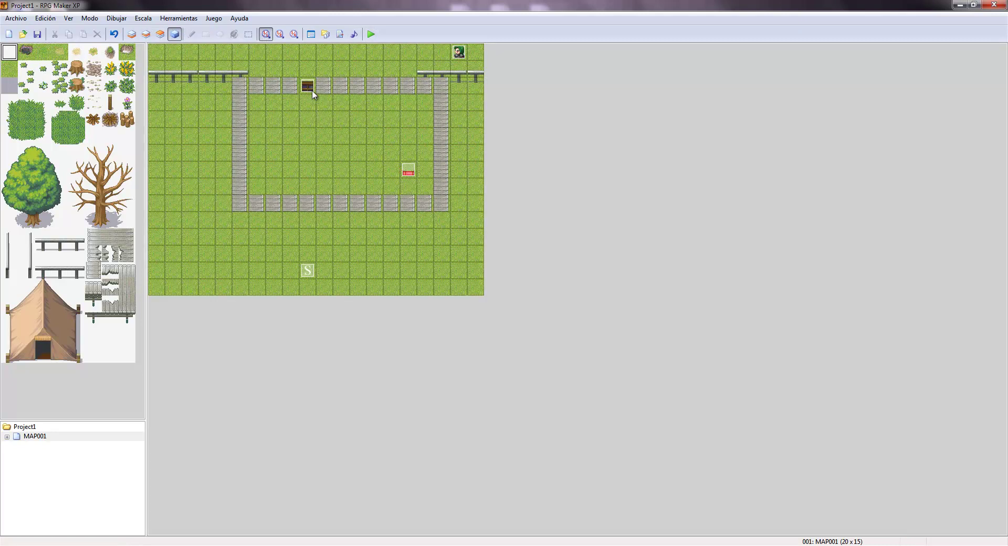
pyautogui.doubleClick(313, 91)
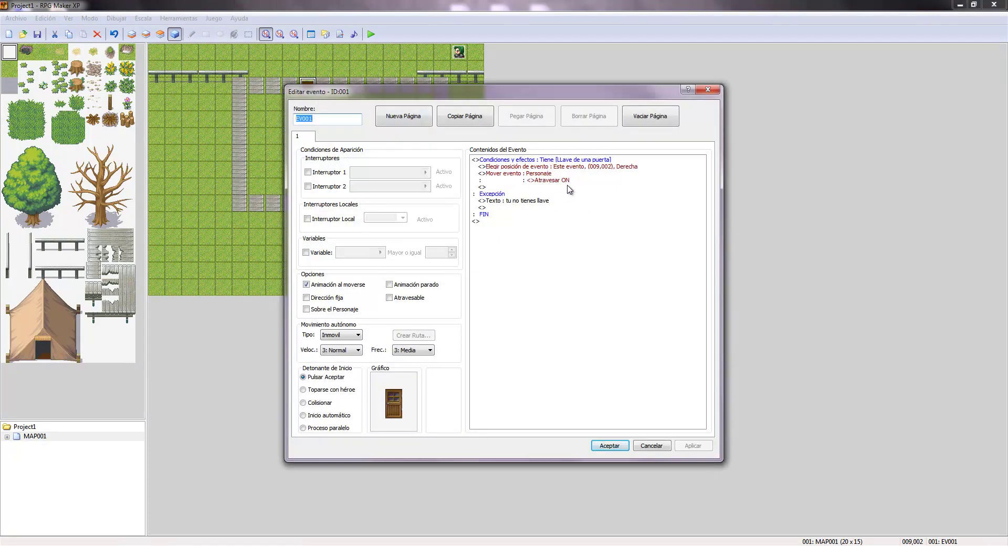
pyautogui.click(651, 446)
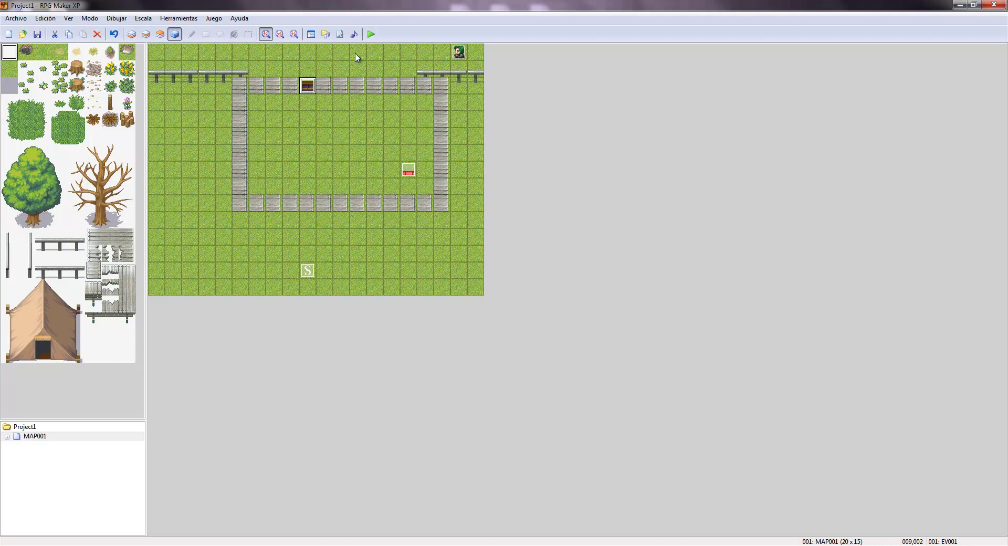
pyautogui.doubleClick(308, 86)
pyautogui.doubleClick(393, 418)
pyautogui.click(381, 312)
pyautogui.click(383, 345)
pyautogui.click(383, 291)
pyautogui.click(388, 206)
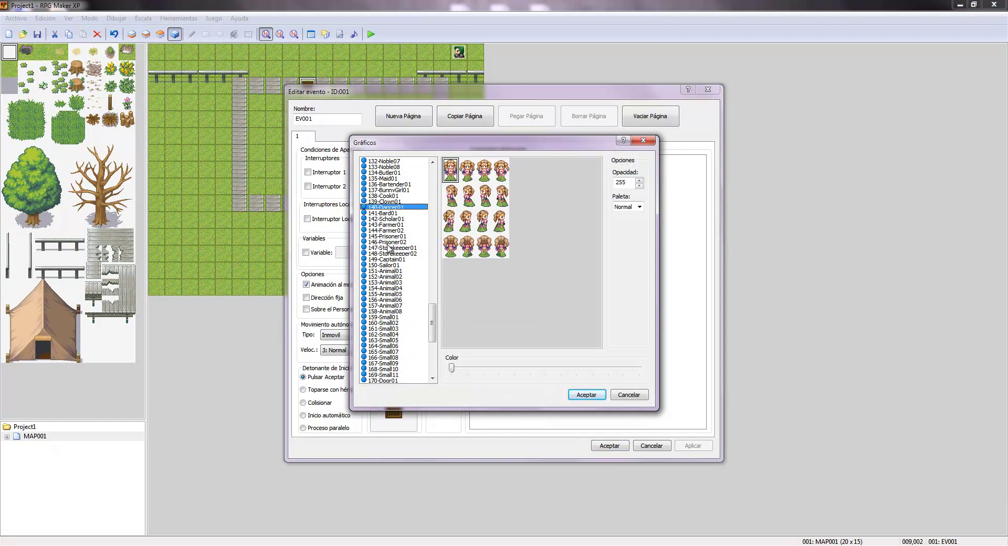
pyautogui.moveTo(431, 336); pyautogui.dragTo(432, 364)
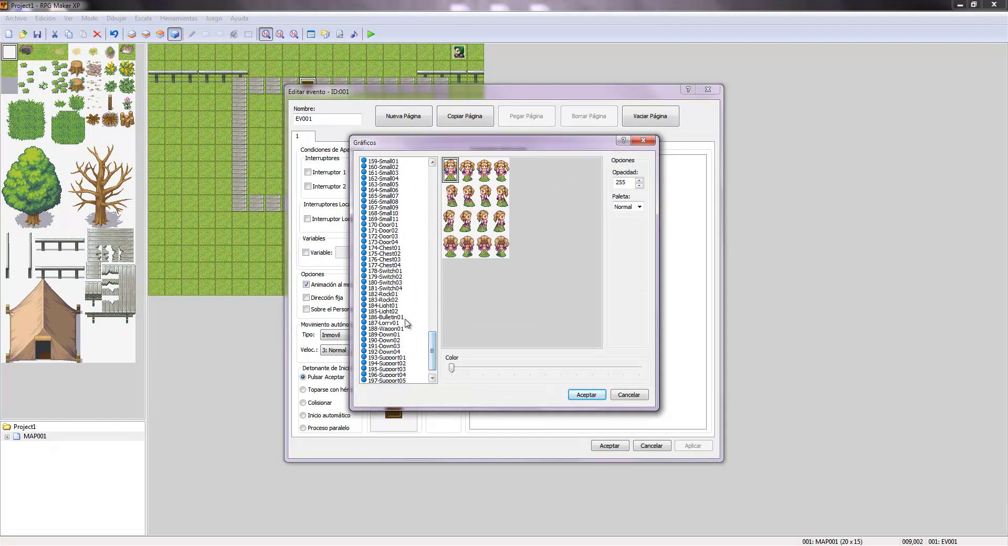
pyautogui.click(395, 259)
pyautogui.click(396, 236)
pyautogui.click(396, 230)
pyautogui.click(396, 242)
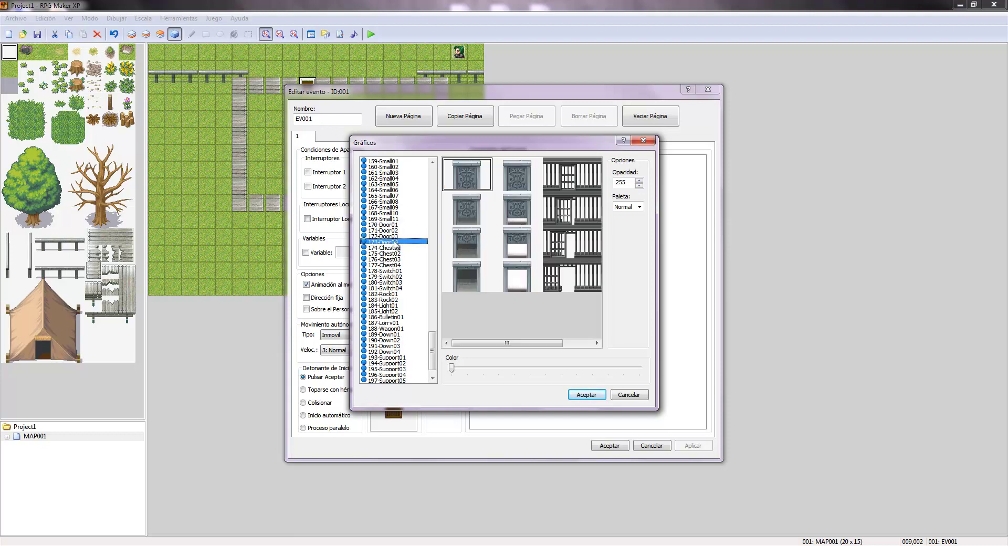
pyautogui.moveTo(566, 173); pyautogui.dragTo(570, 291)
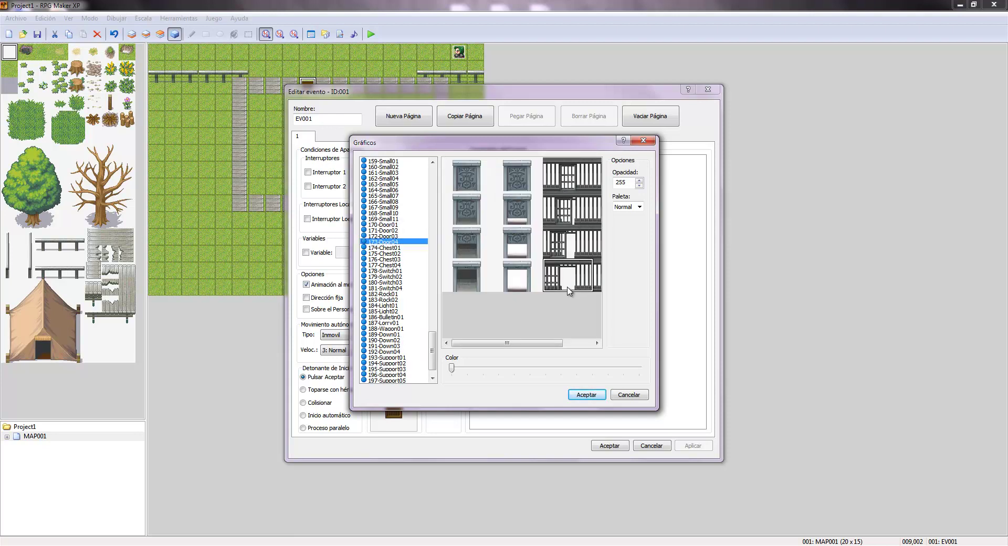
pyautogui.click(571, 177)
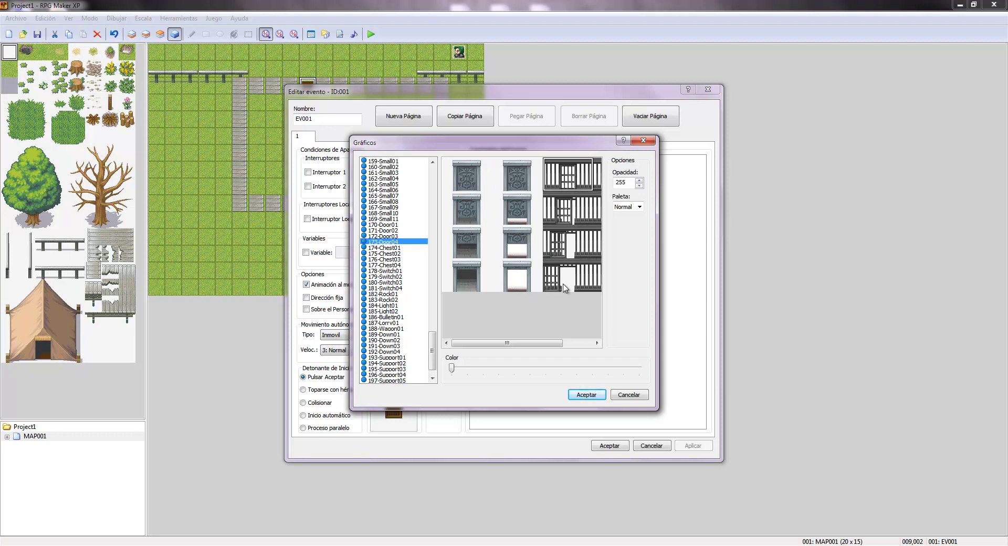
pyautogui.click(571, 279)
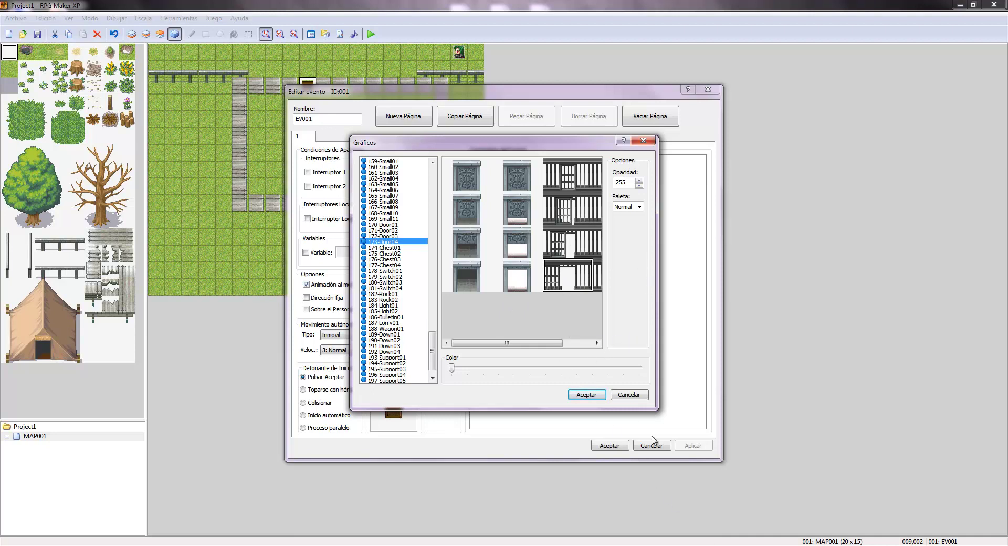
pyautogui.click(586, 395)
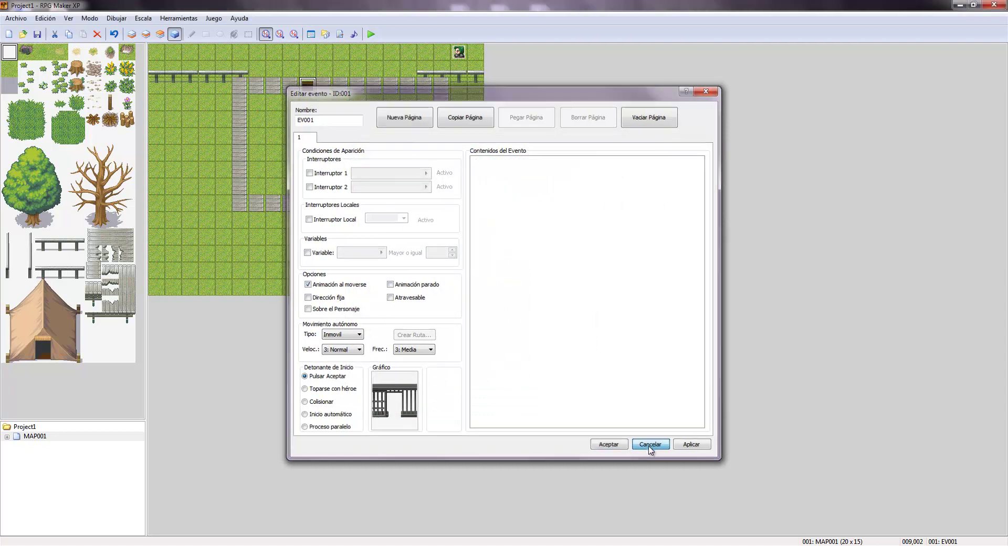
pyautogui.click(649, 447)
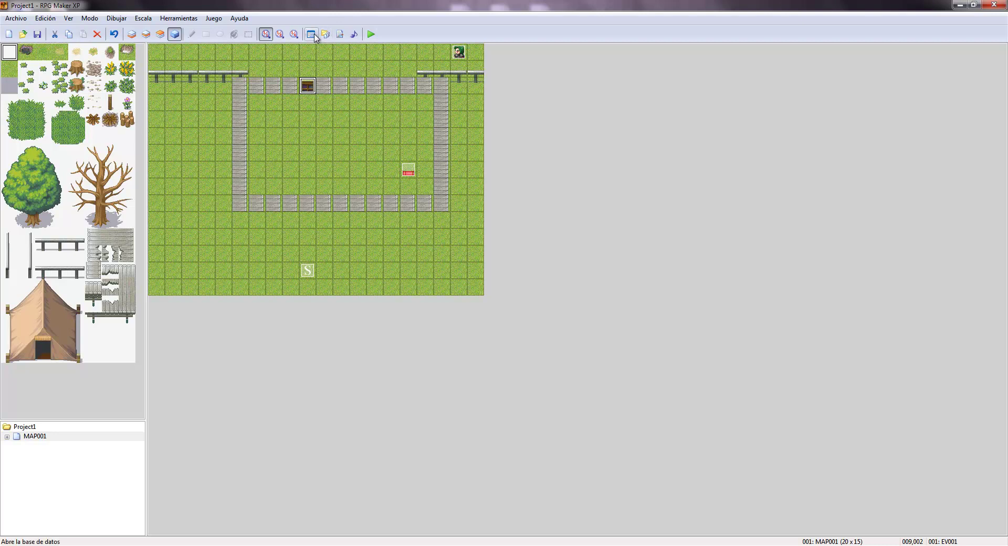
pyautogui.doubleClick(405, 166)
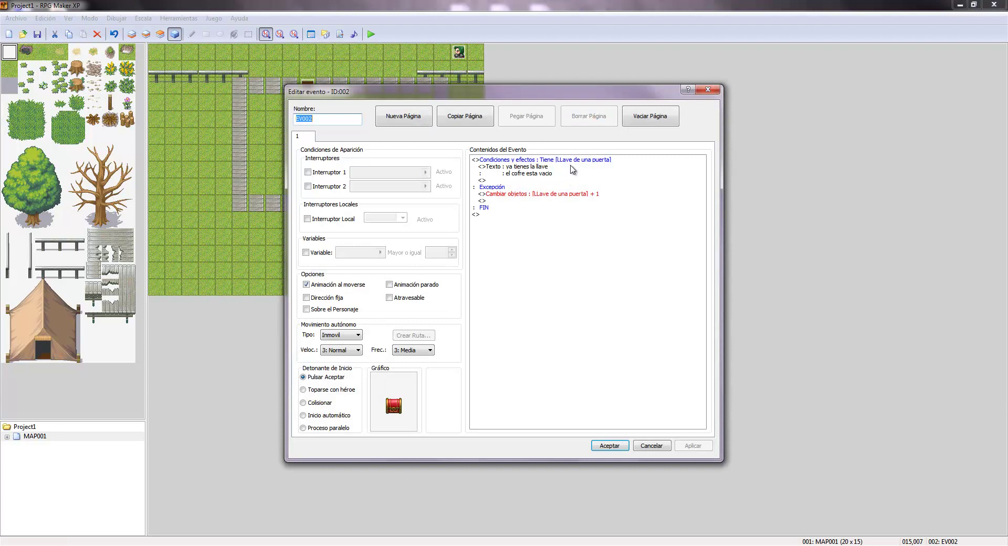
pyautogui.click(608, 445)
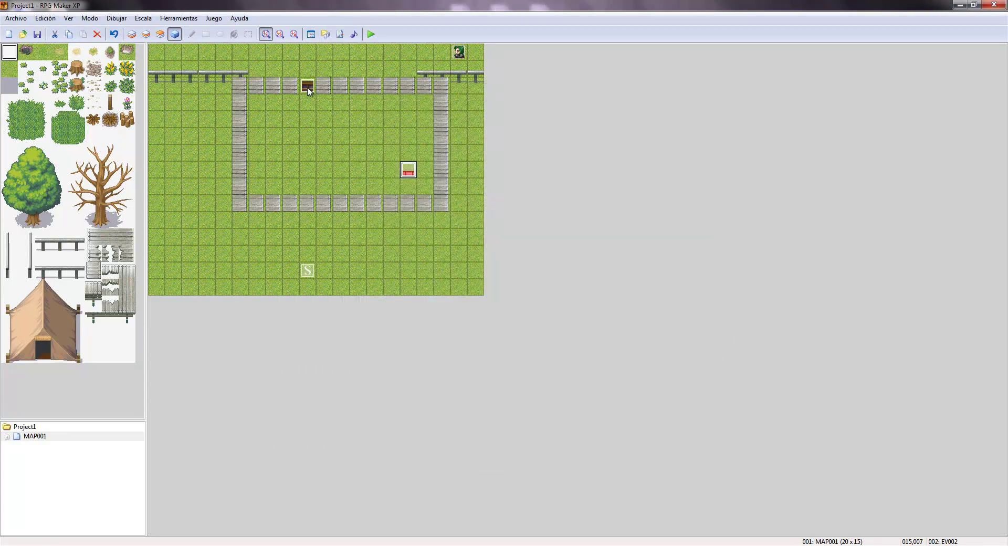
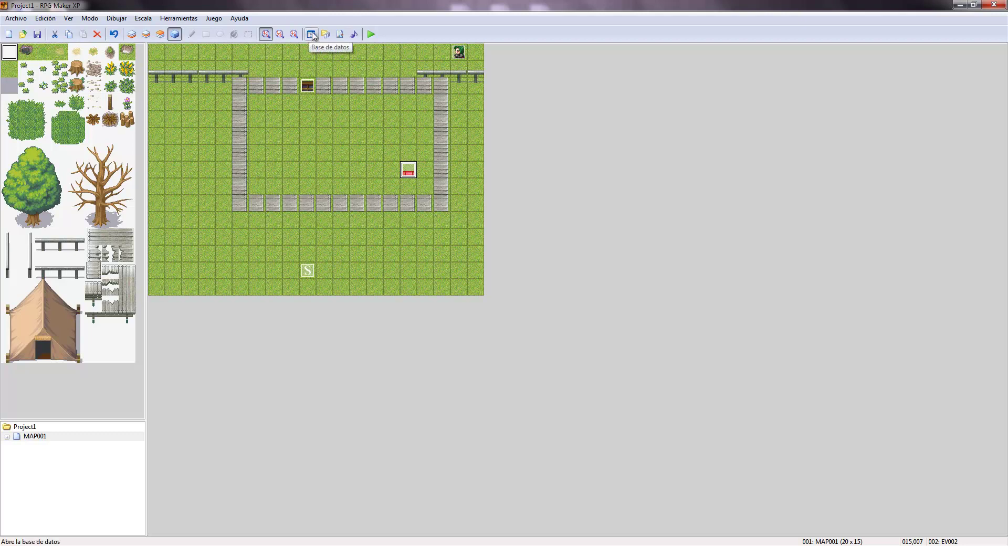
# Step: Raise the item database's maximum item count from 32 to 34
pyautogui.click(313, 34)
pyautogui.click(485, 131)
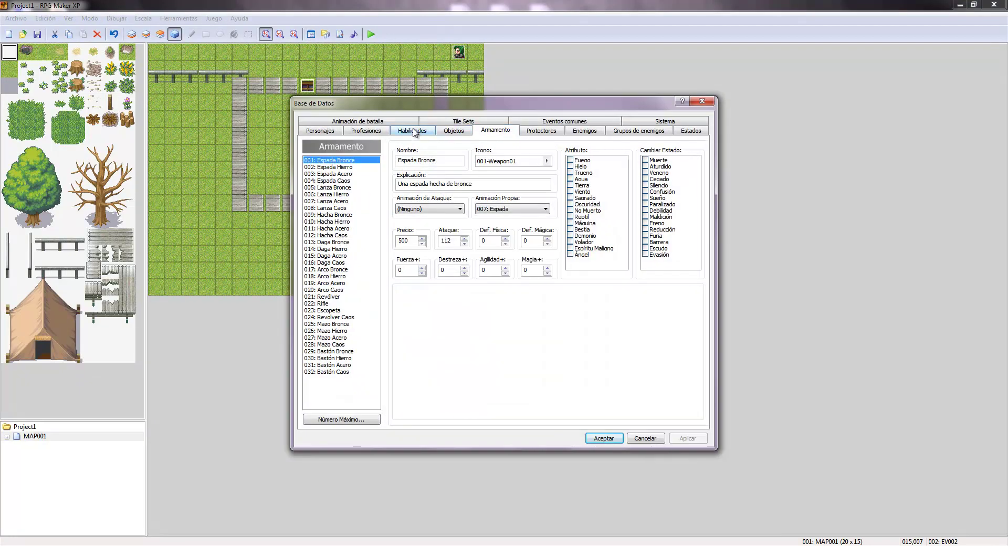
pyautogui.click(412, 131)
pyautogui.click(453, 132)
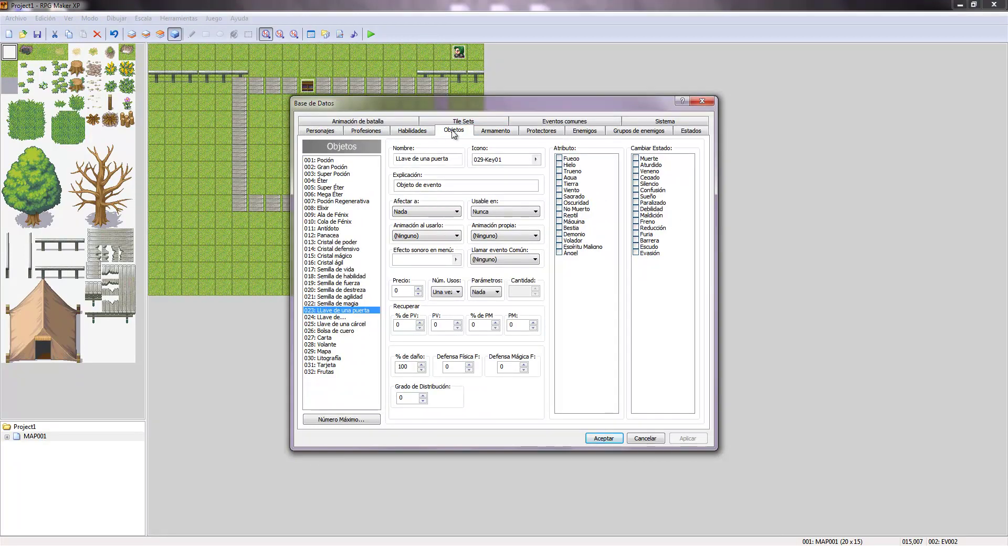
pyautogui.click(320, 372)
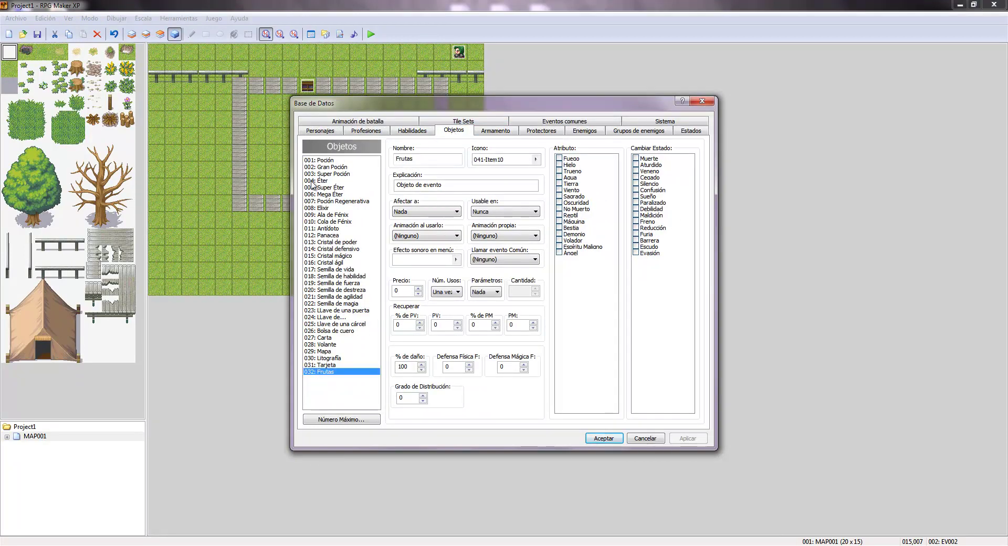
pyautogui.click(341, 420)
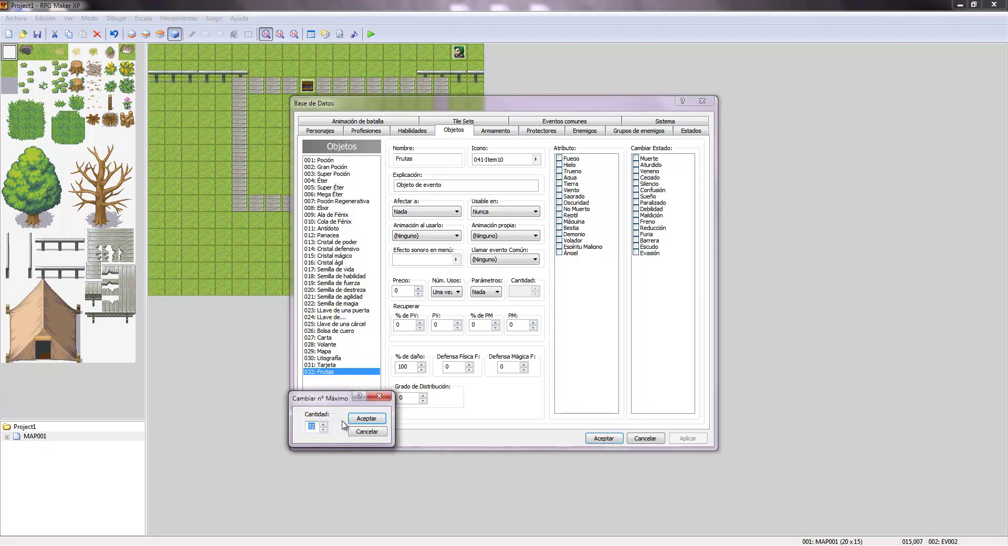
pyautogui.doubleClick(323, 424)
pyautogui.click(359, 419)
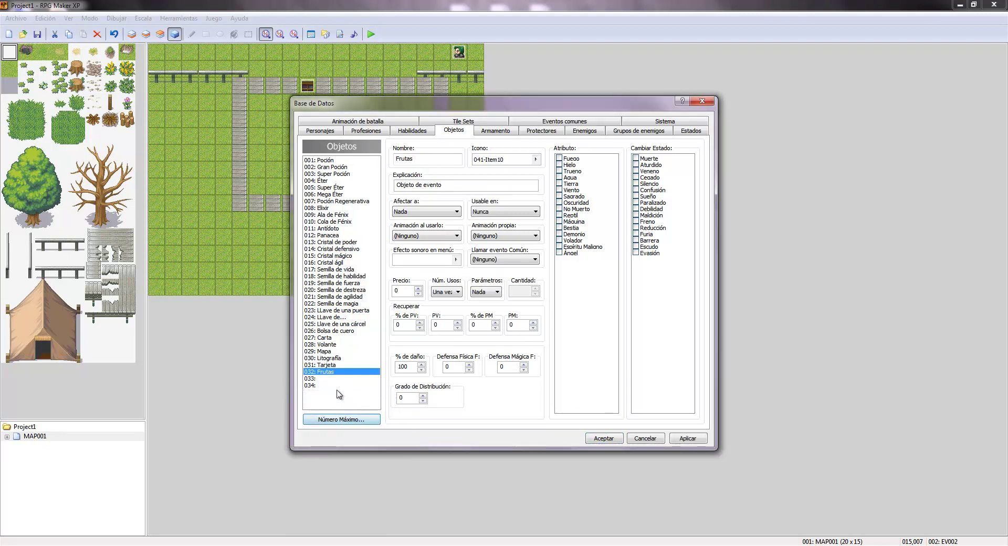
# Step: Set up item 033 as llave 1 with the 031-Key03 icon and start its description
pyautogui.click(330, 379)
pyautogui.click(436, 161)
pyautogui.write('llave 1')
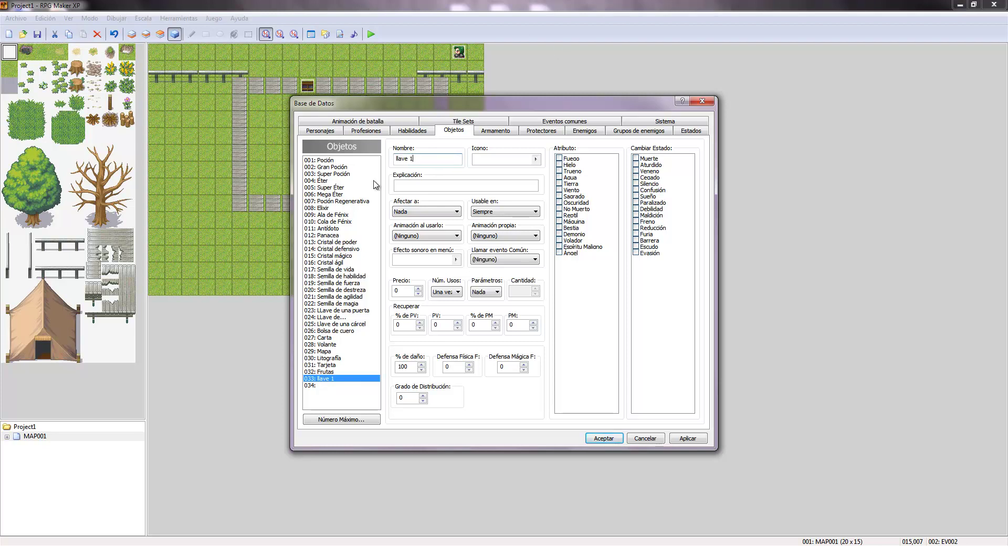
pyautogui.click(527, 161)
pyautogui.scroll(-4, 439, 270)
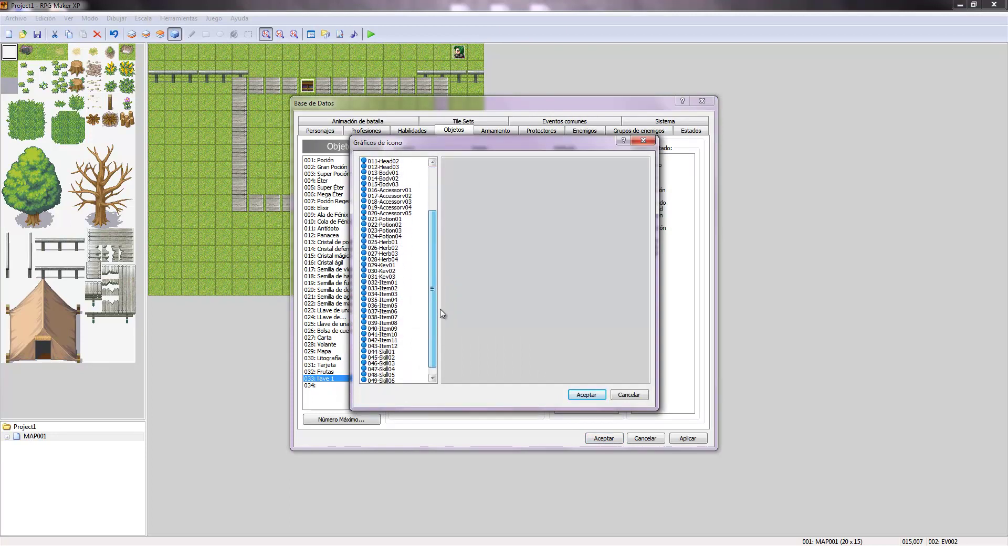
pyautogui.click(395, 260)
pyautogui.click(394, 270)
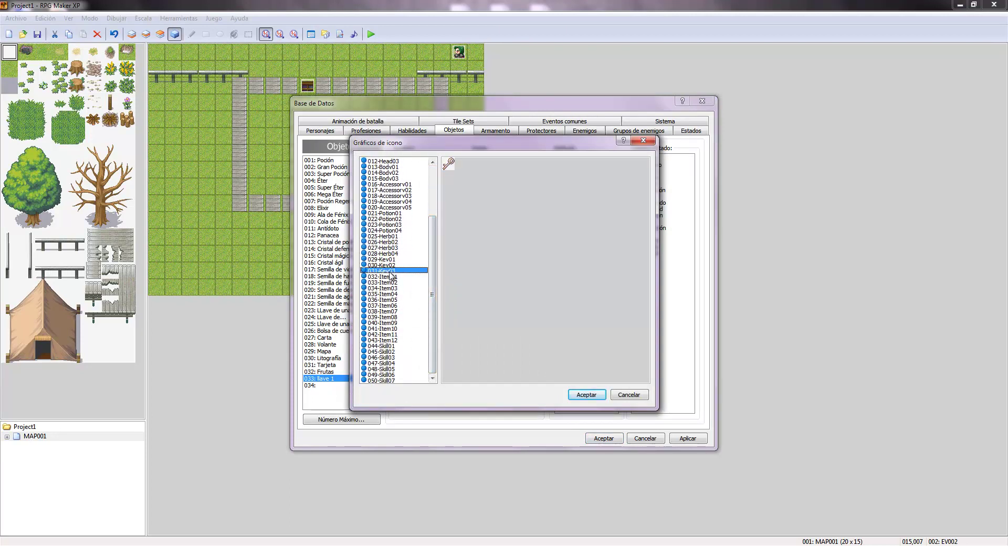
pyautogui.click(586, 394)
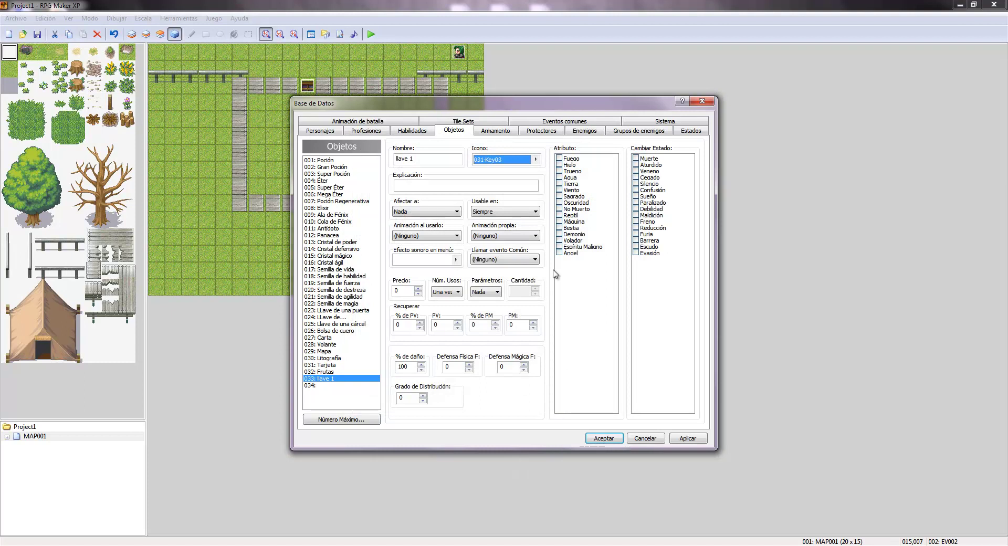
pyautogui.click(440, 187)
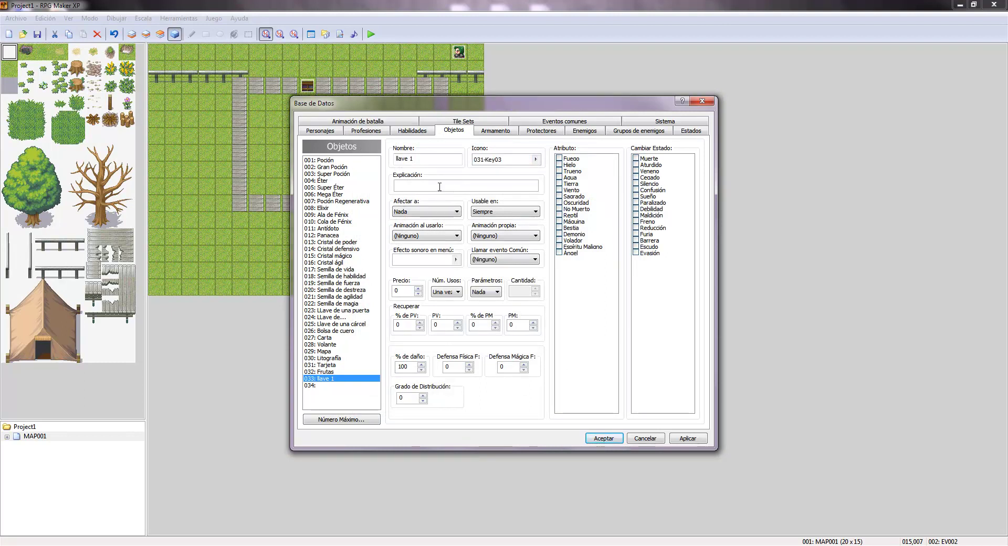
pyautogui.write('llave de celda 1')
# Step: Give item 034, llave 2, the 030-Key02 icon and save the database
pyautogui.click(327, 385)
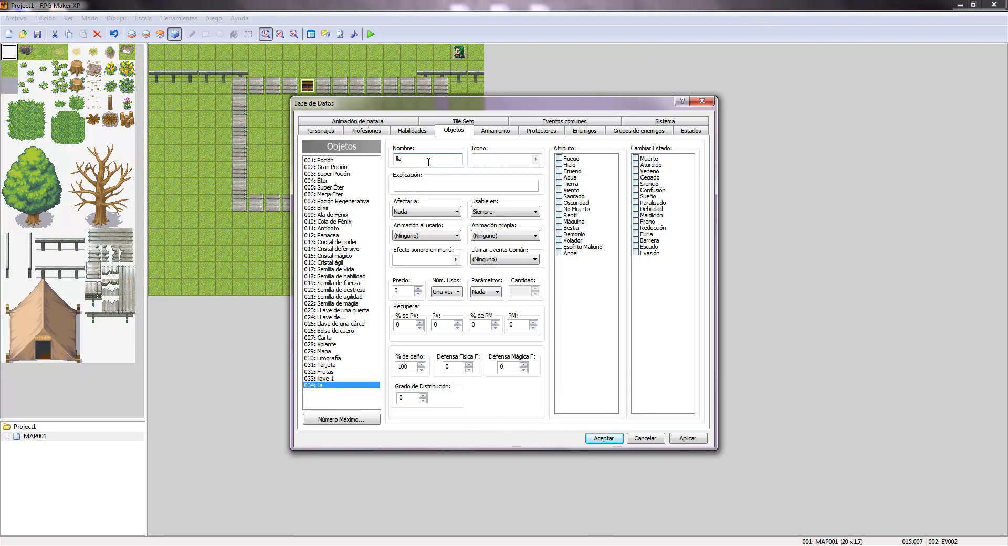
pyautogui.write('ve 2')
pyautogui.click(603, 438)
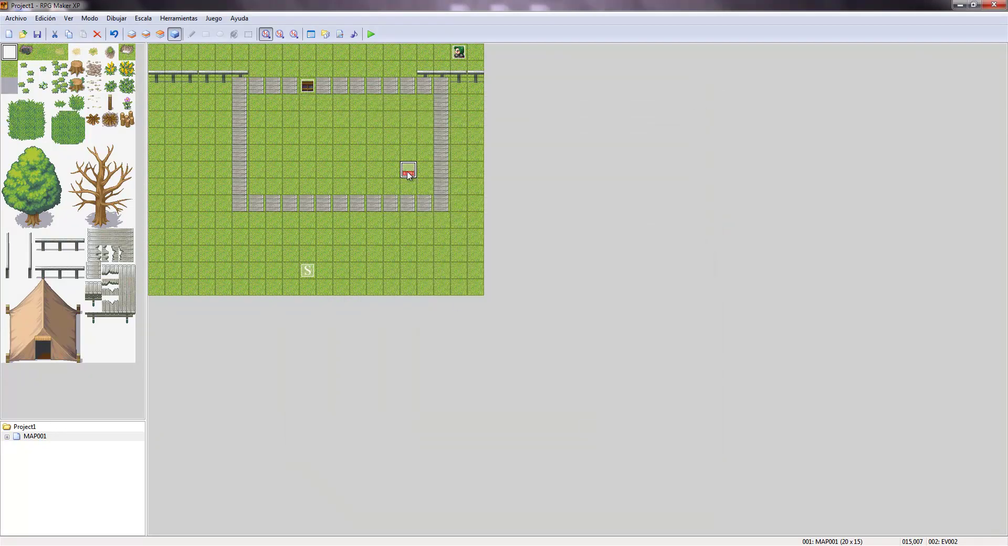
pyautogui.click(307, 35)
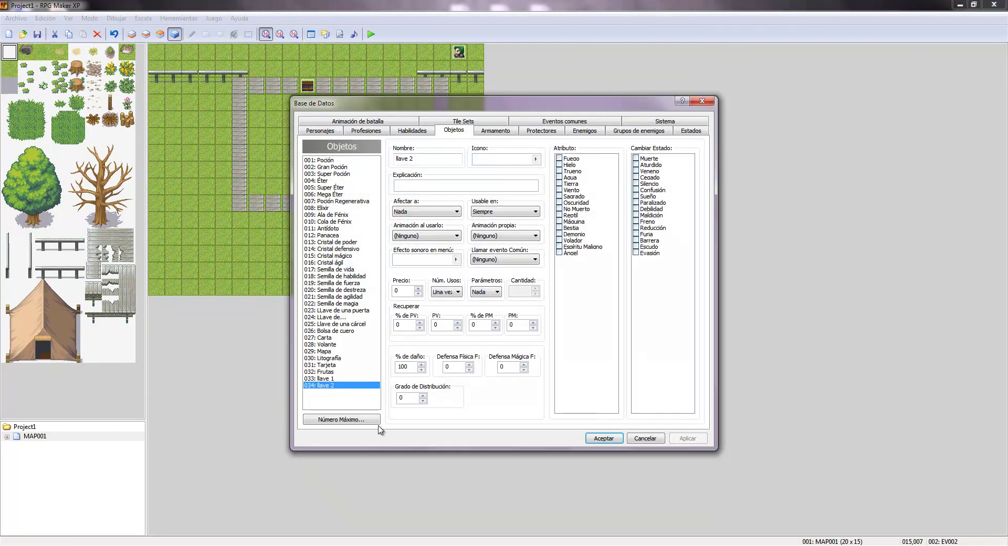
pyautogui.click(532, 160)
pyautogui.click(535, 160)
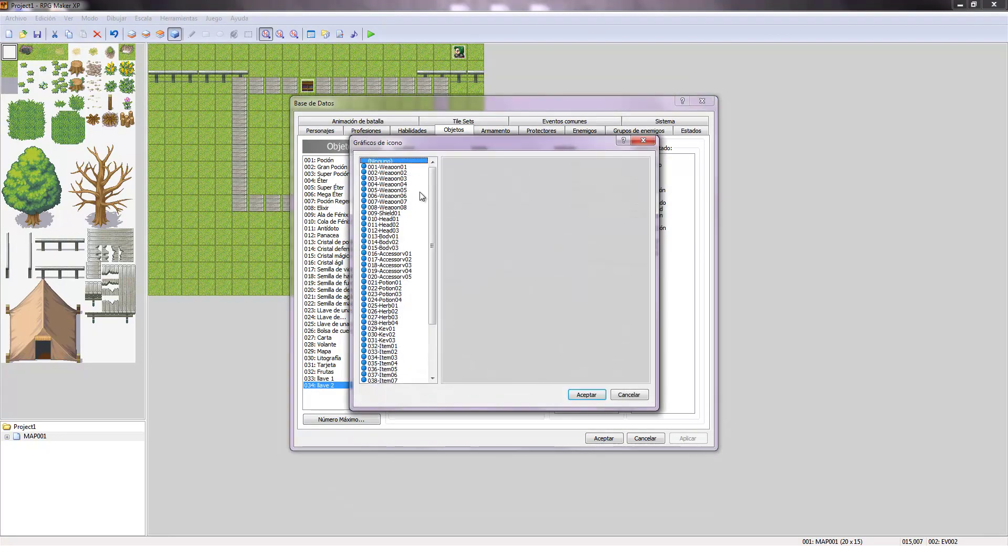
pyautogui.click(389, 335)
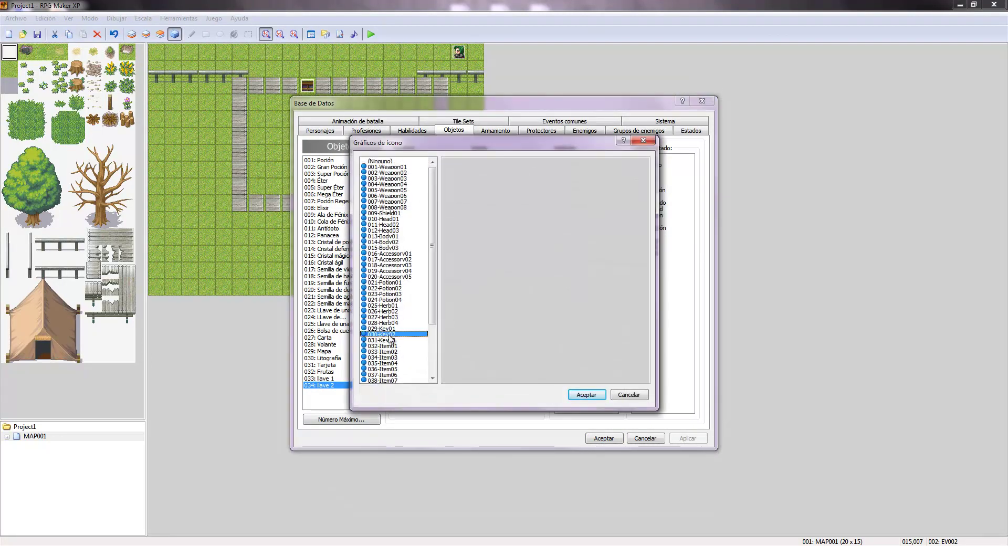
pyautogui.click(586, 395)
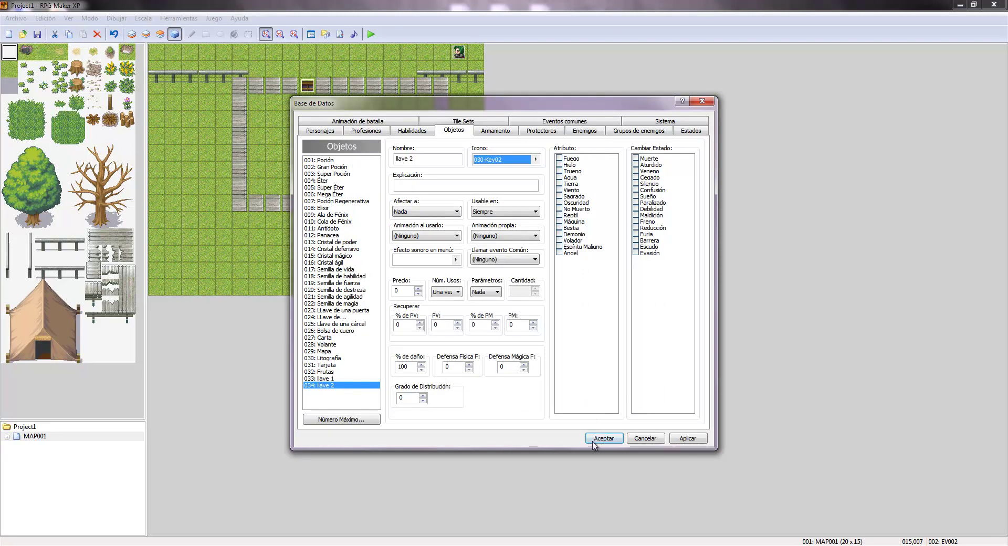
pyautogui.click(601, 438)
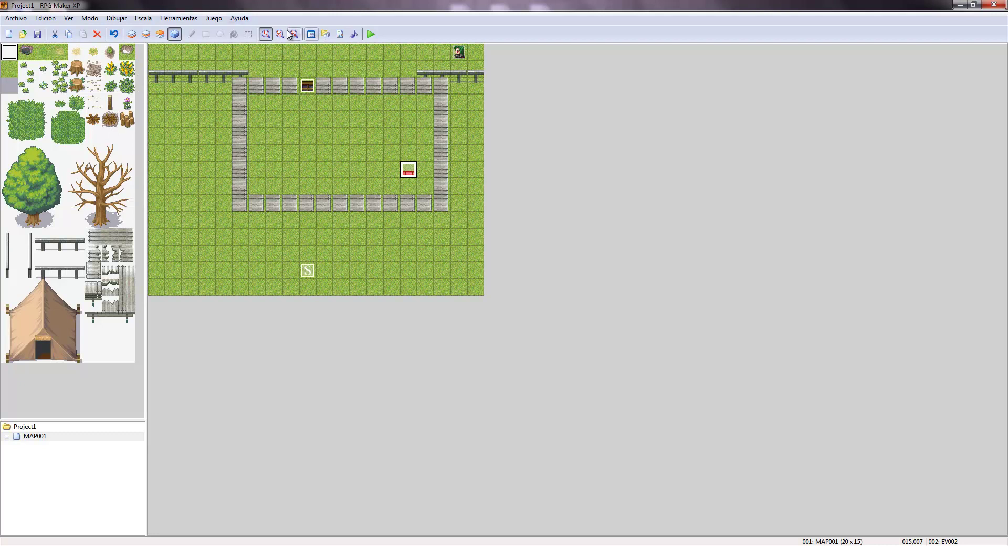
# Step: On layer 2, paint wooden plank walls for a left room and a lower room
pyautogui.click(146, 34)
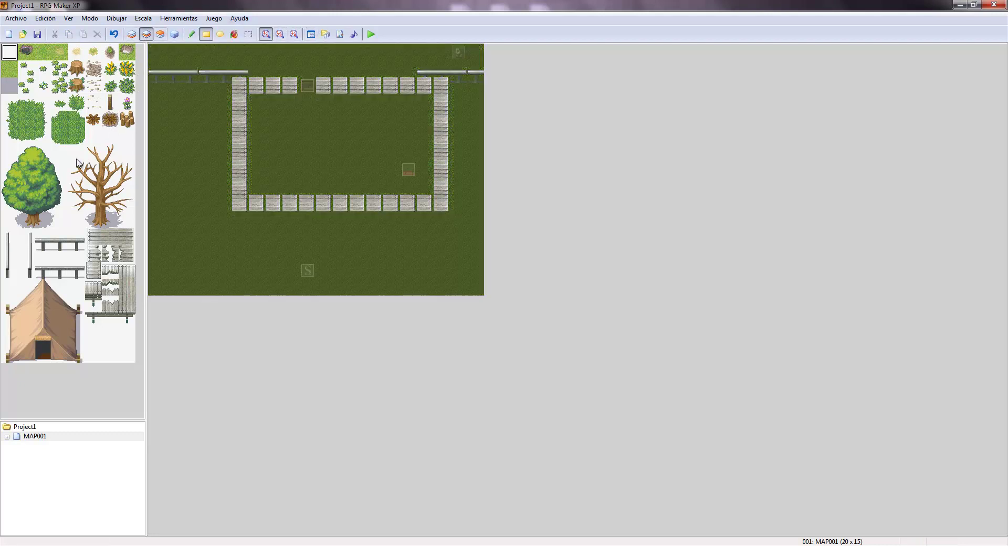
pyautogui.click(112, 234)
pyautogui.moveTo(237, 118); pyautogui.dragTo(156, 119)
pyautogui.moveTo(225, 202); pyautogui.dragTo(157, 203)
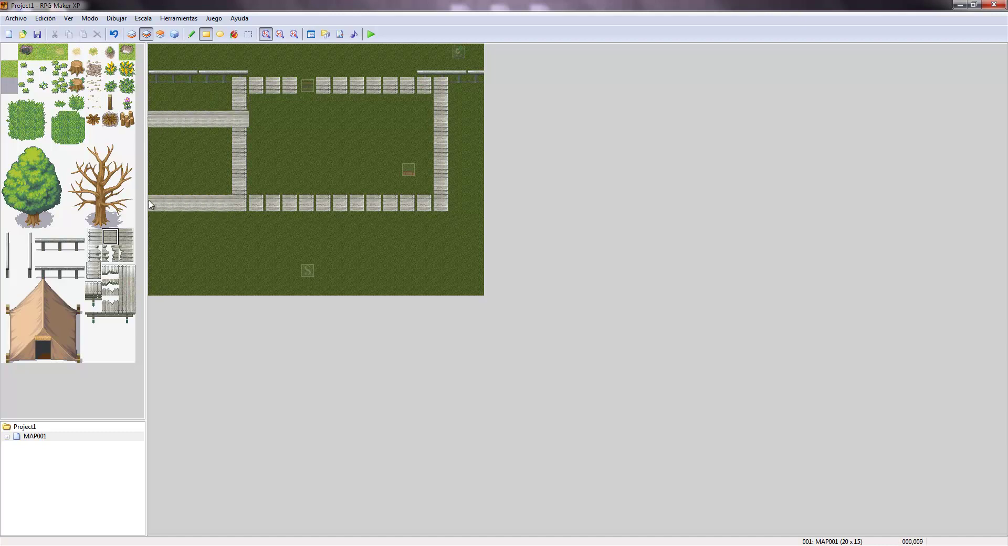
pyautogui.moveTo(156, 133); pyautogui.dragTo(156, 189)
pyautogui.moveTo(257, 203); pyautogui.dragTo(257, 292)
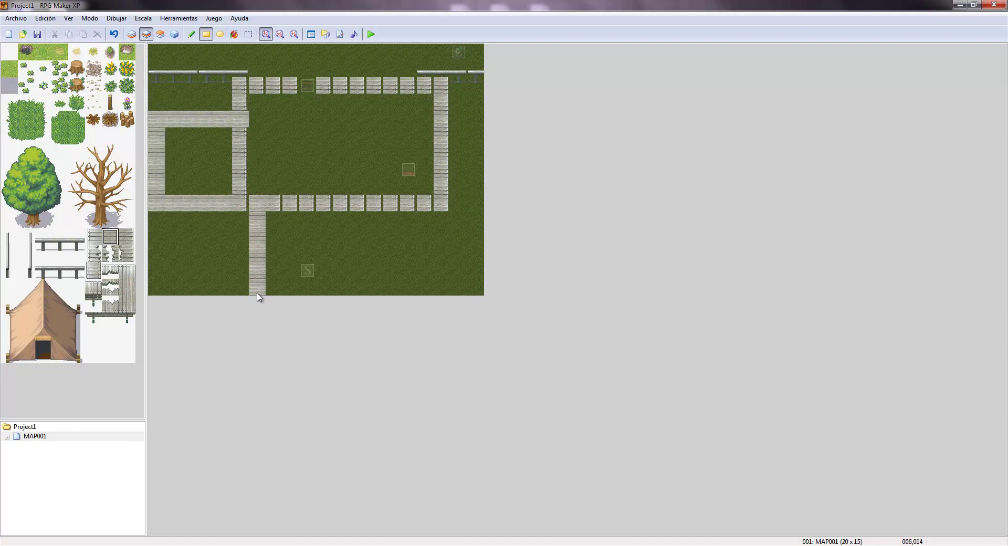
pyautogui.moveTo(375, 203)
pyautogui.mouseDown()
pyautogui.moveTo(374, 288)
pyautogui.moveTo(274, 287)
pyautogui.mouseUp()
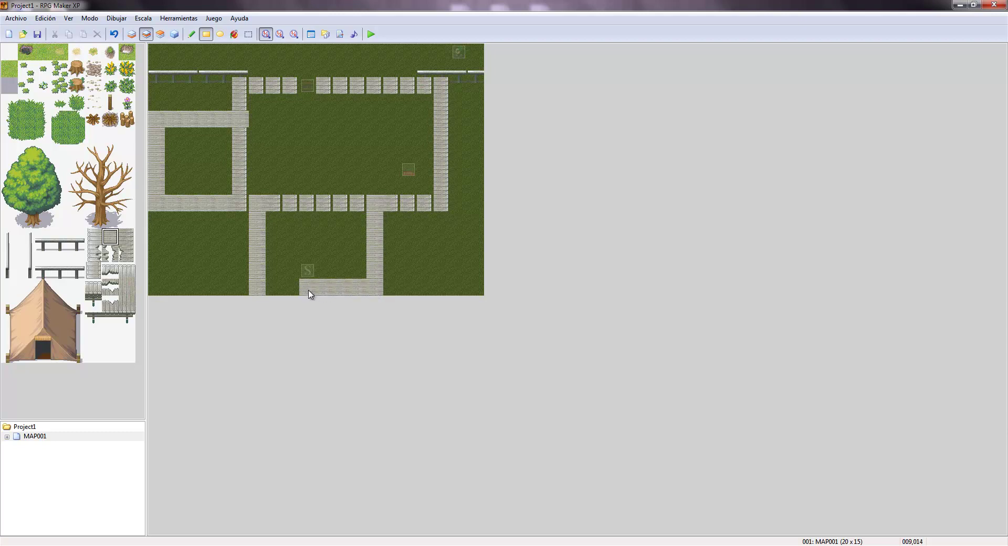
# Step: Erase doorway gaps in the main room's bottom wall and the left room's wall
pyautogui.click(9, 51)
pyautogui.click(324, 204)
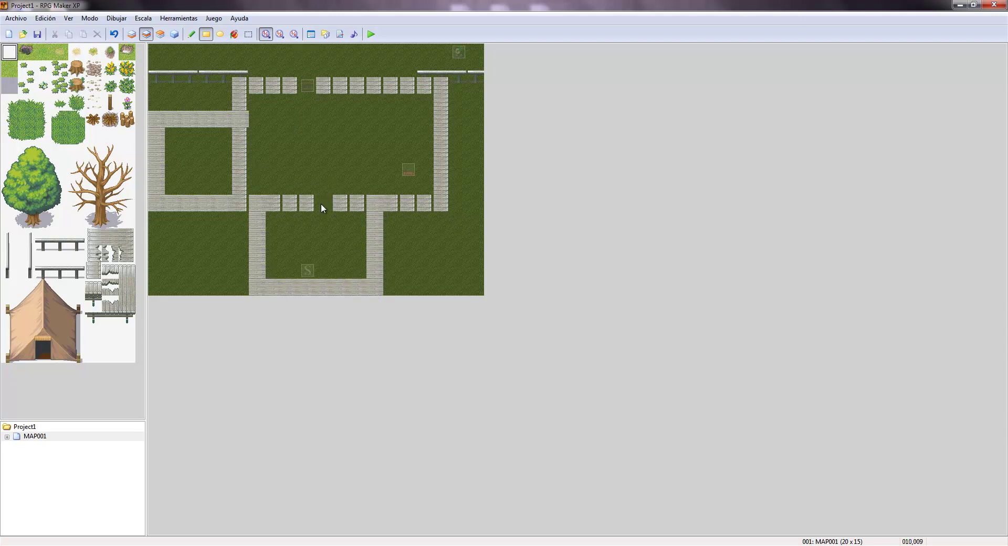
pyautogui.click(236, 158)
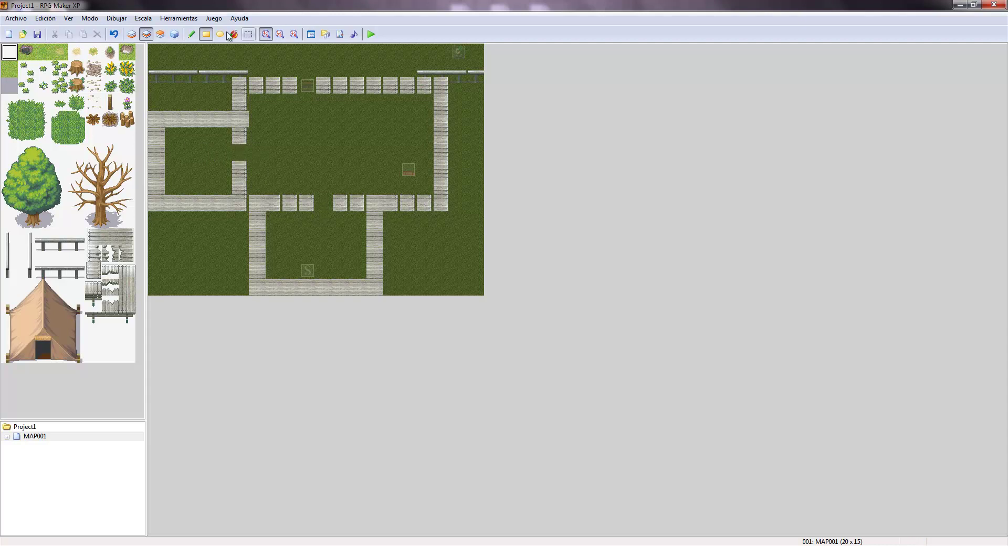
pyautogui.click(174, 34)
pyautogui.click(313, 87)
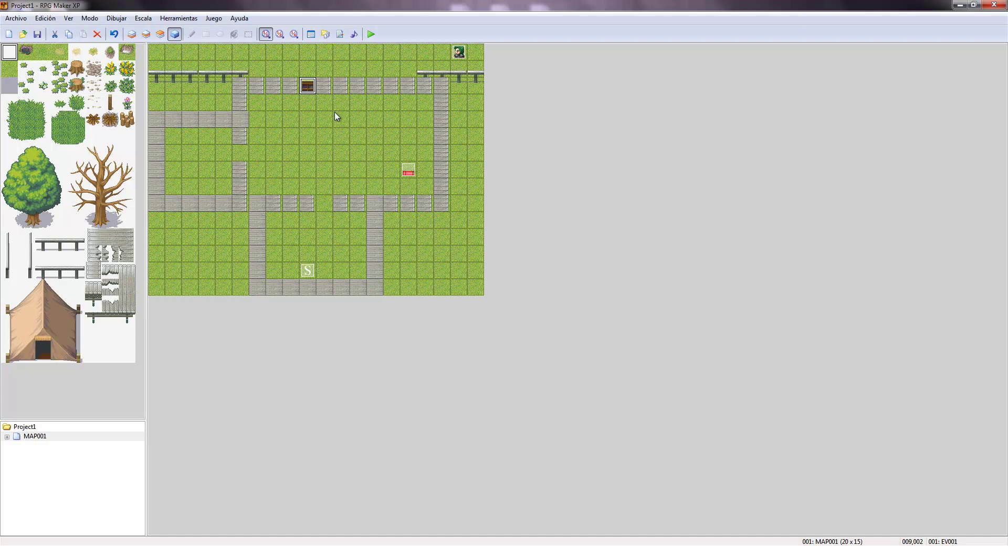
# Step: Move the chest down and paste copies of it into the left and lower doorways
pyautogui.moveTo(303, 103)
pyautogui.mouseDown()
pyautogui.moveTo(306, 131)
pyautogui.moveTo(309, 86)
pyautogui.mouseUp()
pyautogui.rightClick(309, 87)
pyautogui.click(340, 127)
pyautogui.click(244, 157)
pyautogui.rightClick(245, 156)
pyautogui.click(294, 200)
pyautogui.rightClick(330, 205)
pyautogui.click(342, 253)
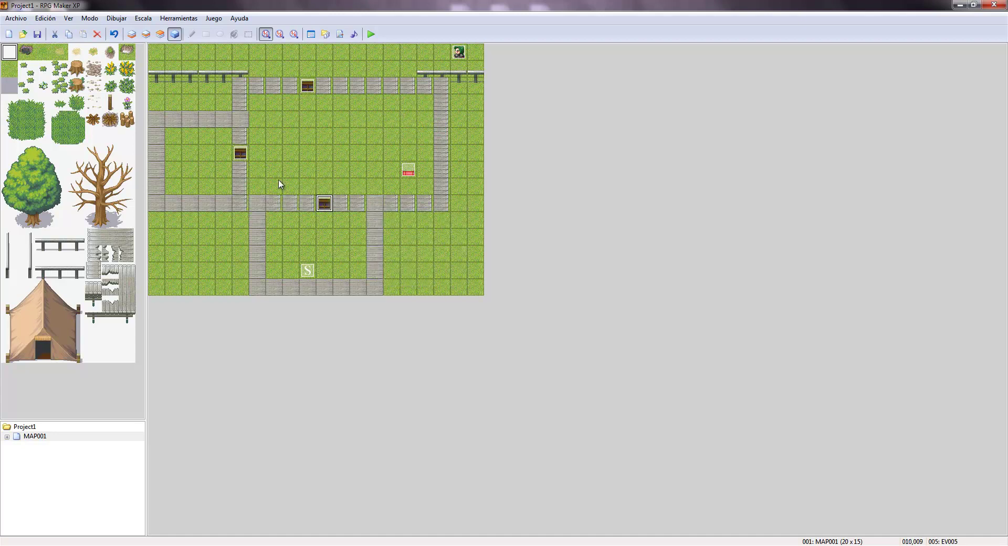
# Step: Copy the red door event, pasting copies beside the lower room and in the left room
pyautogui.click(407, 170)
pyautogui.rightClick(408, 168)
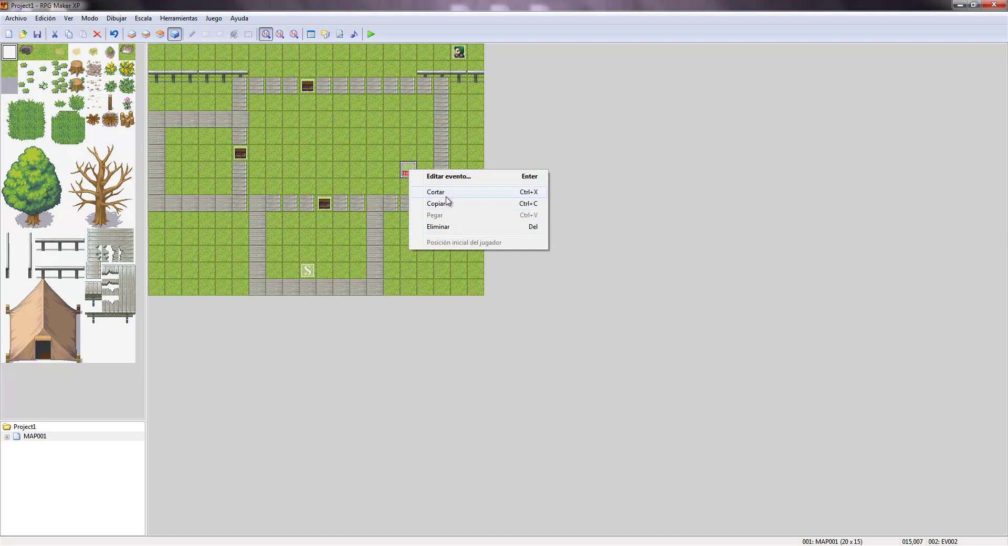
pyautogui.click(445, 203)
pyautogui.click(358, 237)
pyautogui.rightClick(359, 238)
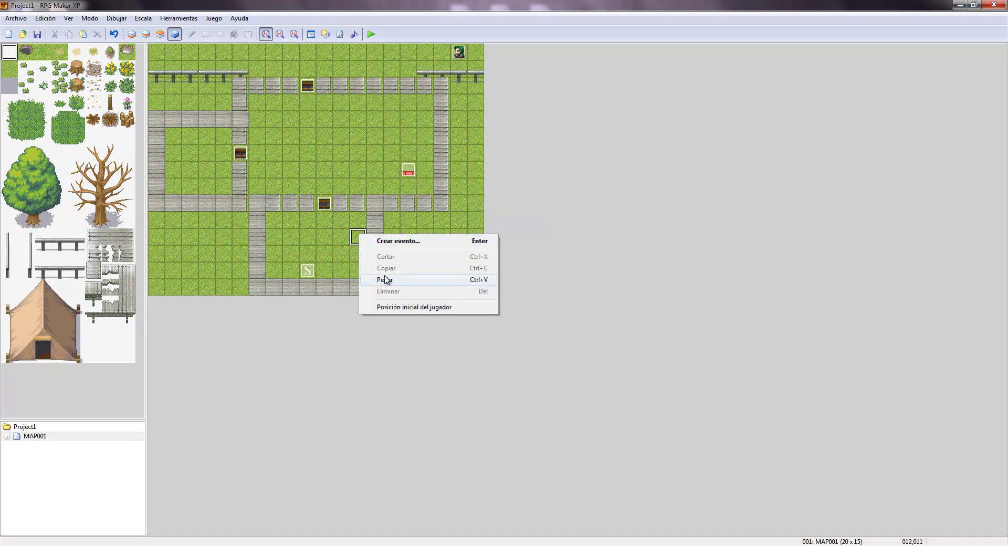
pyautogui.click(386, 277)
pyautogui.rightClick(202, 134)
pyautogui.click(238, 179)
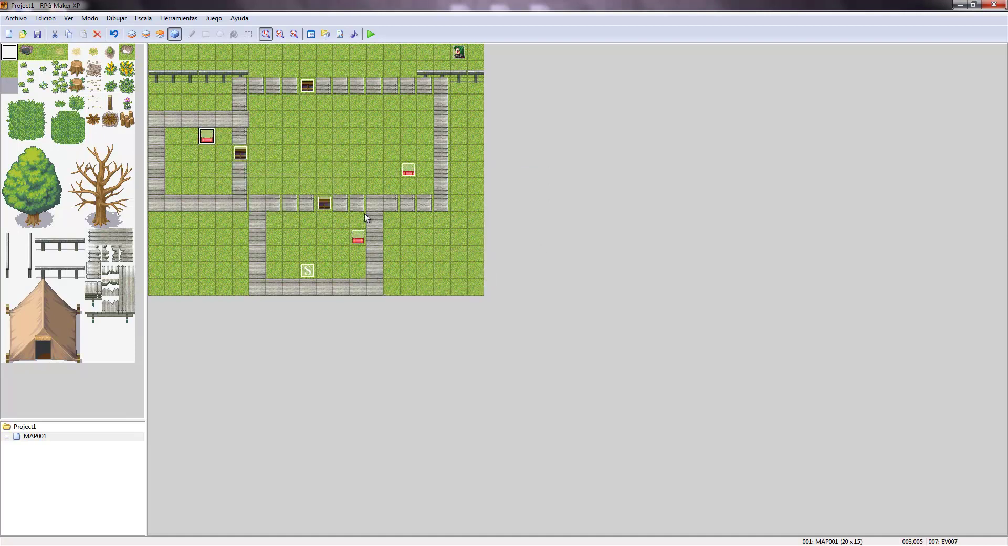
# Step: Change the lower red chest's conditional branch to check for item 033: llave 1
pyautogui.doubleClick(359, 239)
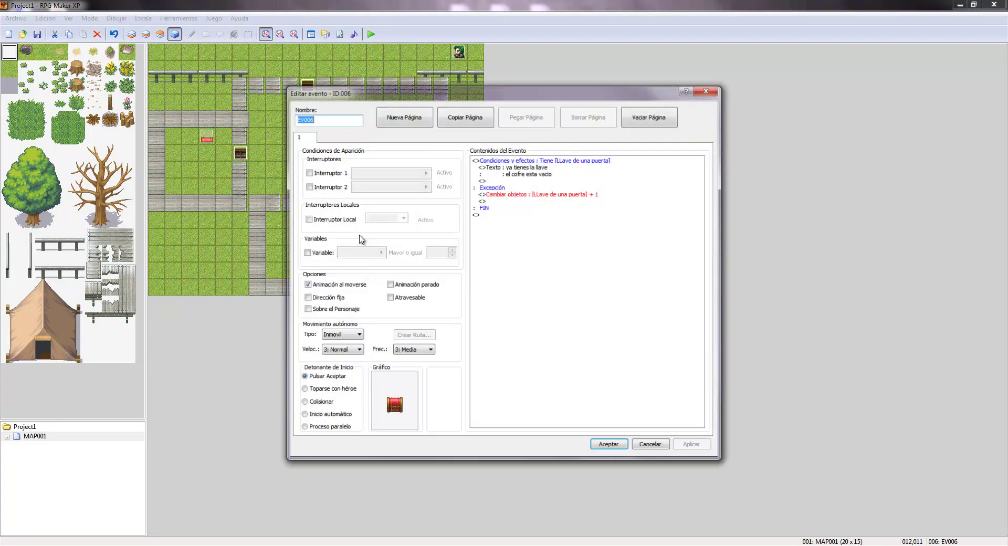
pyautogui.click(570, 165)
pyautogui.rightClick(569, 164)
pyautogui.click(588, 181)
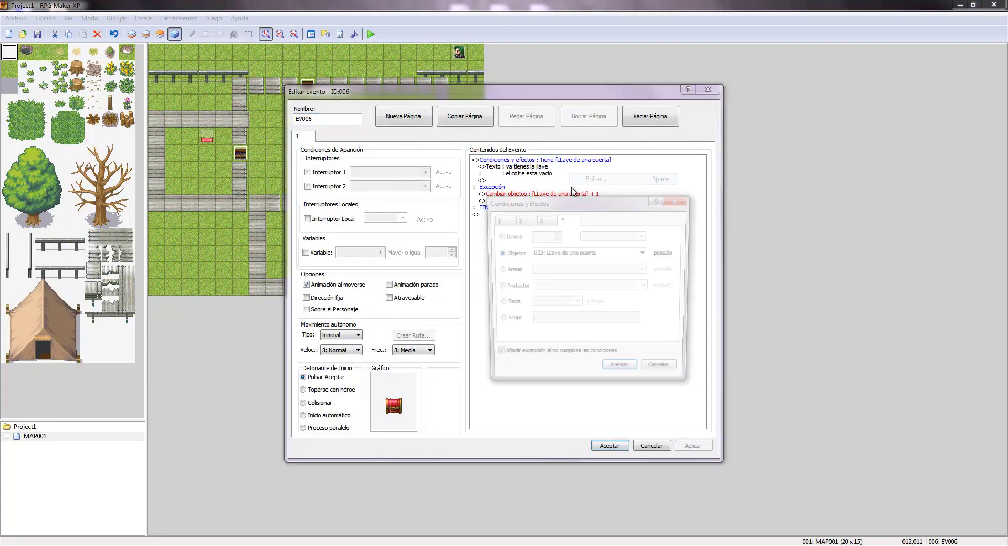
pyautogui.click(644, 254)
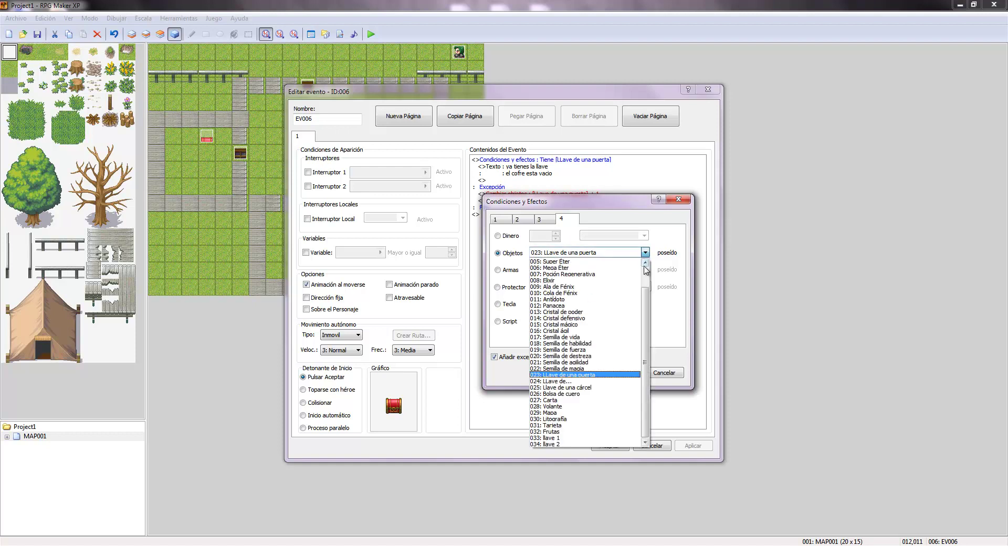
pyautogui.click(565, 438)
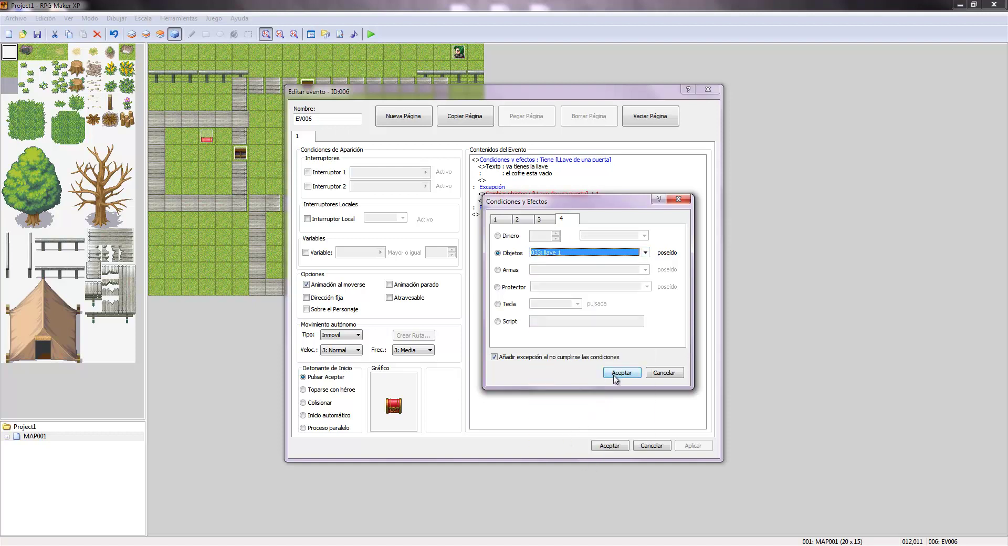
pyautogui.click(662, 374)
pyautogui.click(651, 445)
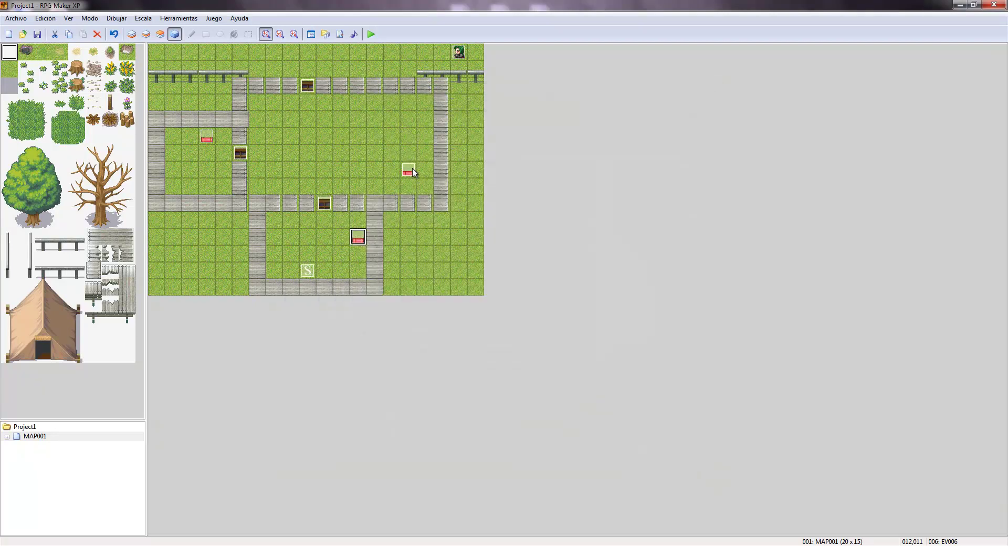
# Step: Reopen the lower chest, reapply the llave 1 item condition and save the event
pyautogui.rightClick(359, 240)
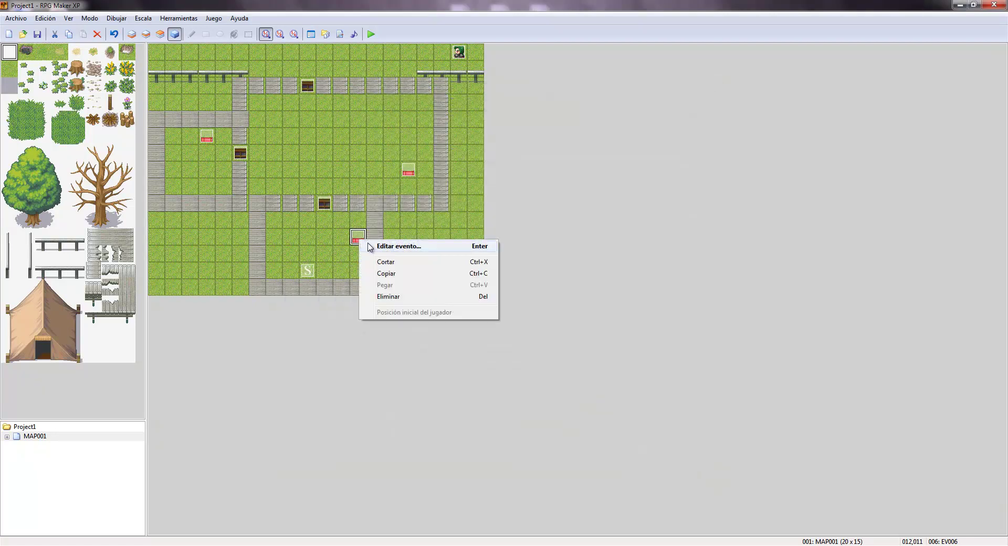
pyautogui.click(404, 247)
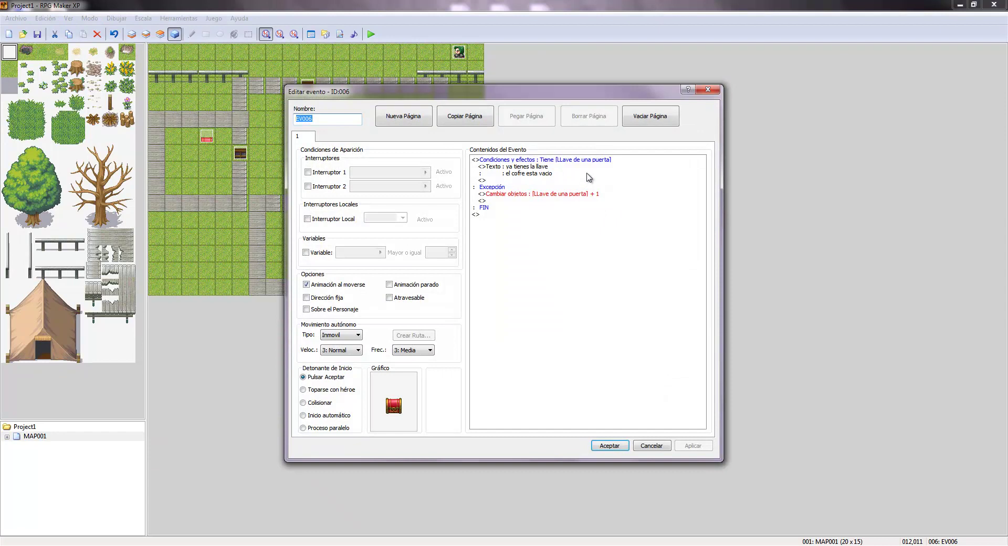
pyautogui.rightClick(584, 161)
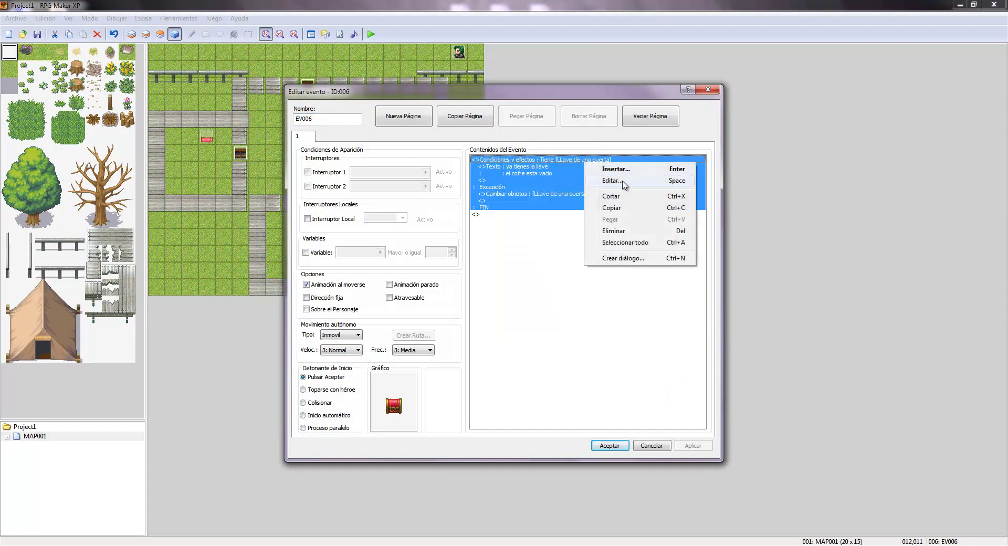
pyautogui.click(623, 181)
pyautogui.click(645, 253)
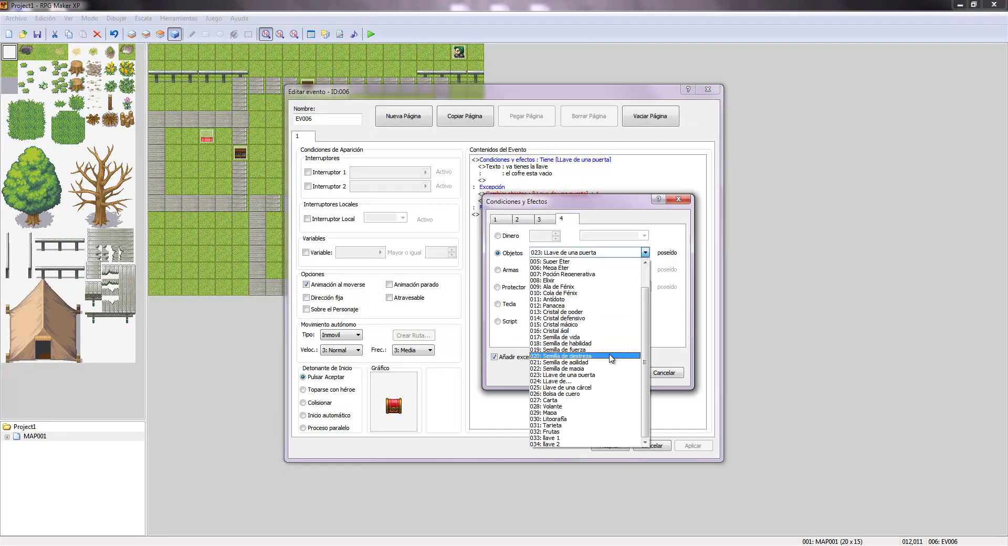
pyautogui.click(573, 438)
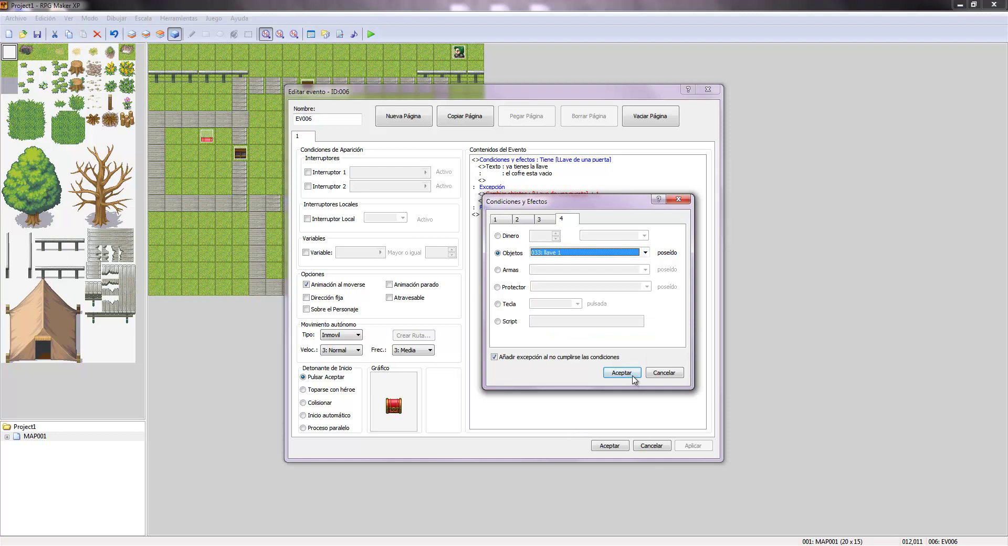
pyautogui.click(622, 373)
pyautogui.click(609, 444)
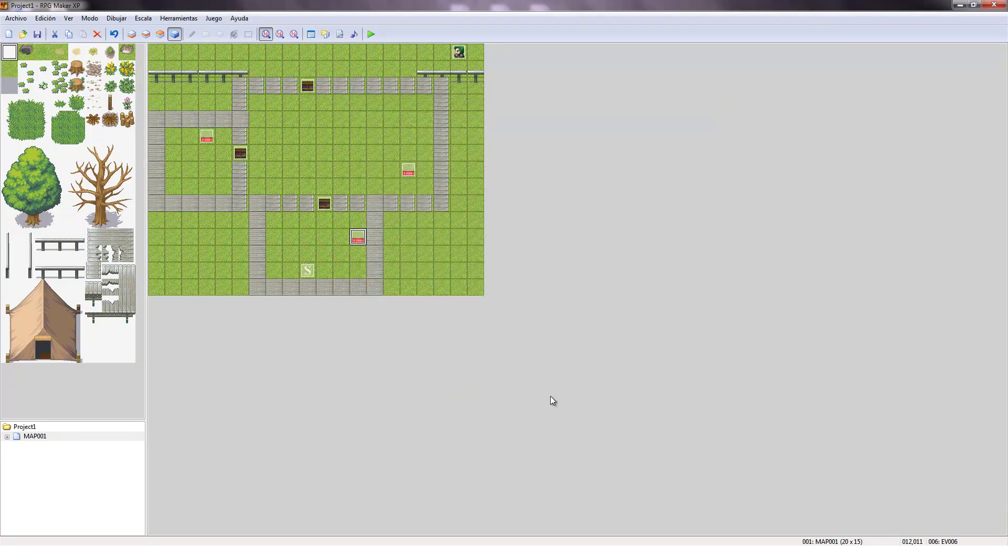
# Step: Change door EV005's conditional branch to require 033: llave 1 instead of LLave de una puerta
pyautogui.click(326, 203)
pyautogui.rightClick(326, 204)
pyautogui.click(352, 208)
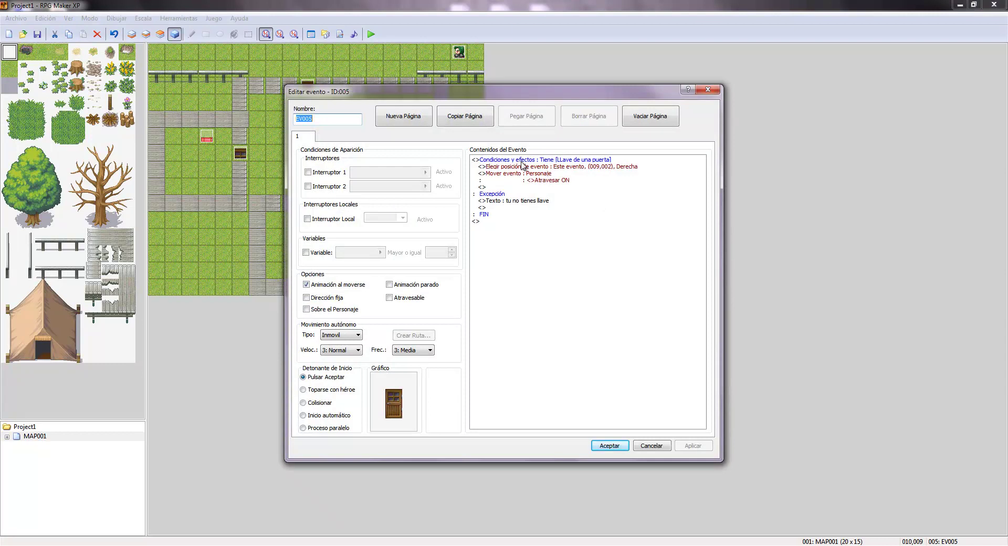
pyautogui.click(539, 159)
pyautogui.rightClick(573, 163)
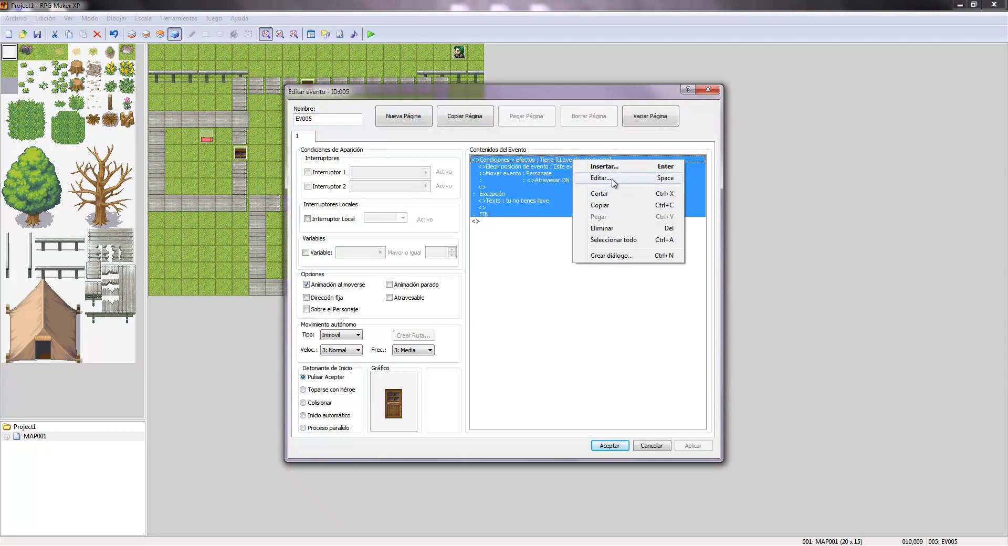
pyautogui.click(599, 184)
pyautogui.click(639, 254)
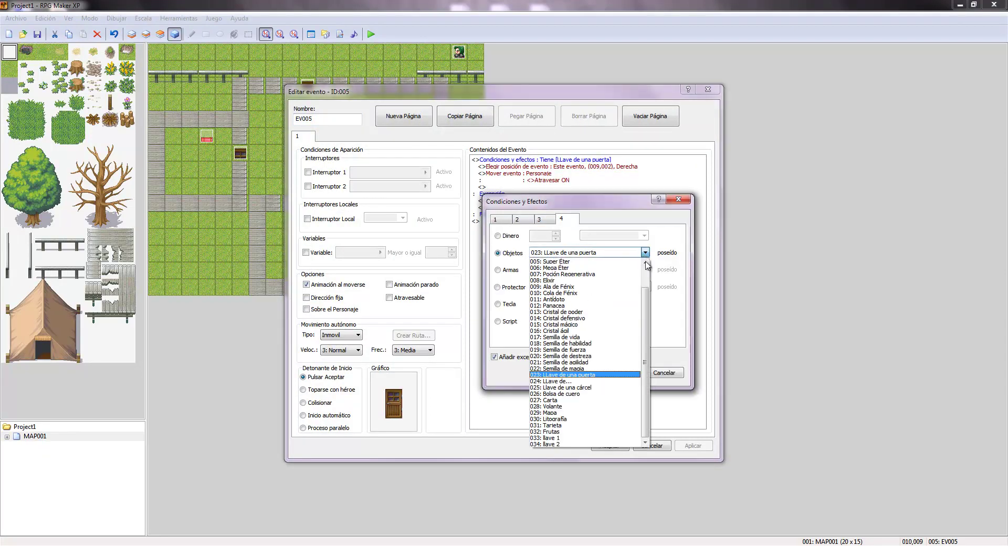
pyautogui.click(575, 438)
pyautogui.click(625, 373)
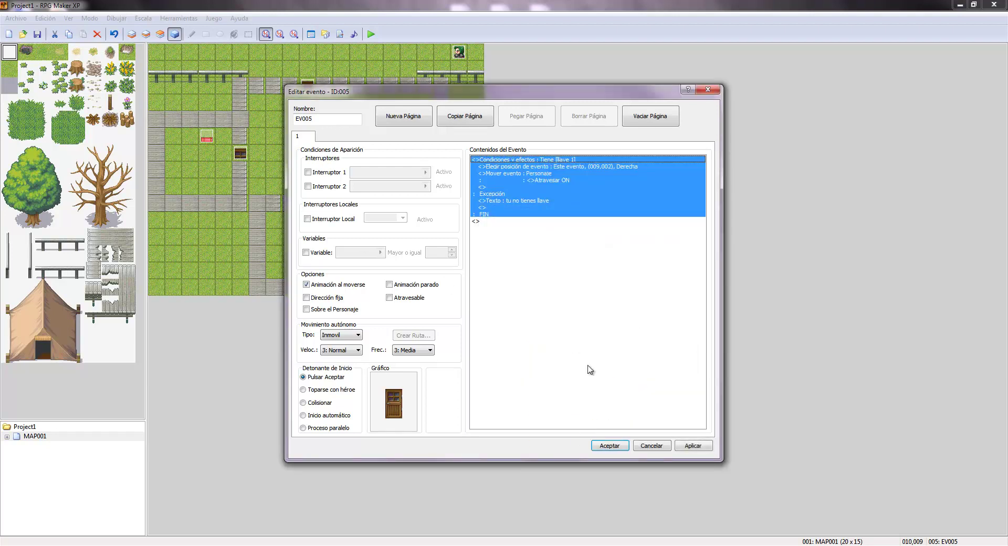
pyautogui.click(616, 447)
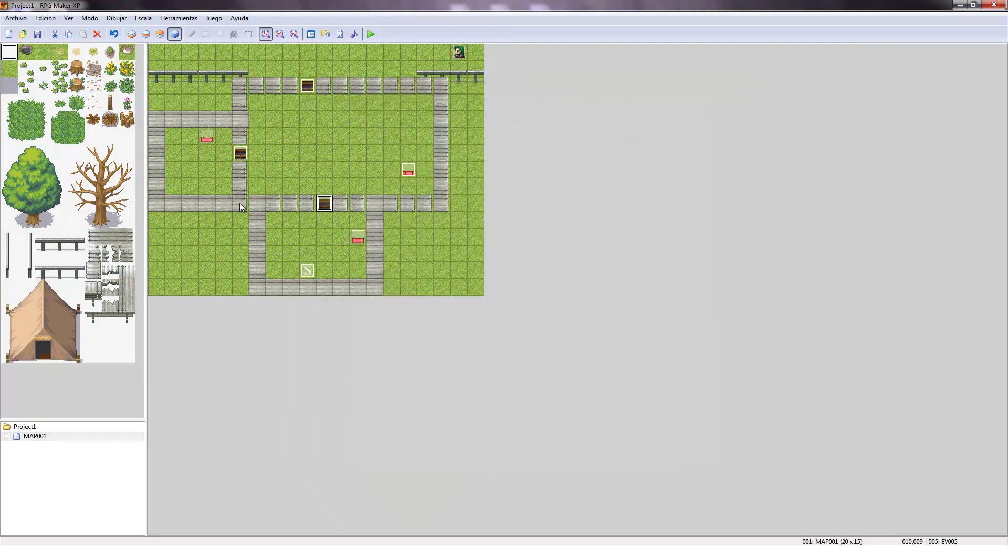
# Step: Cut and paste the copied chest EV007 onto the map's top row
pyautogui.moveTo(200, 137); pyautogui.dragTo(268, 171)
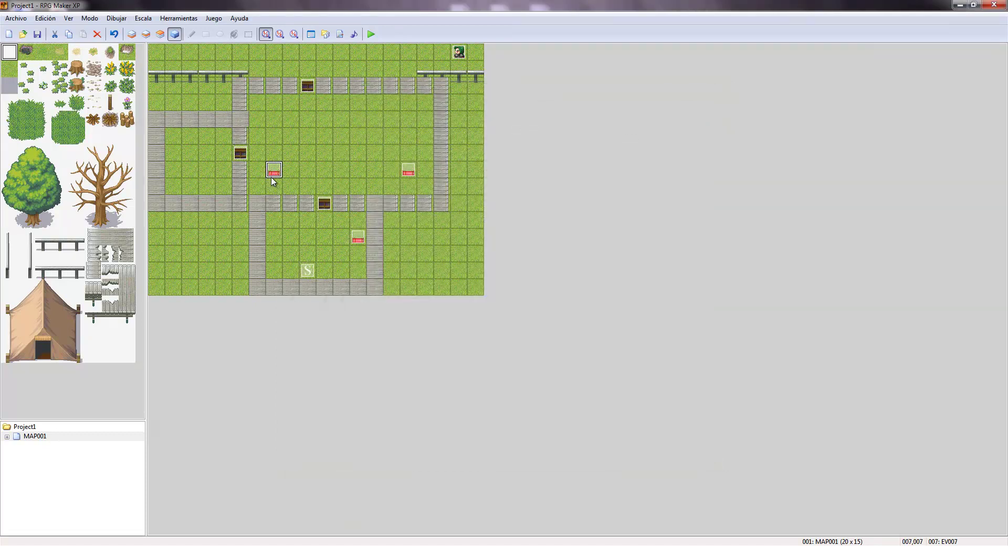
pyautogui.hotkey('ctrl', 'x')
pyautogui.click(272, 52)
pyautogui.hotkey('ctrl', 'v')
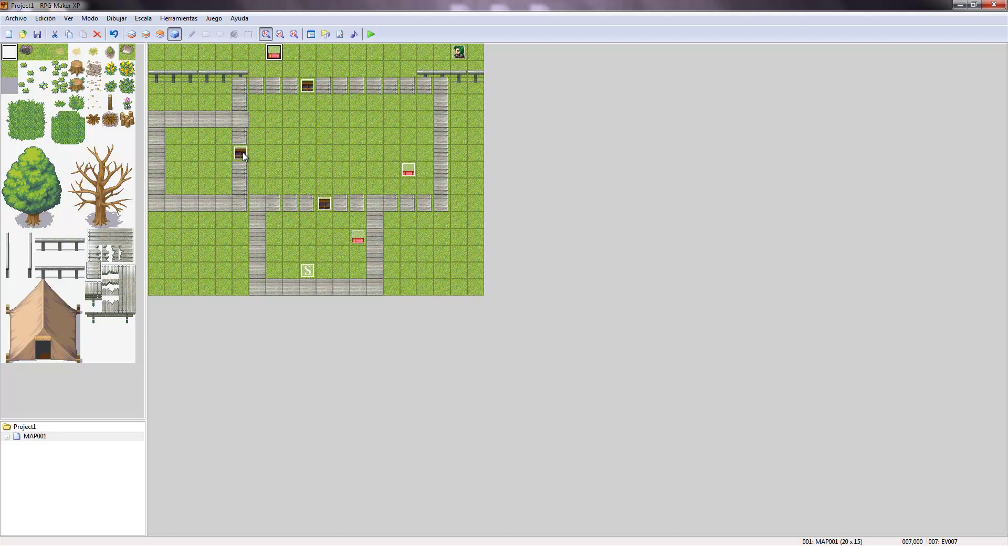
pyautogui.click(413, 173)
pyautogui.click(313, 93)
pyautogui.click(362, 241)
pyautogui.click(326, 209)
pyautogui.click(358, 242)
pyautogui.click(278, 56)
# Step: Change EV007's conditional branch to check for item 034: llave 2
pyautogui.rightClick(279, 55)
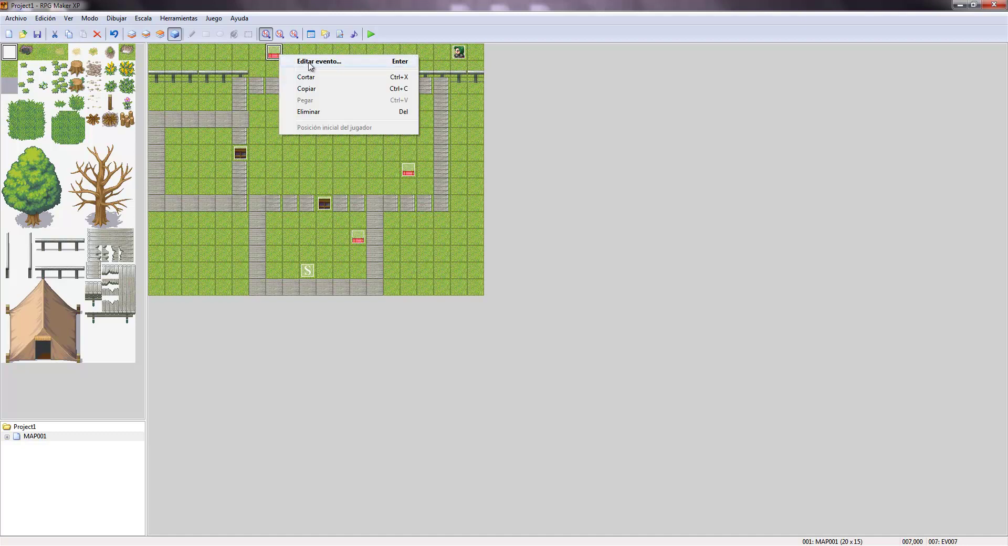
pyautogui.click(304, 60)
pyautogui.rightClick(558, 161)
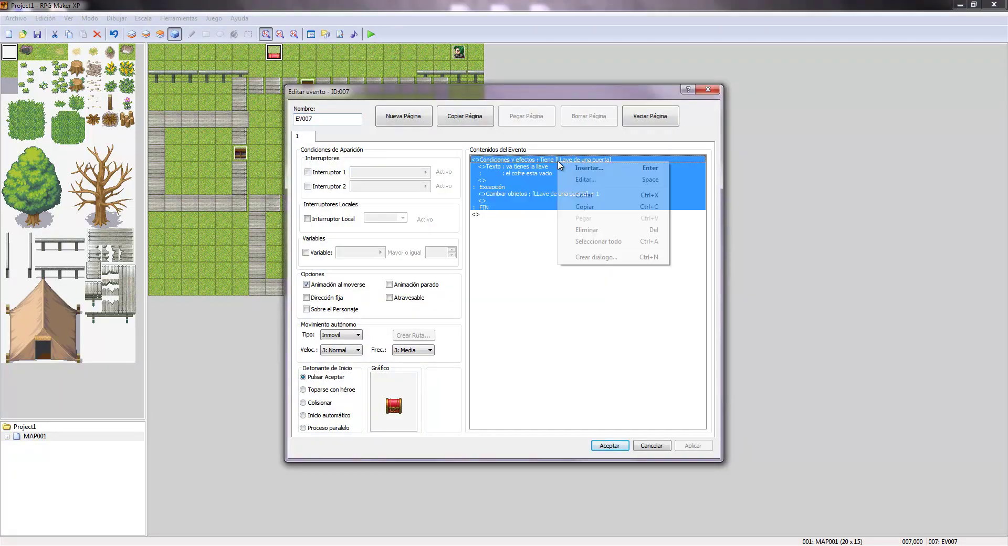
pyautogui.click(589, 180)
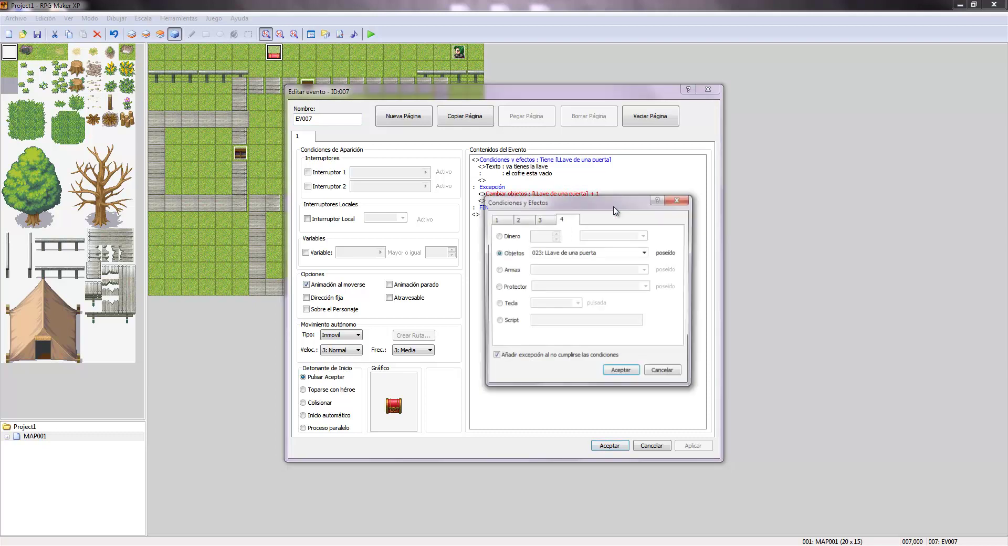
pyautogui.click(645, 253)
pyautogui.click(565, 444)
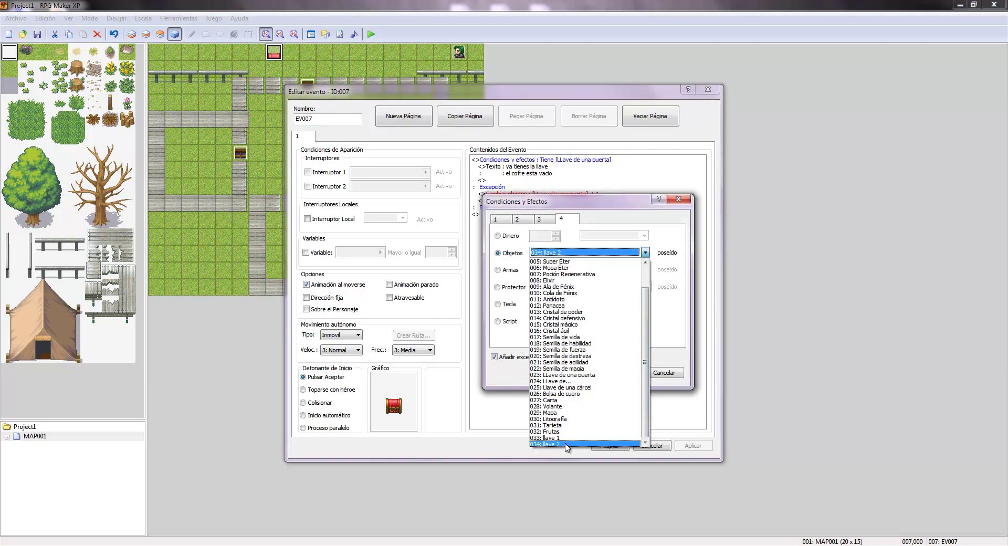
pyautogui.click(629, 373)
pyautogui.click(609, 444)
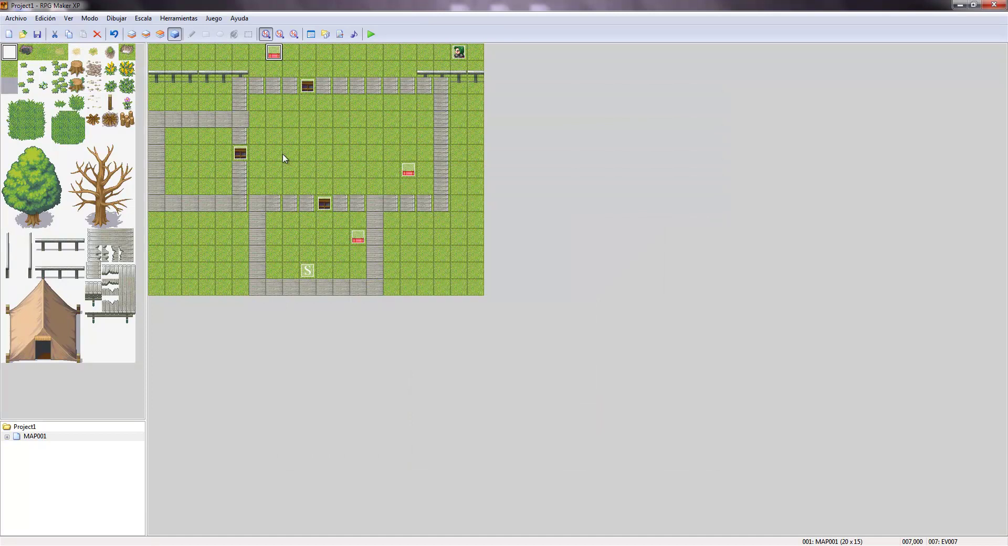
# Step: Make door EV004 beside the left room require item 034: llave 2 instead of LLave de una puerta
pyautogui.rightClick(241, 154)
pyautogui.click(270, 159)
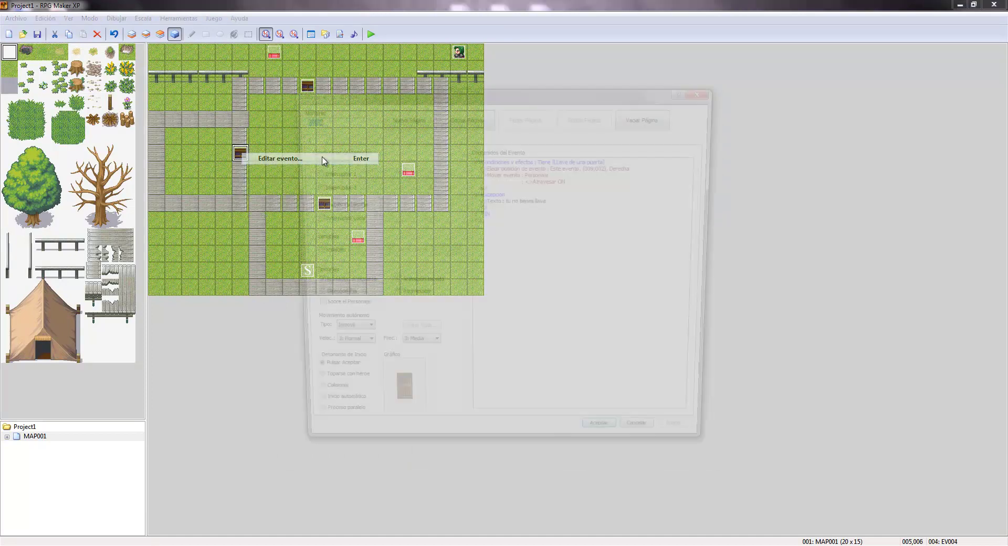
pyautogui.rightClick(587, 166)
pyautogui.click(604, 181)
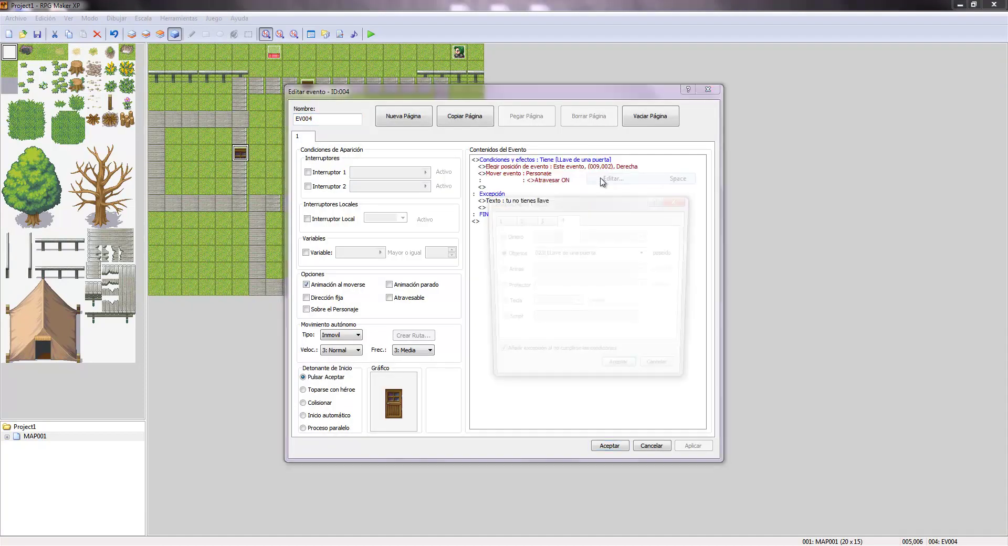
pyautogui.click(643, 252)
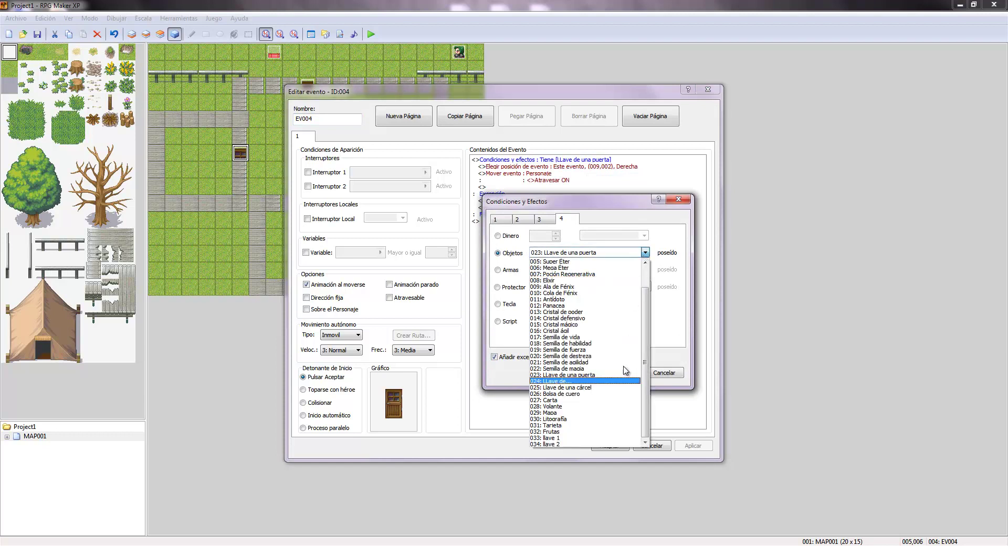
pyautogui.click(584, 444)
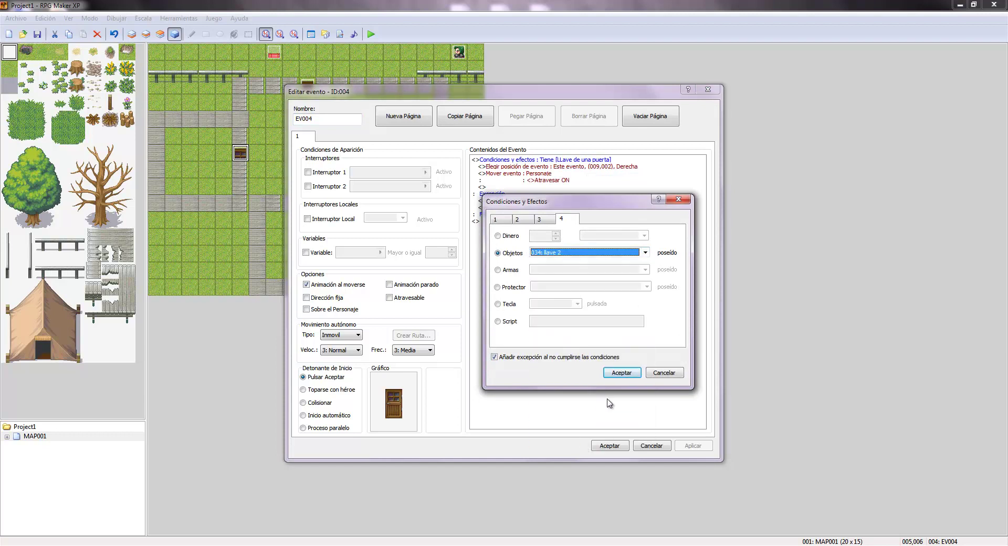
pyautogui.click(622, 373)
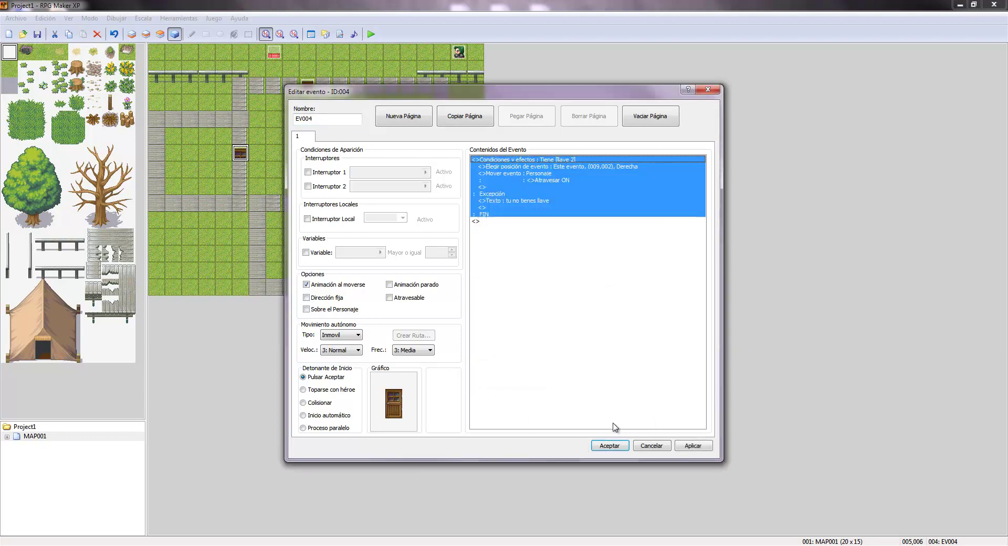
pyautogui.click(615, 444)
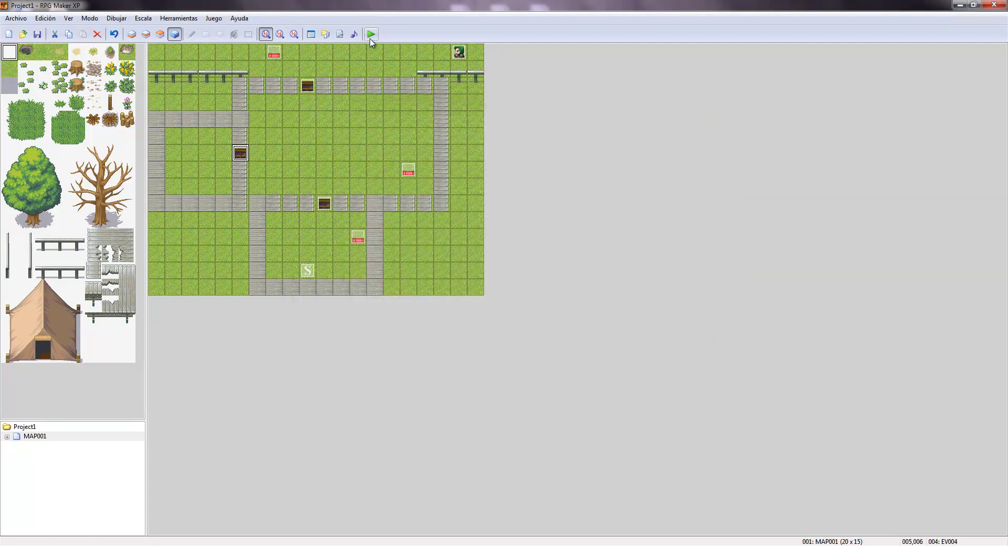
# Step: Save the project and start a new game in a playtest
pyautogui.click(372, 34)
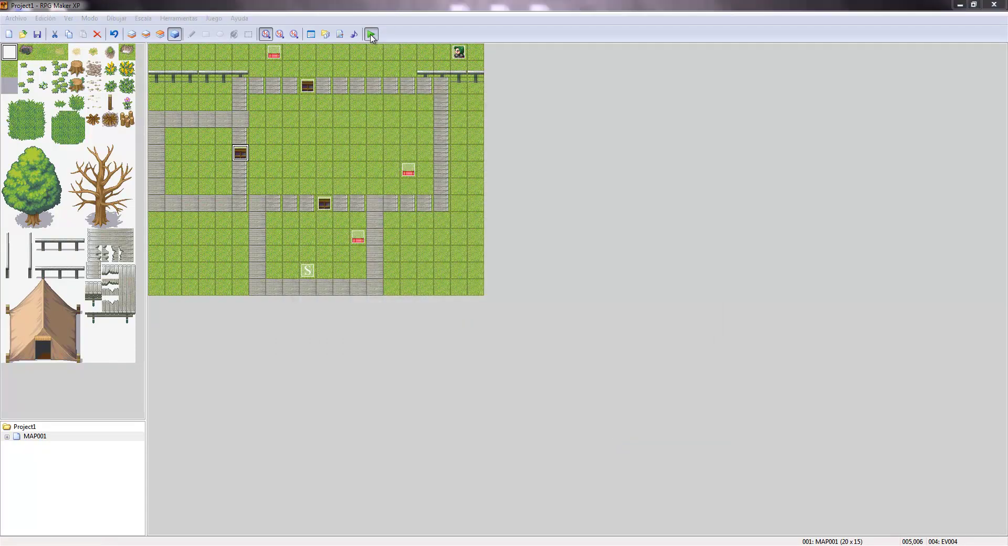
pyautogui.click(461, 301)
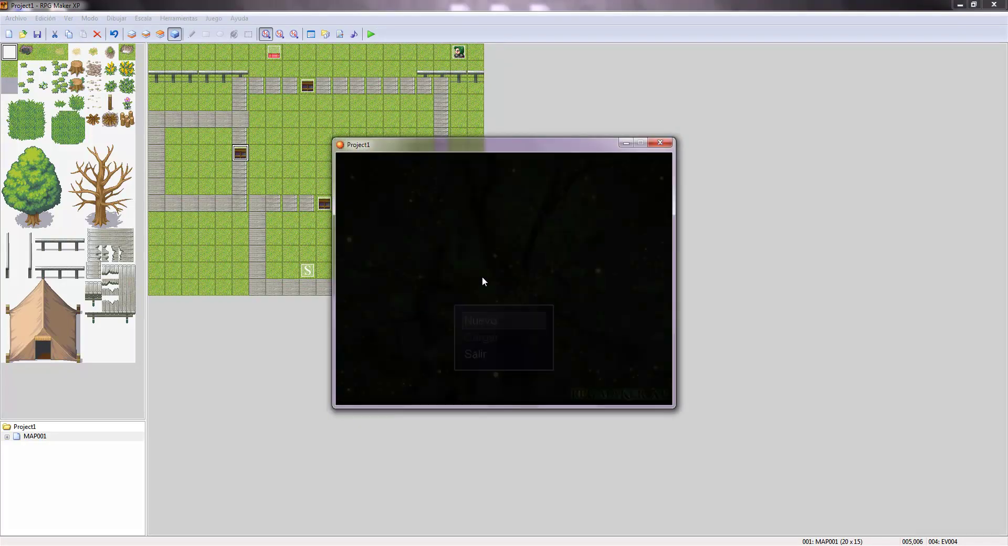
pyautogui.press('Return')
# Step: Walk to the lower door, try it without a key and dismiss 'tu no tienes llave'
pyautogui.press('Up')
pyautogui.press('Right')
pyautogui.press('Left')
pyautogui.press('Left')
pyautogui.press('Up')
pyautogui.press('Down')
pyautogui.press('Down')
pyautogui.press('Right')
pyautogui.press('Down')
pyautogui.press('Down')
pyautogui.press('Right')
pyautogui.press('Right')
pyautogui.press('Right')
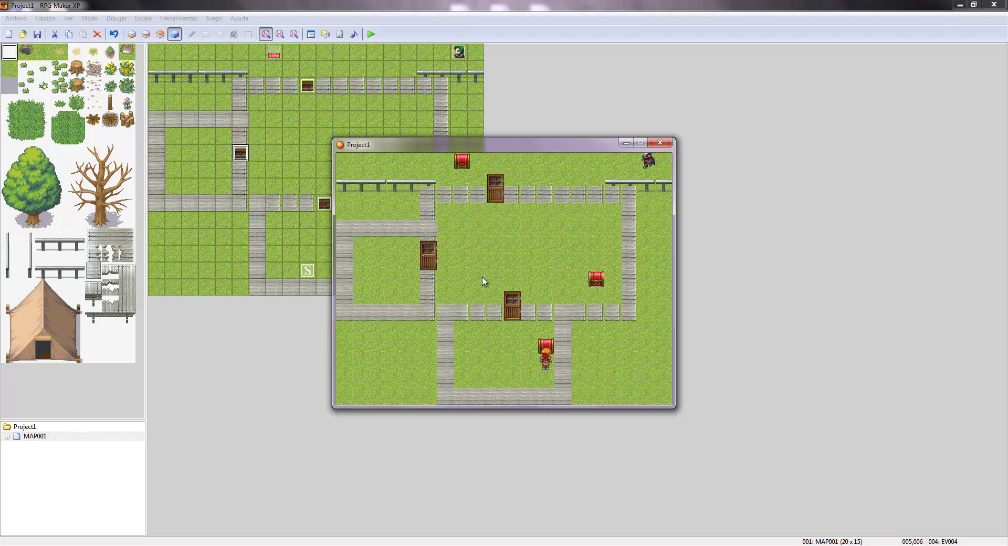
pyautogui.press('Left')
pyautogui.press('Left')
pyautogui.press('Up')
pyautogui.press('Up')
pyautogui.press('Return')
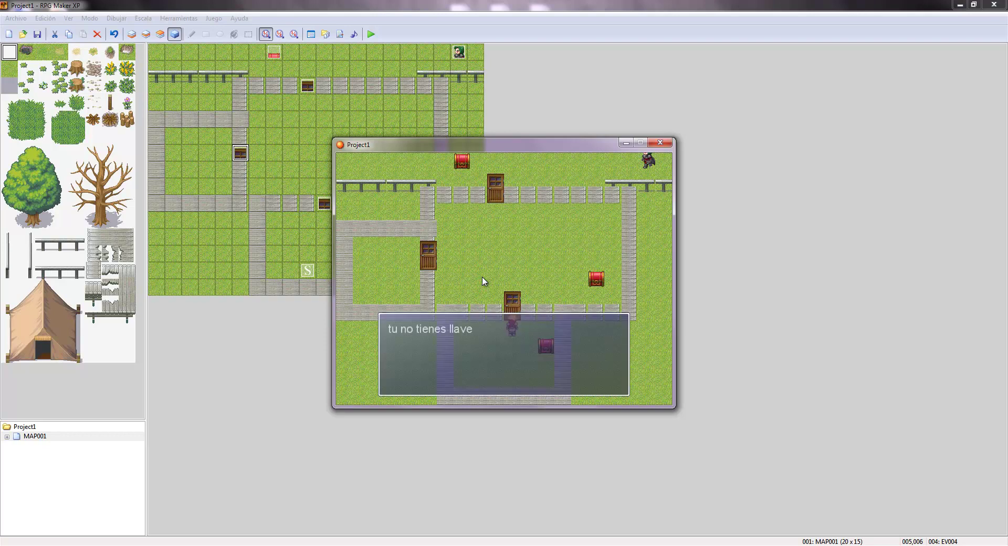
pyautogui.press('Return')
pyautogui.press('Down')
pyautogui.press('Down')
pyautogui.press('Right')
pyautogui.press('Right')
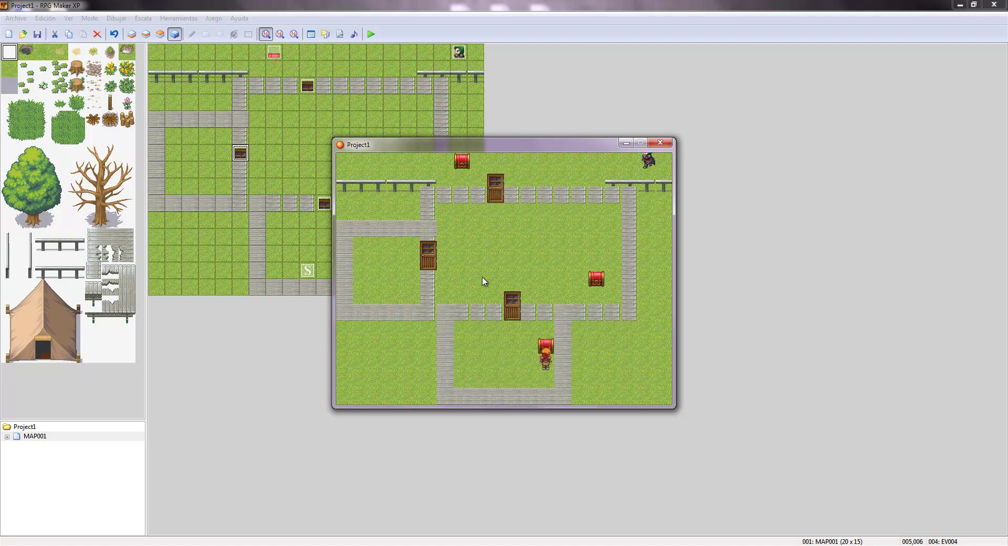
# Step: Close the playtest and make chest EV006's Cambiar objetos command give 033: llave 1
pyautogui.click(660, 143)
pyautogui.doubleClick(358, 237)
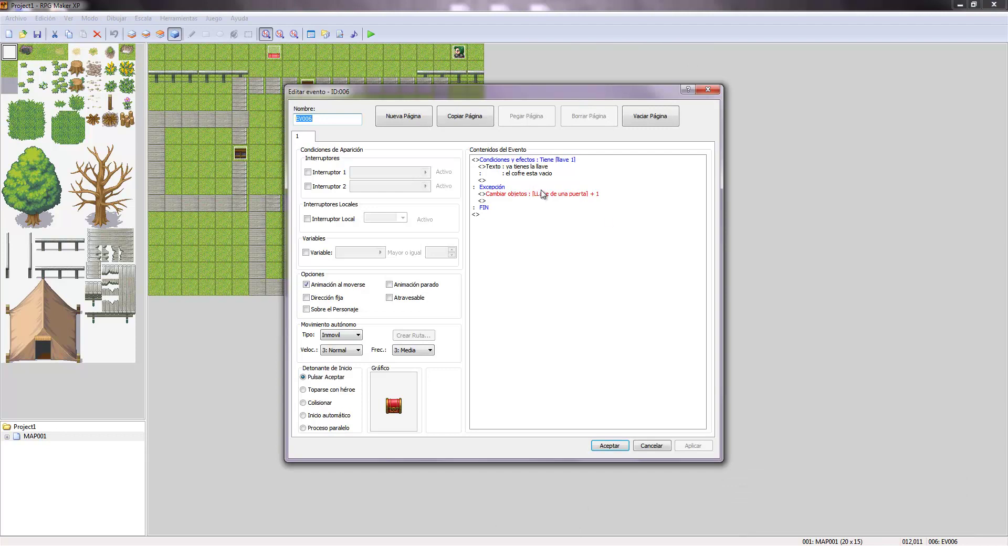
pyautogui.click(524, 196)
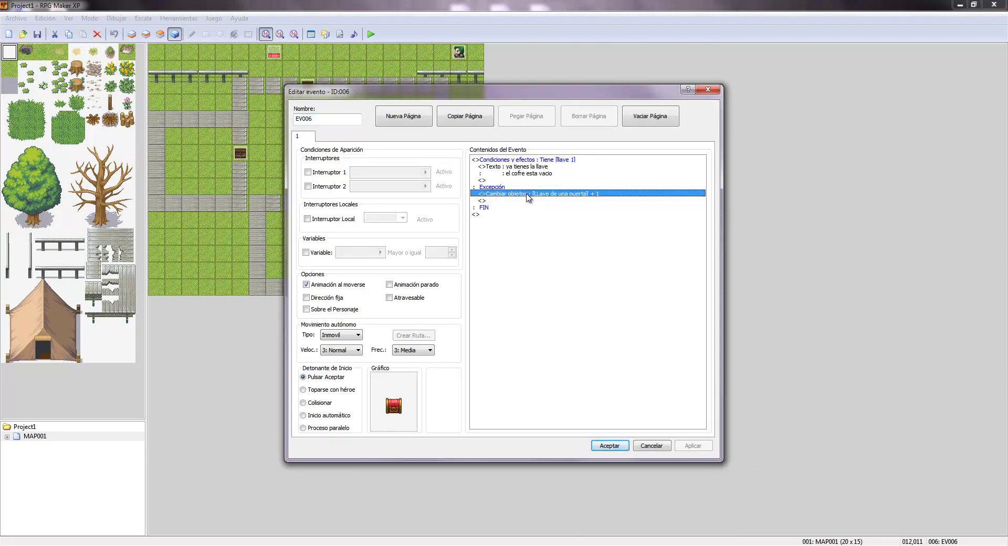
pyautogui.rightClick(534, 196)
pyautogui.click(576, 221)
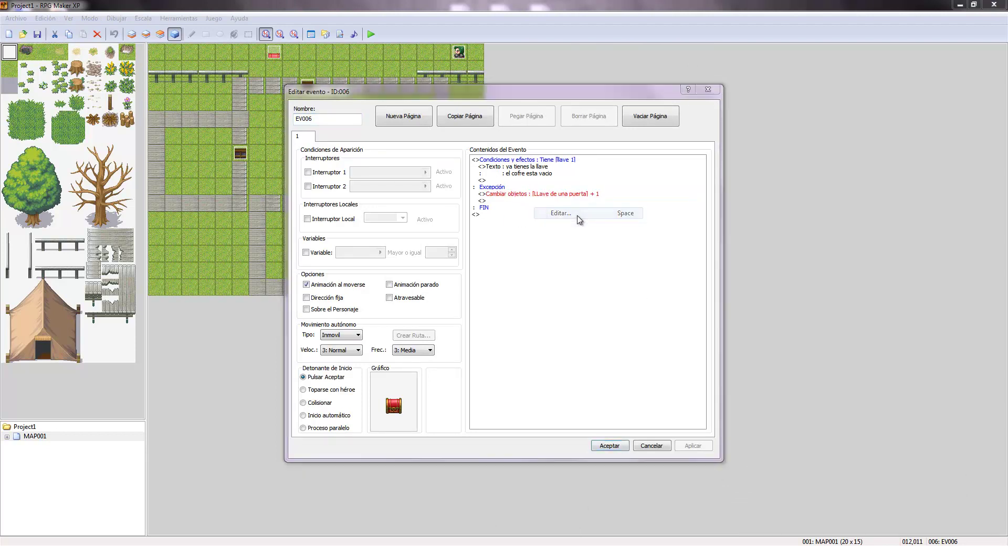
pyautogui.click(637, 253)
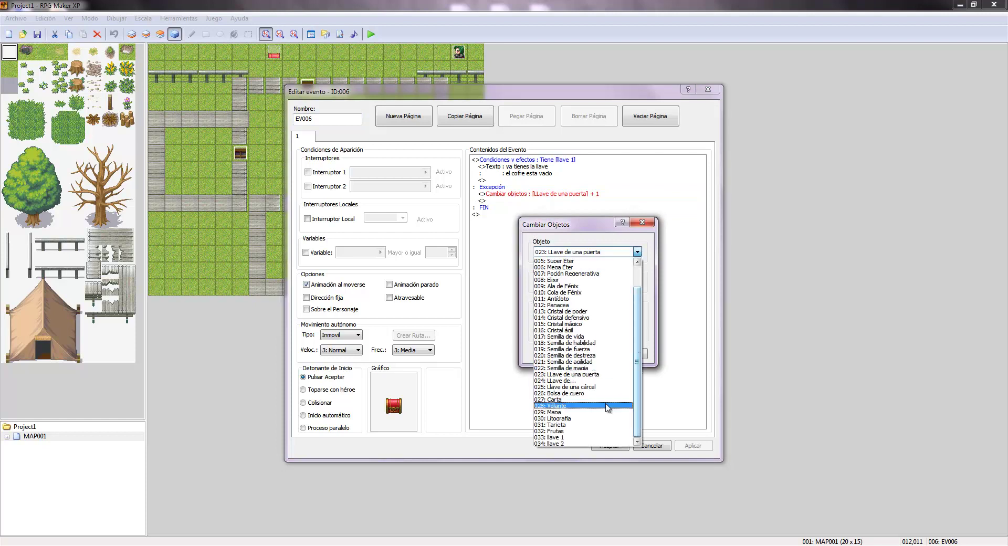
pyautogui.click(572, 438)
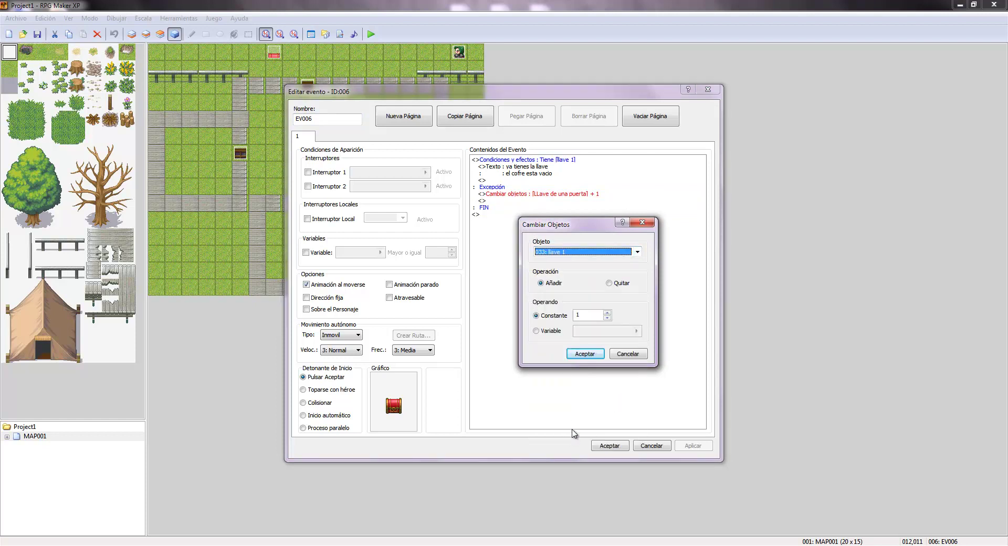
pyautogui.click(592, 357)
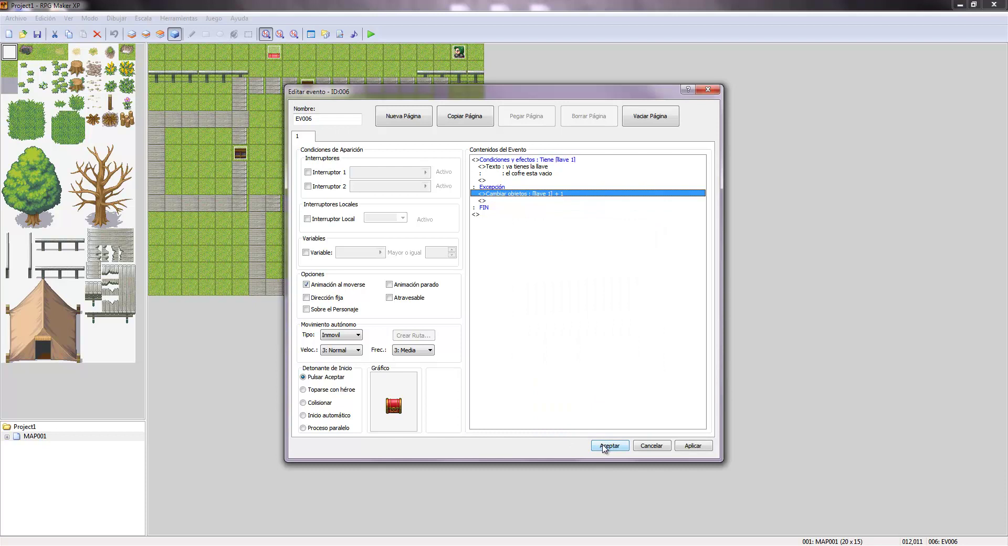
pyautogui.click(609, 446)
# Step: Open the right-hand chest event's editor to inspect it, then close it
pyautogui.click(409, 173)
pyautogui.rightClick(409, 173)
pyautogui.click(420, 180)
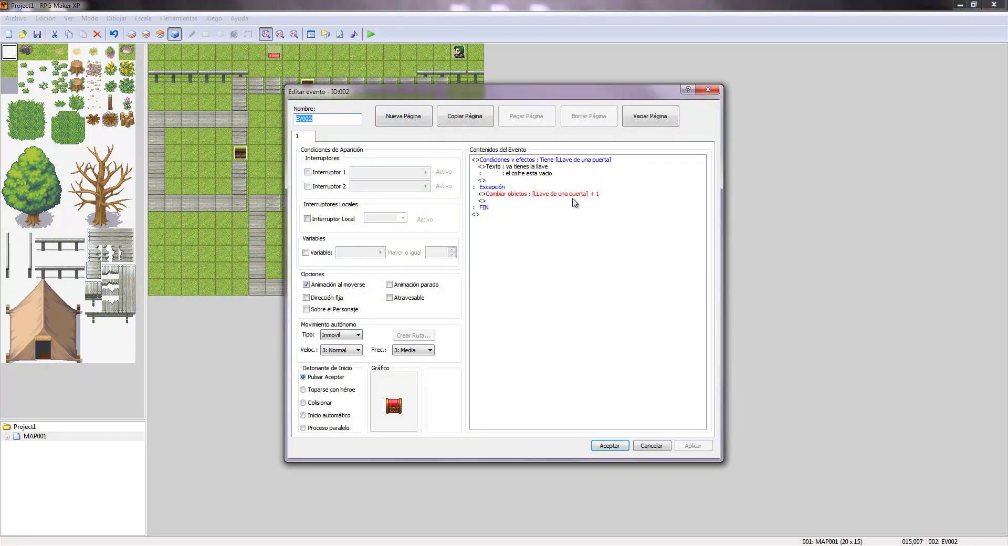
pyautogui.click(707, 89)
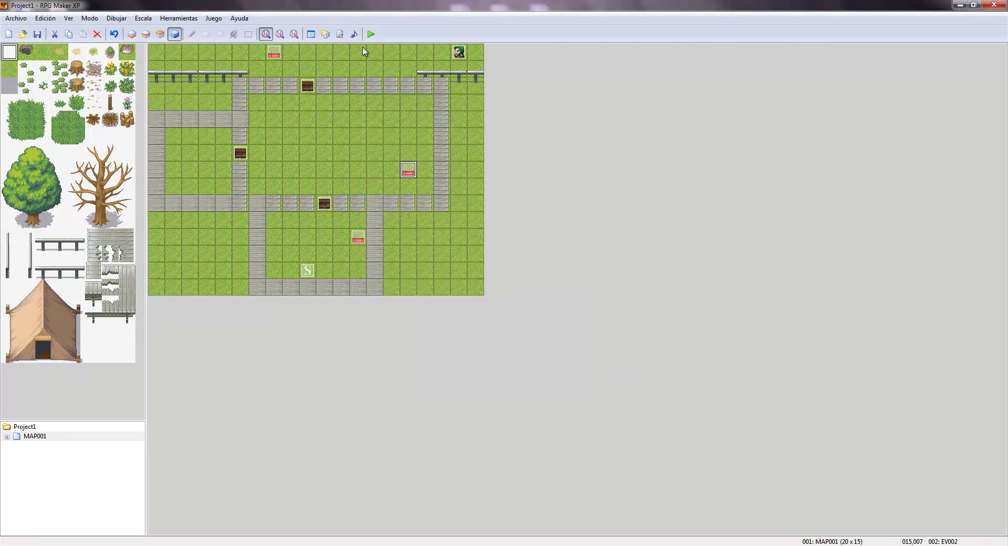
# Step: In top chest event EV007, change the key-check condition to 034: llave 2
pyautogui.rightClick(275, 55)
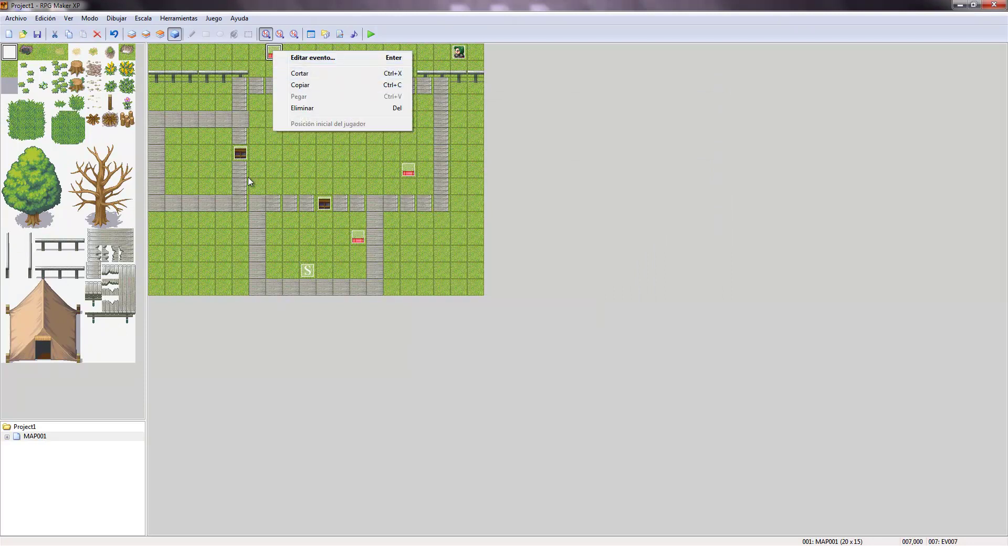
pyautogui.click(315, 59)
pyautogui.rightClick(553, 194)
pyautogui.click(578, 216)
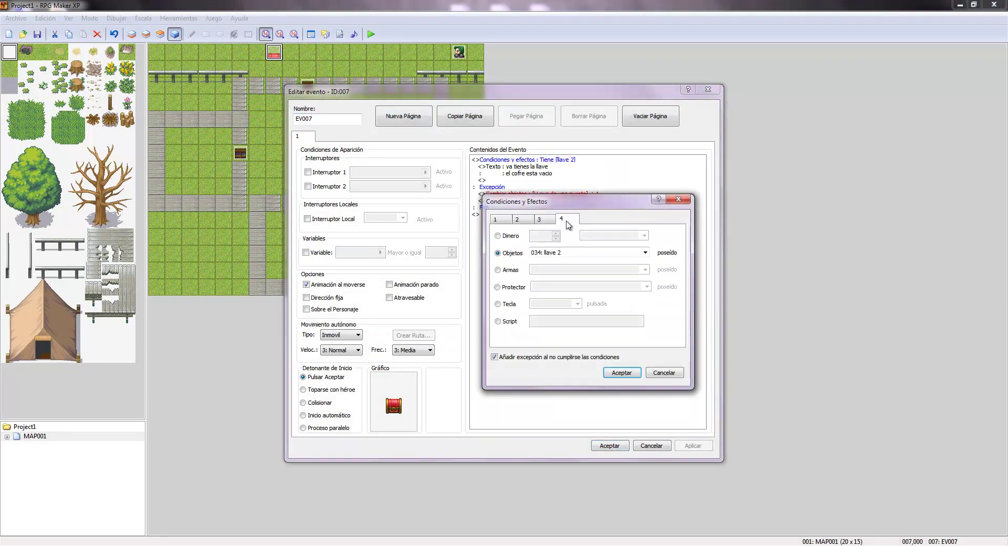
pyautogui.click(527, 220)
pyautogui.click(537, 219)
pyautogui.click(559, 218)
pyautogui.click(618, 259)
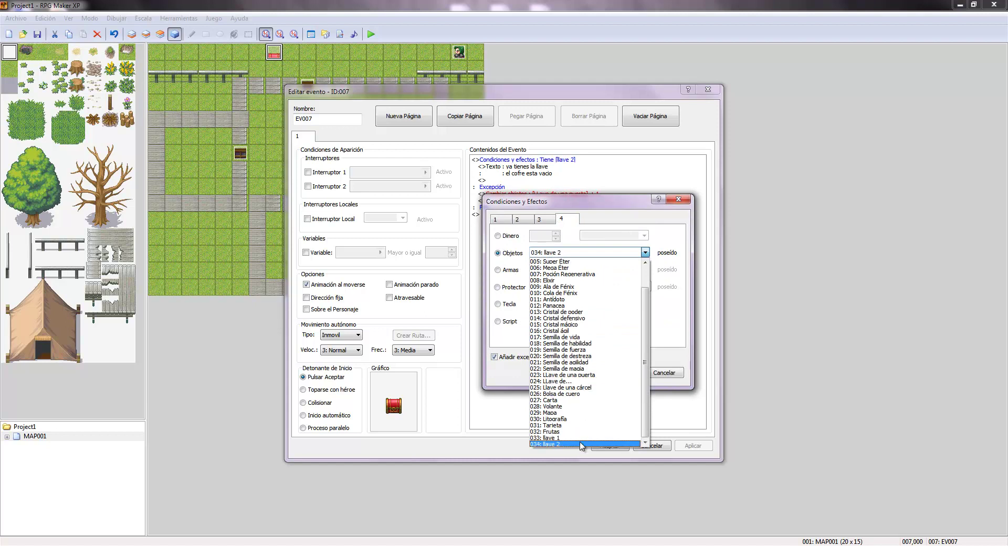
pyautogui.click(582, 445)
pyautogui.click(622, 373)
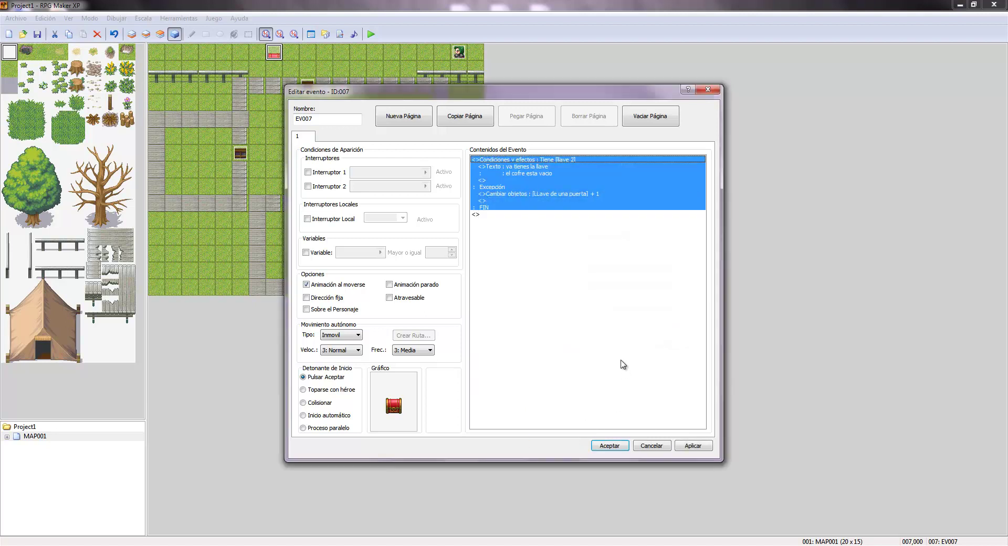
# Step: Make the Cambiar objetos command give 034: llave 2, save the event, and start a playtest
pyautogui.click(573, 195)
pyautogui.rightClick(573, 194)
pyautogui.click(600, 213)
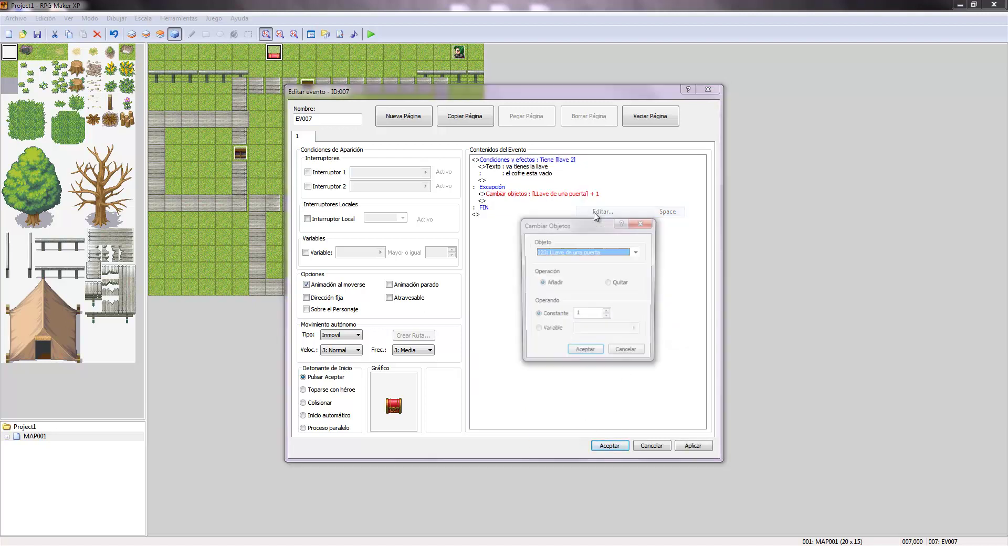
pyautogui.click(636, 252)
pyautogui.click(590, 444)
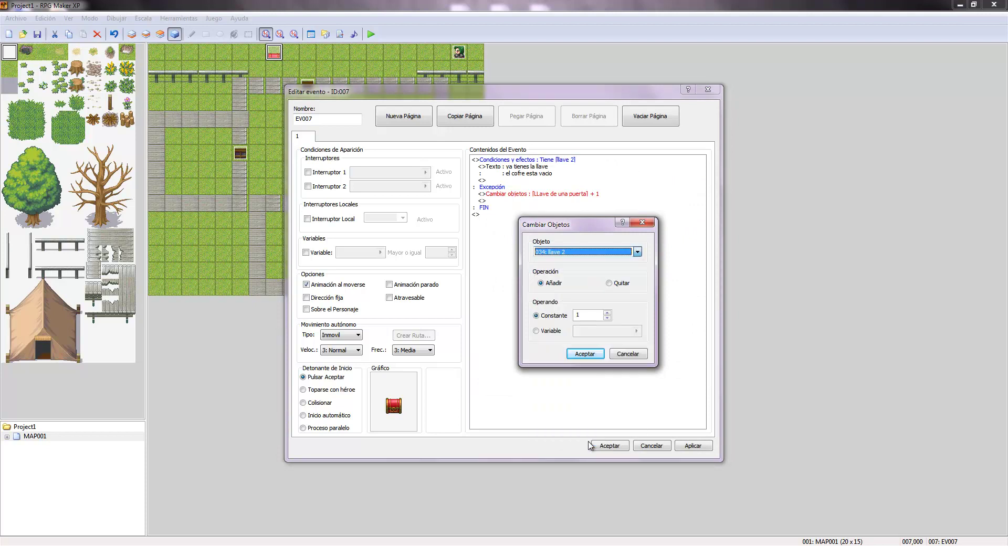
pyautogui.click(585, 353)
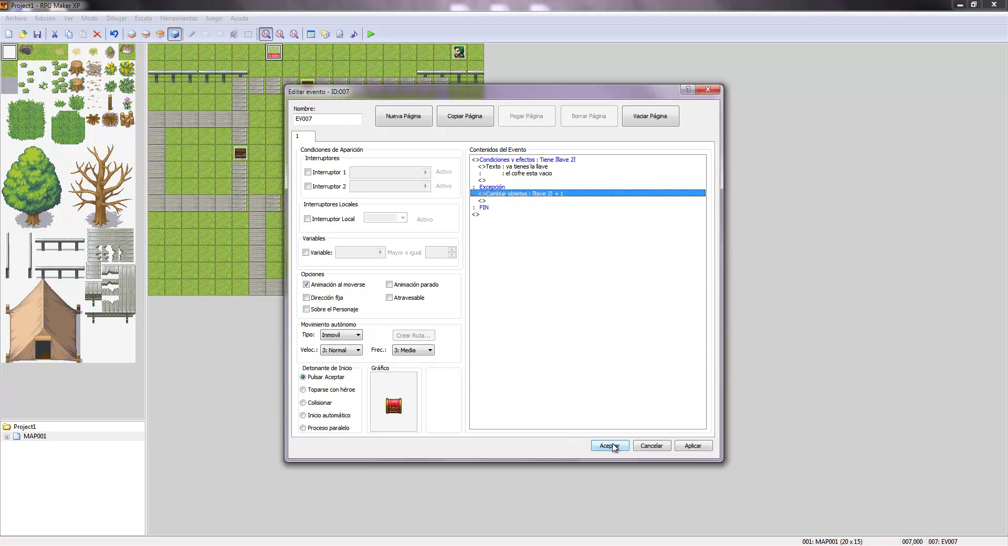
pyautogui.click(608, 445)
pyautogui.click(371, 35)
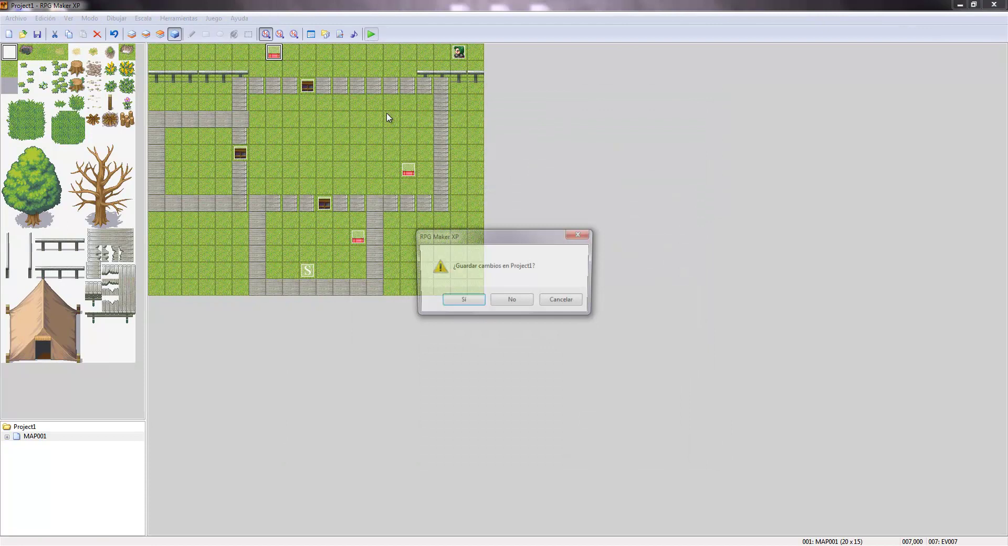
# Step: Save changes, start a new game, and open the lower chest to take its key
pyautogui.click(457, 300)
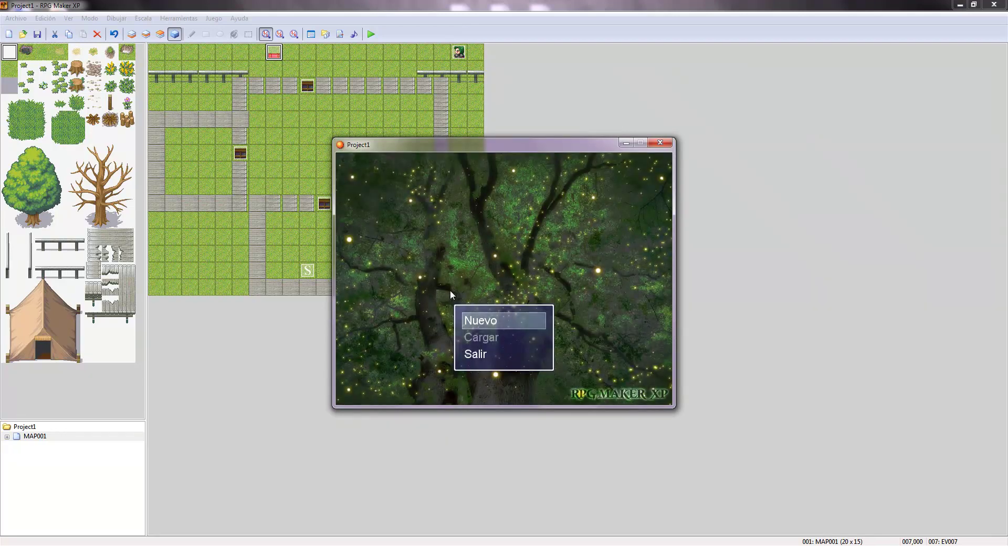
pyautogui.press('Return')
pyautogui.press('Up')
pyautogui.press('Right')
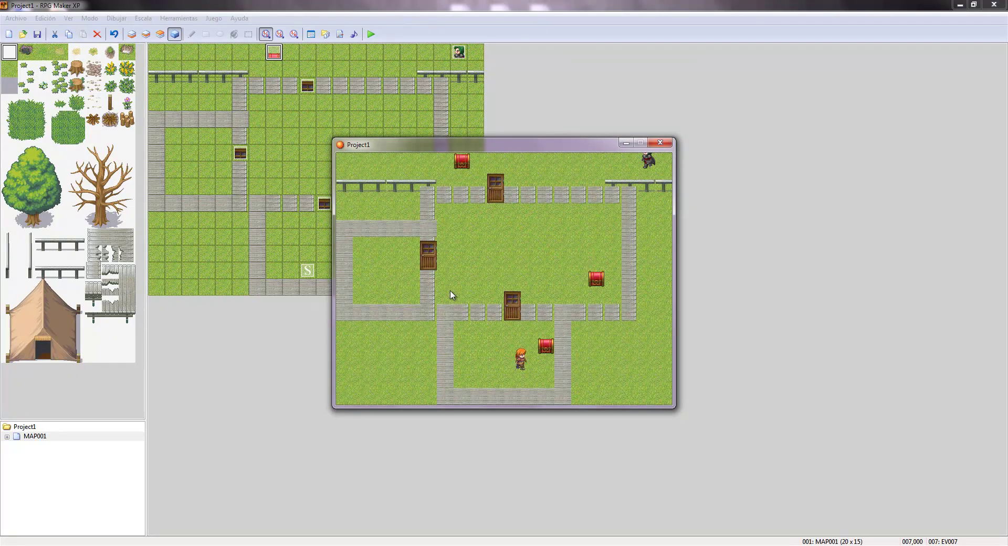
pyautogui.press('Return')
pyautogui.press('Return')
# Step: Pass through the lower door and open the right-hand chest
pyautogui.press('Left')
pyautogui.press('Up')
pyautogui.press('Up')
pyautogui.press('Right')
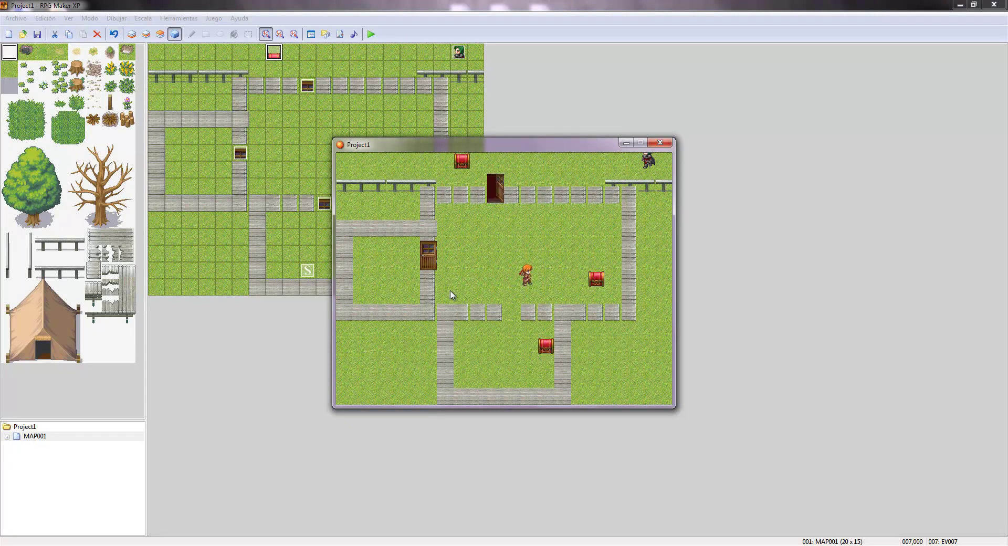
pyautogui.press('Down')
# Step: Walk up through the door and open the top chest, showing 'ya tienes la llave'
pyautogui.press('Up')
pyautogui.press('Left')
pyautogui.press('Return')
pyautogui.press('Return')
pyautogui.press('Up')
pyautogui.press('Left')
pyautogui.press('Left')
pyautogui.press('Left')
pyautogui.press('Up')
pyautogui.press('Up')
pyautogui.press('Up')
pyautogui.press('Up')
pyautogui.press('Up')
pyautogui.press('Left')
pyautogui.press('Return')
pyautogui.press('Return')
pyautogui.press('Down')
pyautogui.press('Down')
# Step: Try the left wooden door, then close the playtest window
pyautogui.press('Left')
pyautogui.press('Left')
pyautogui.press('Left')
pyautogui.press('Left')
pyautogui.press('Left')
pyautogui.press('Right')
pyautogui.press('Right')
pyautogui.press('Left')
pyautogui.press('Left')
pyautogui.press('Left')
pyautogui.press('Right')
pyautogui.press('Right')
pyautogui.press('Right')
pyautogui.press('Right')
pyautogui.press('Right')
pyautogui.press('Right')
pyautogui.press('Right')
pyautogui.press('Right')
pyautogui.click(660, 143)
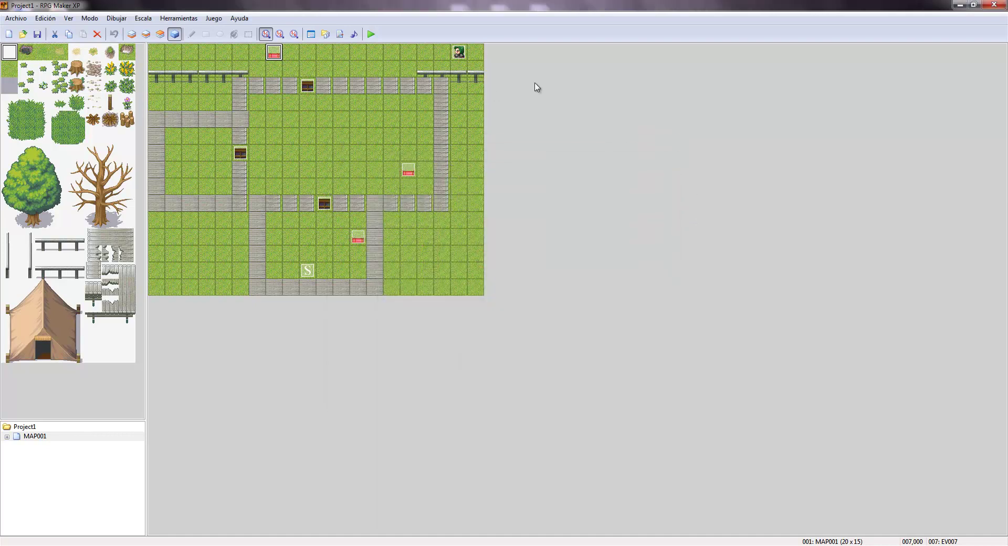